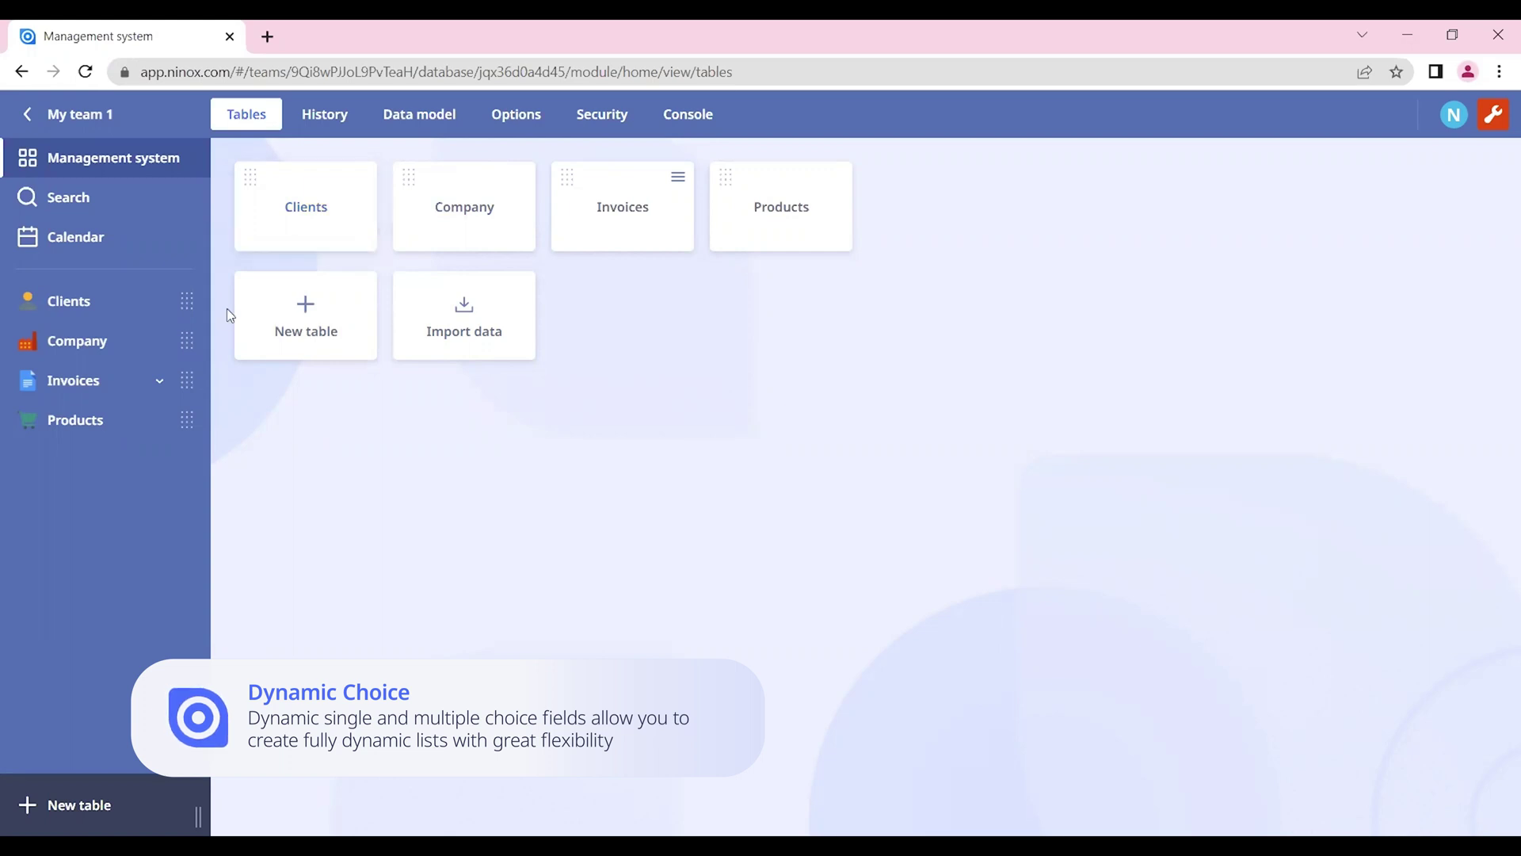
Step: Add Choice (dynamic) and Multiple choice (dynamic) fields to Company and confirm the choice field has no options yet
{"action": "left_click", "coordinate": [110, 341]}
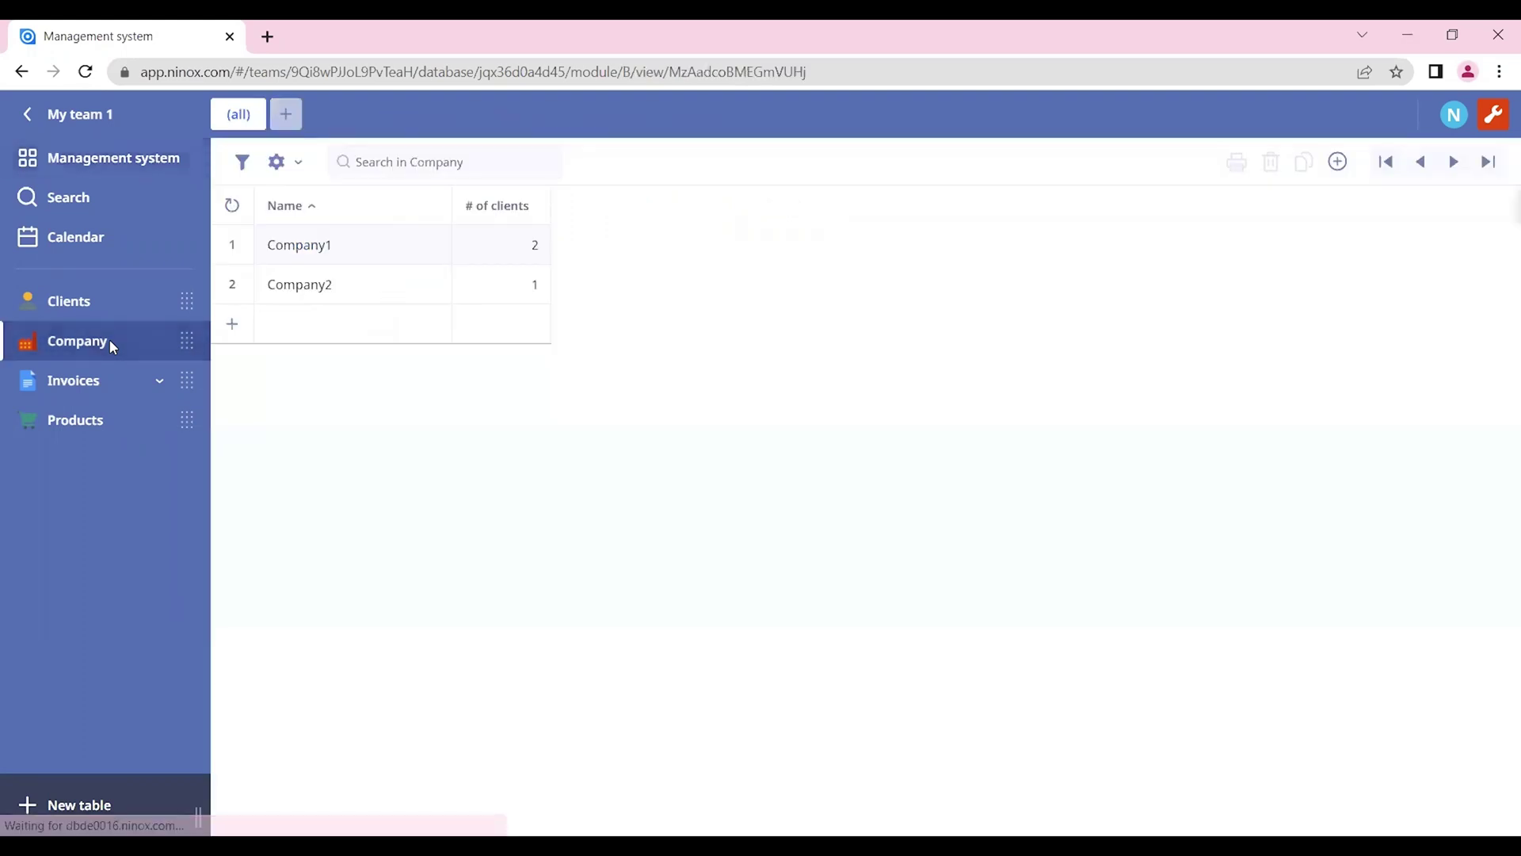
{"action": "left_click", "coordinate": [323, 245]}
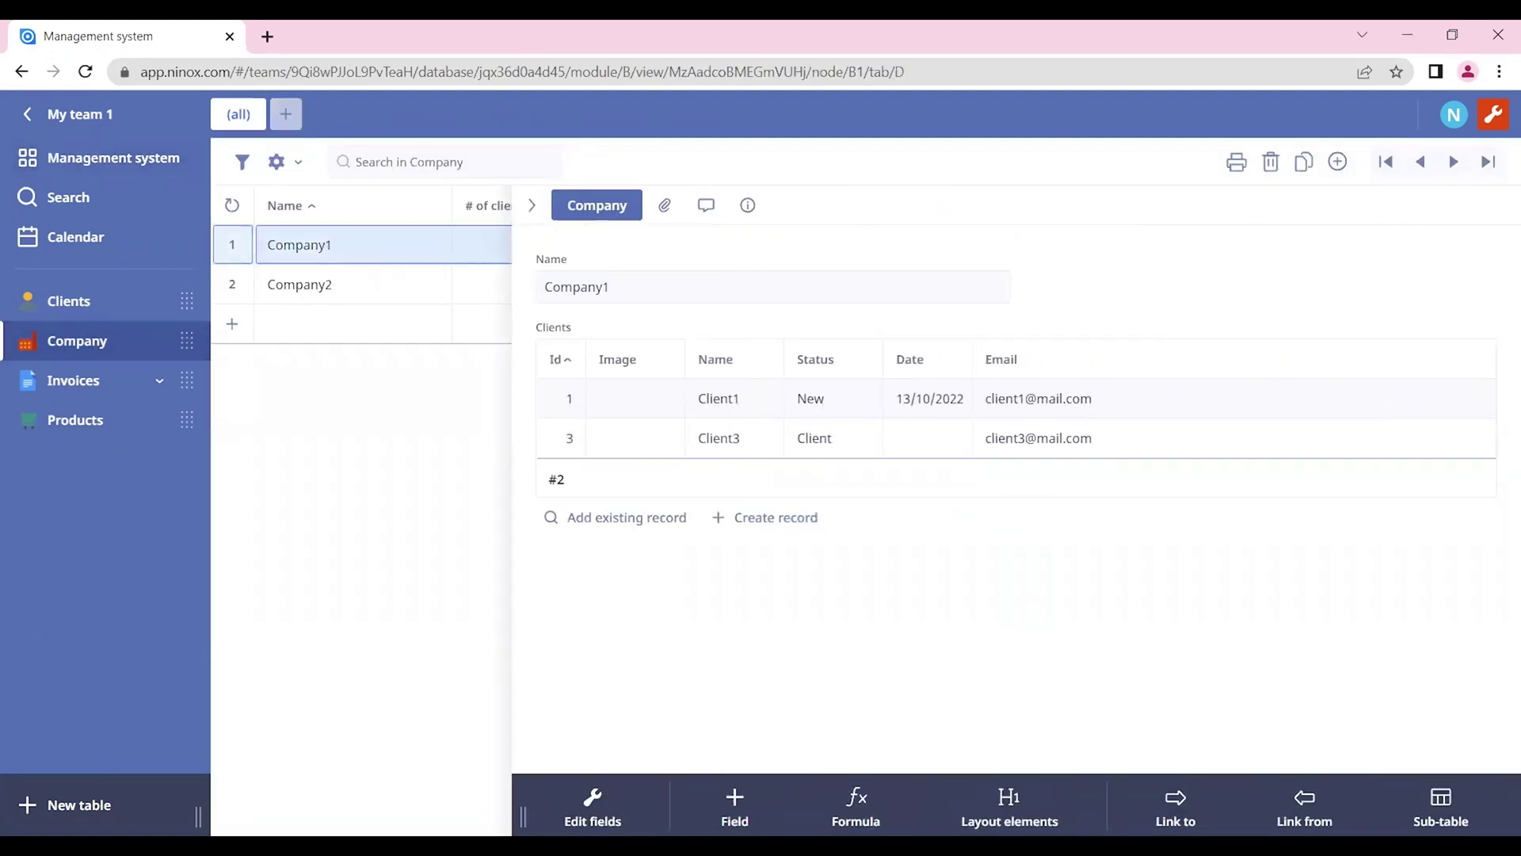
{"action": "left_click", "coordinate": [600, 791]}
{"action": "scroll", "coordinate": [984, 435], "scroll_direction": "down", "scroll_amount": 5}
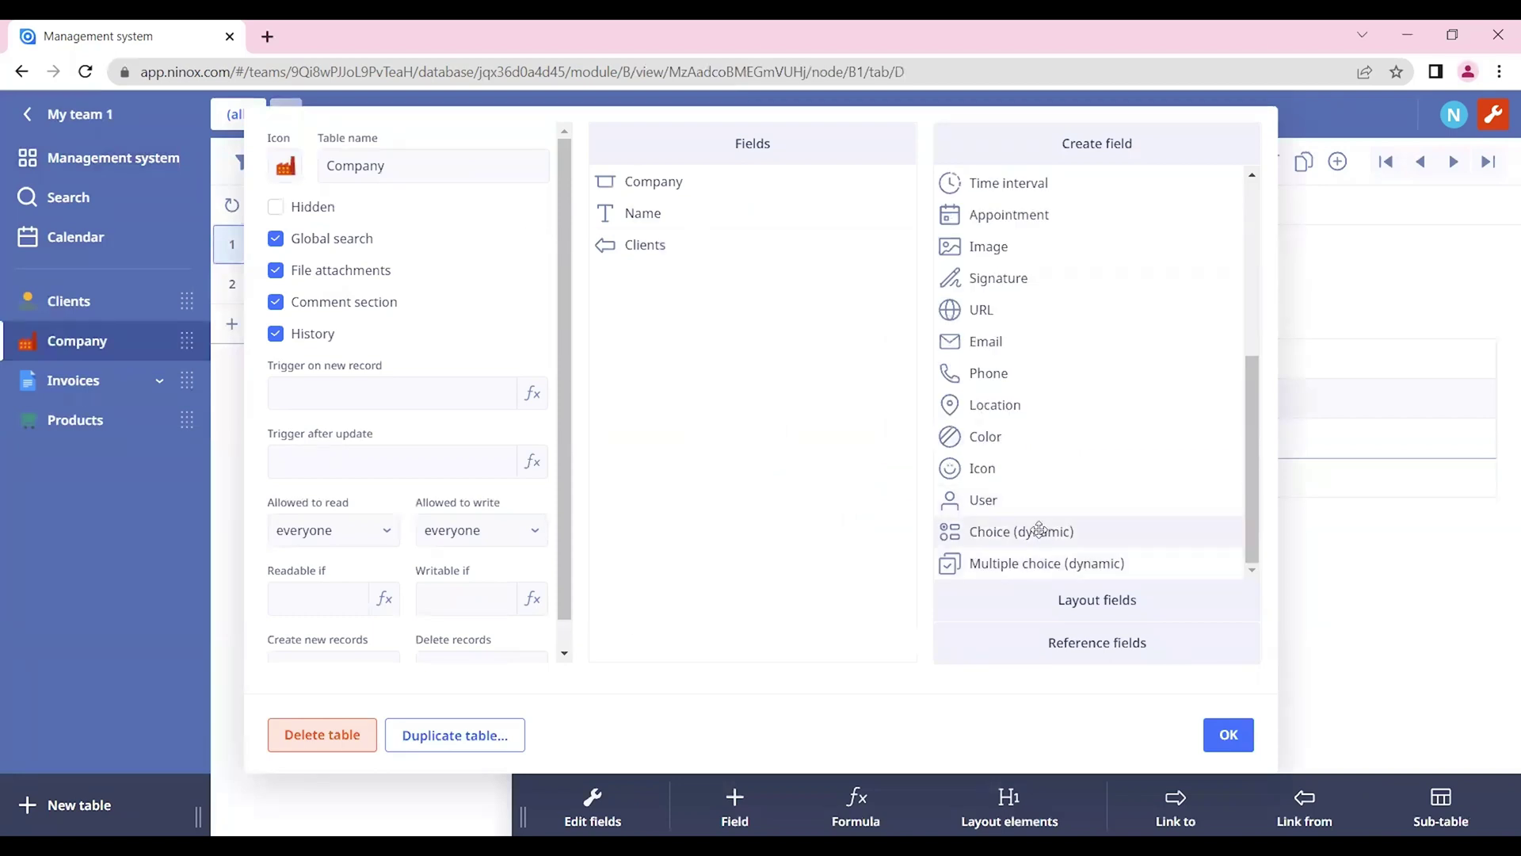
{"action": "left_click_drag", "start_coordinate": [1040, 532], "coordinate": [736, 368]}
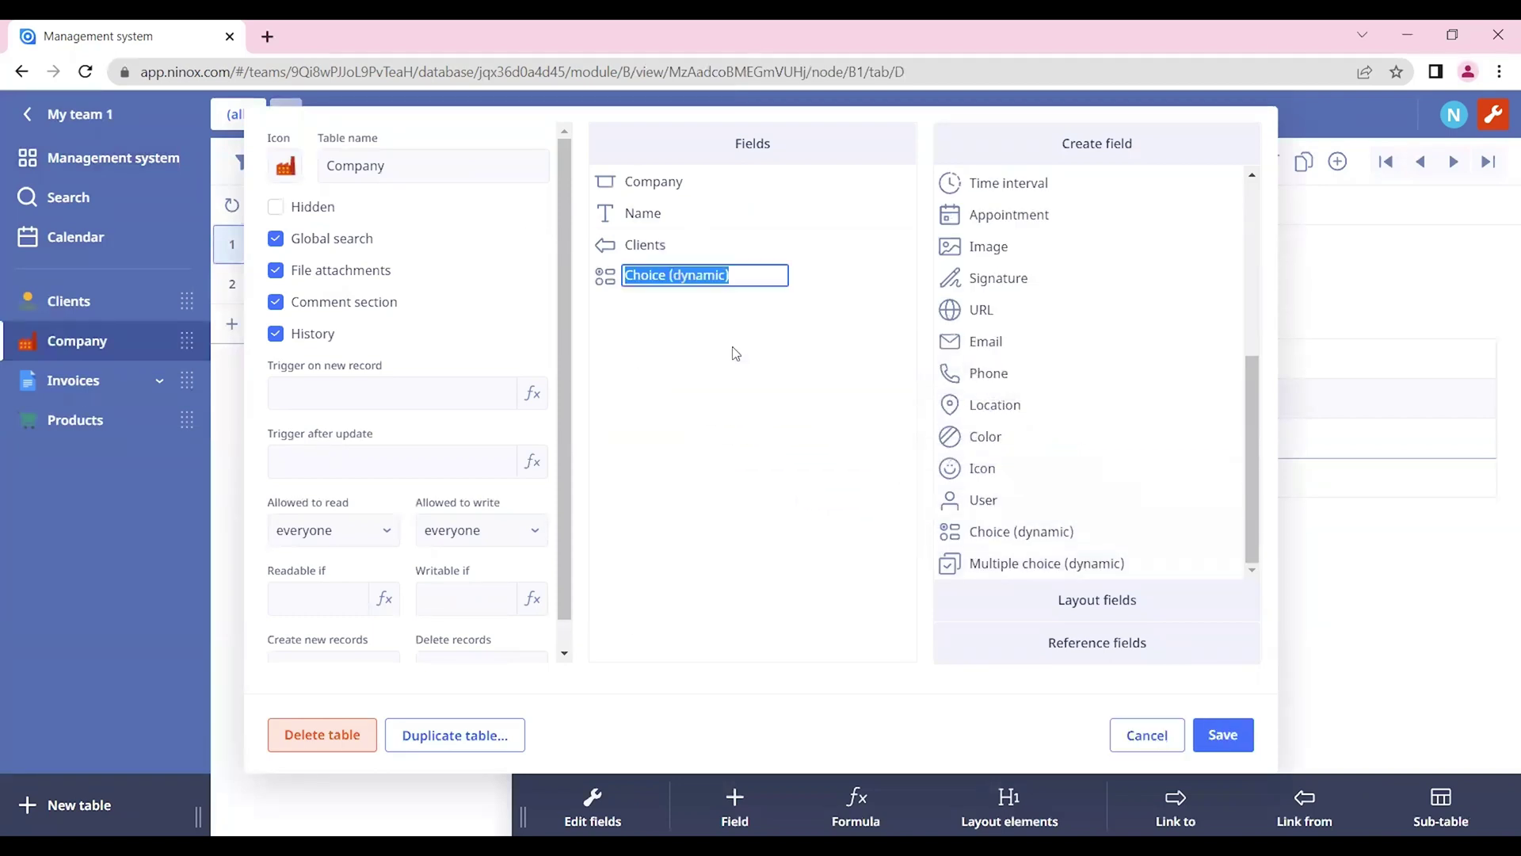
{"action": "left_click_drag", "start_coordinate": [1076, 561], "coordinate": [725, 354]}
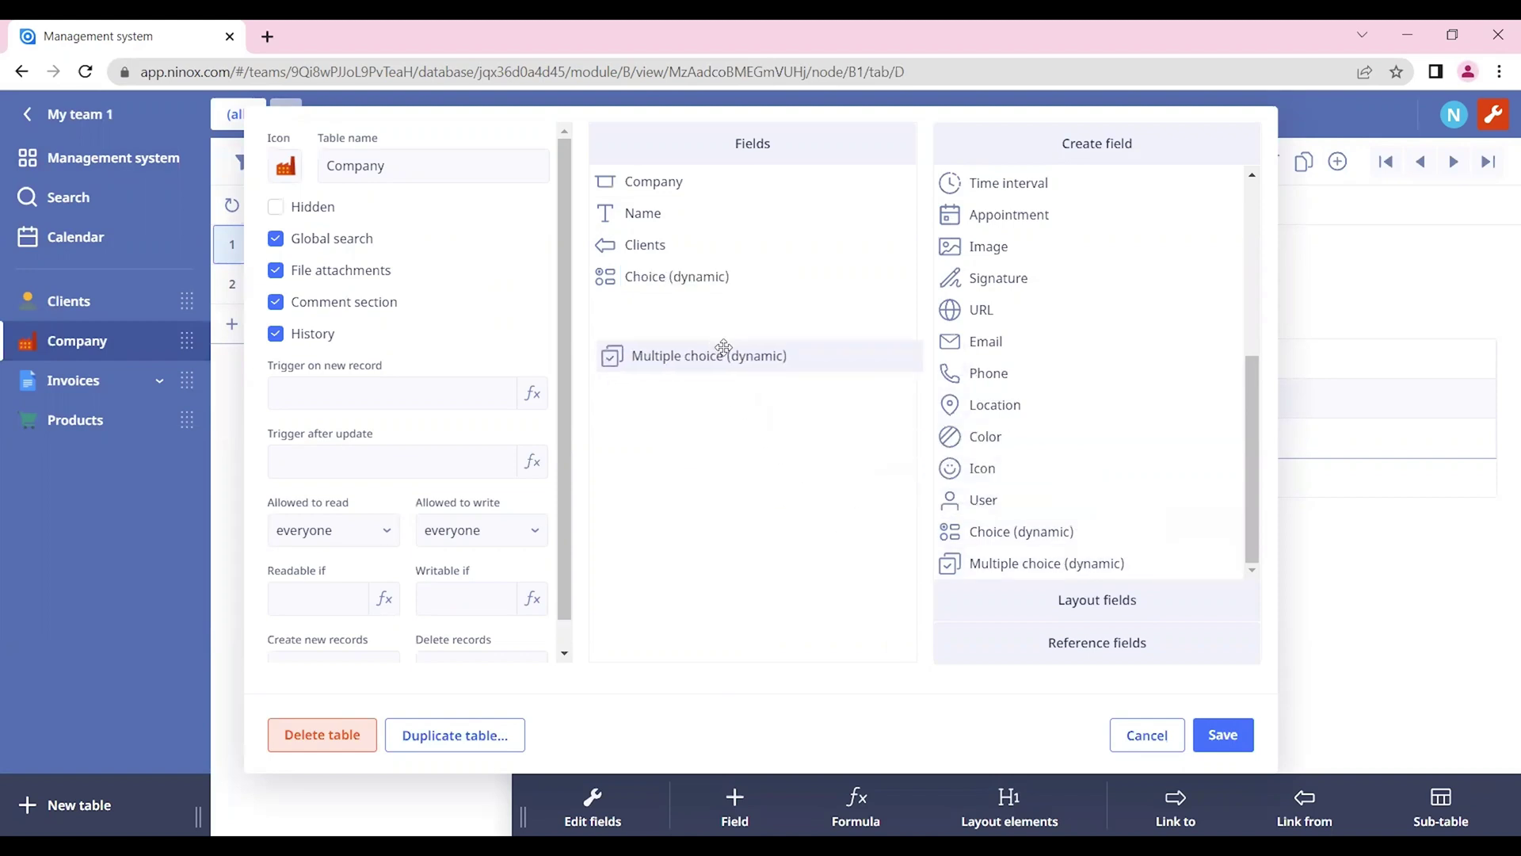
{"action": "left_click", "coordinate": [1227, 735]}
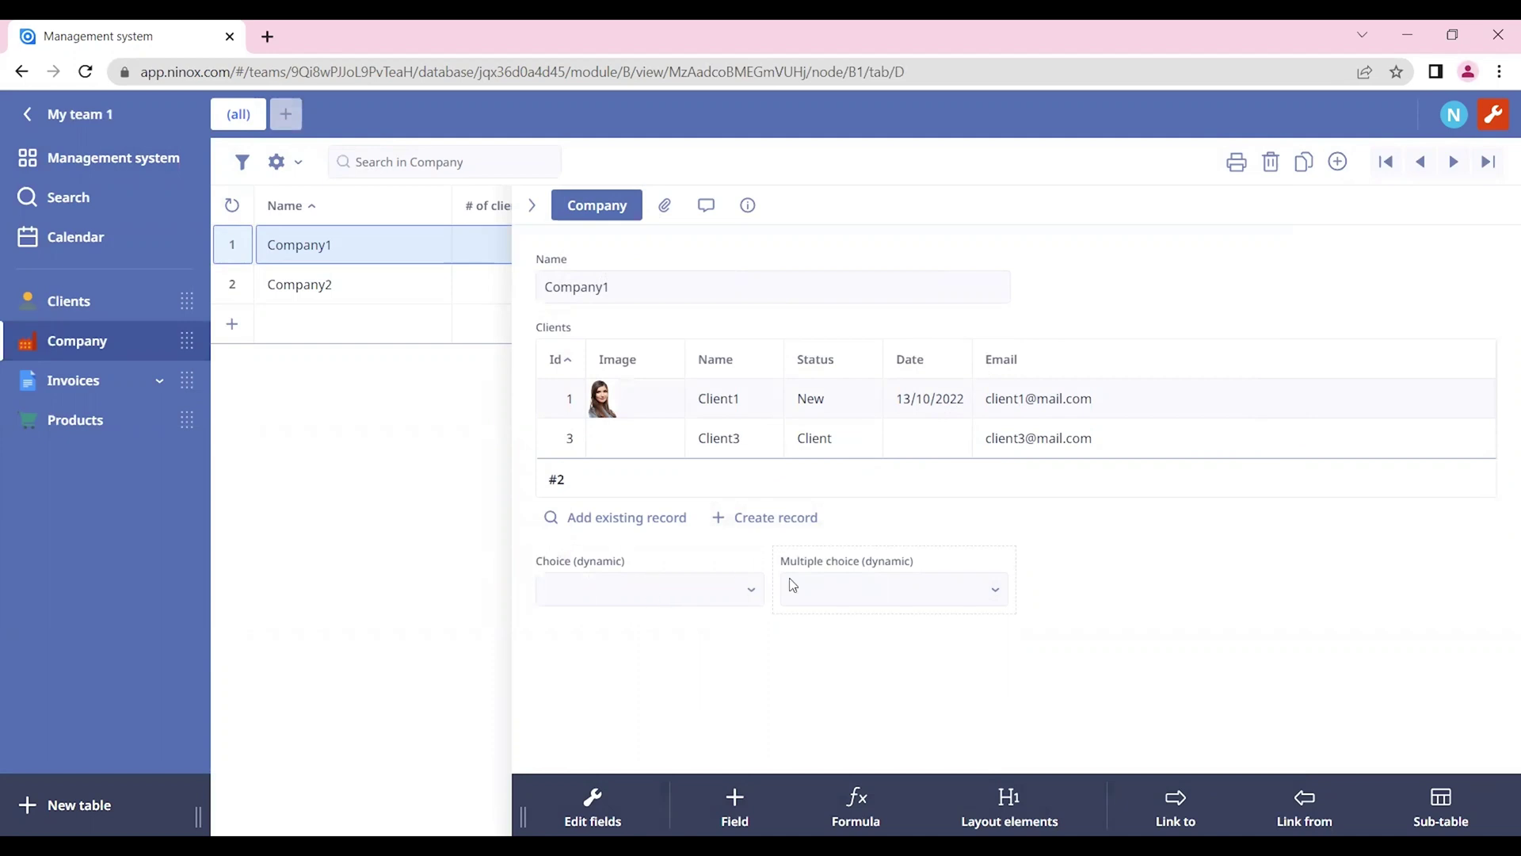
{"action": "left_click", "coordinate": [759, 598]}
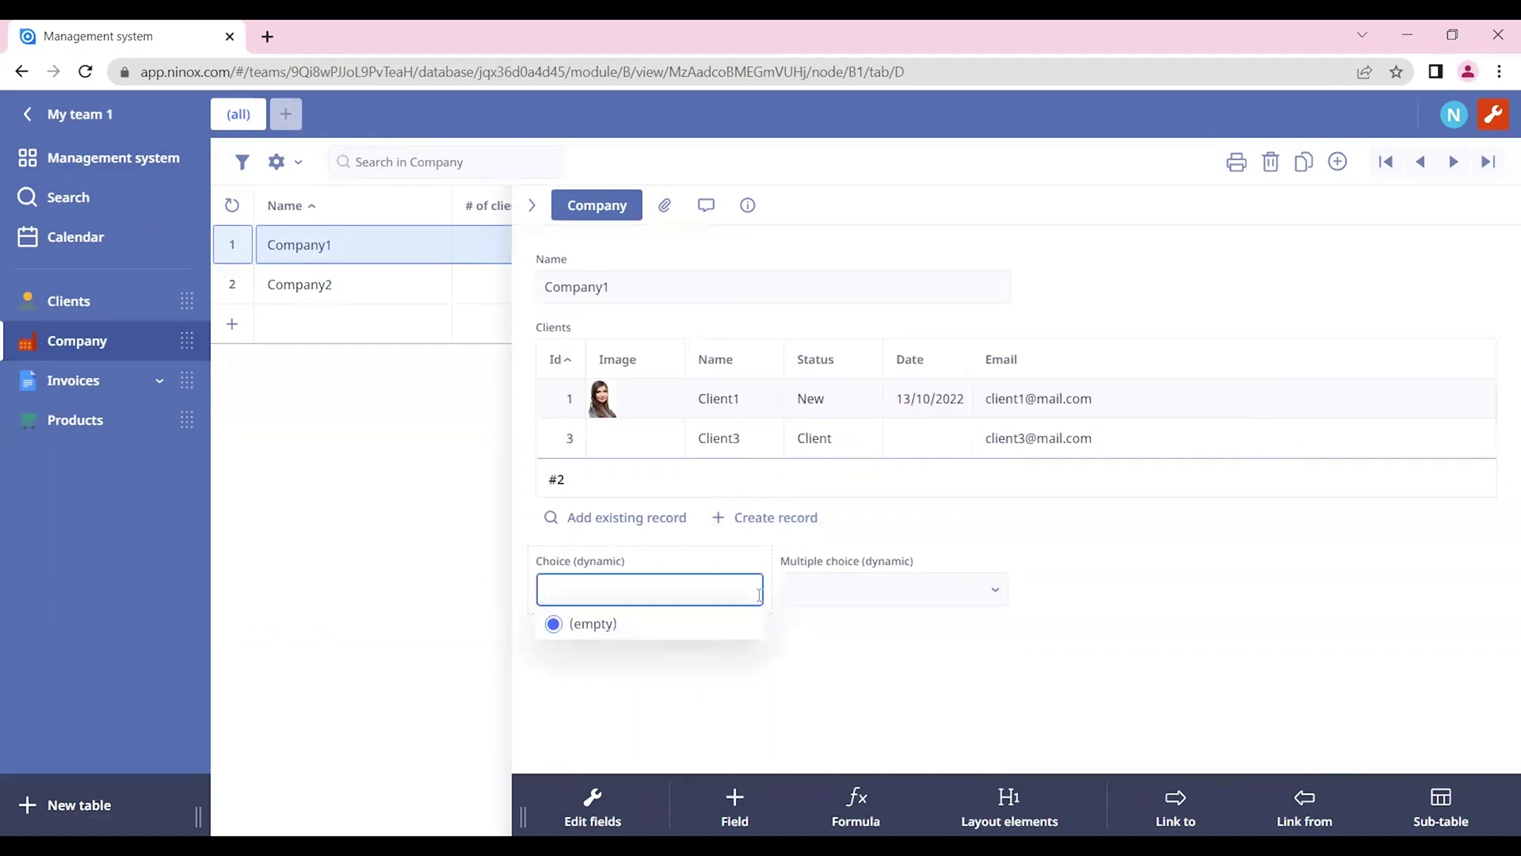
{"action": "key", "text": "Escape"}
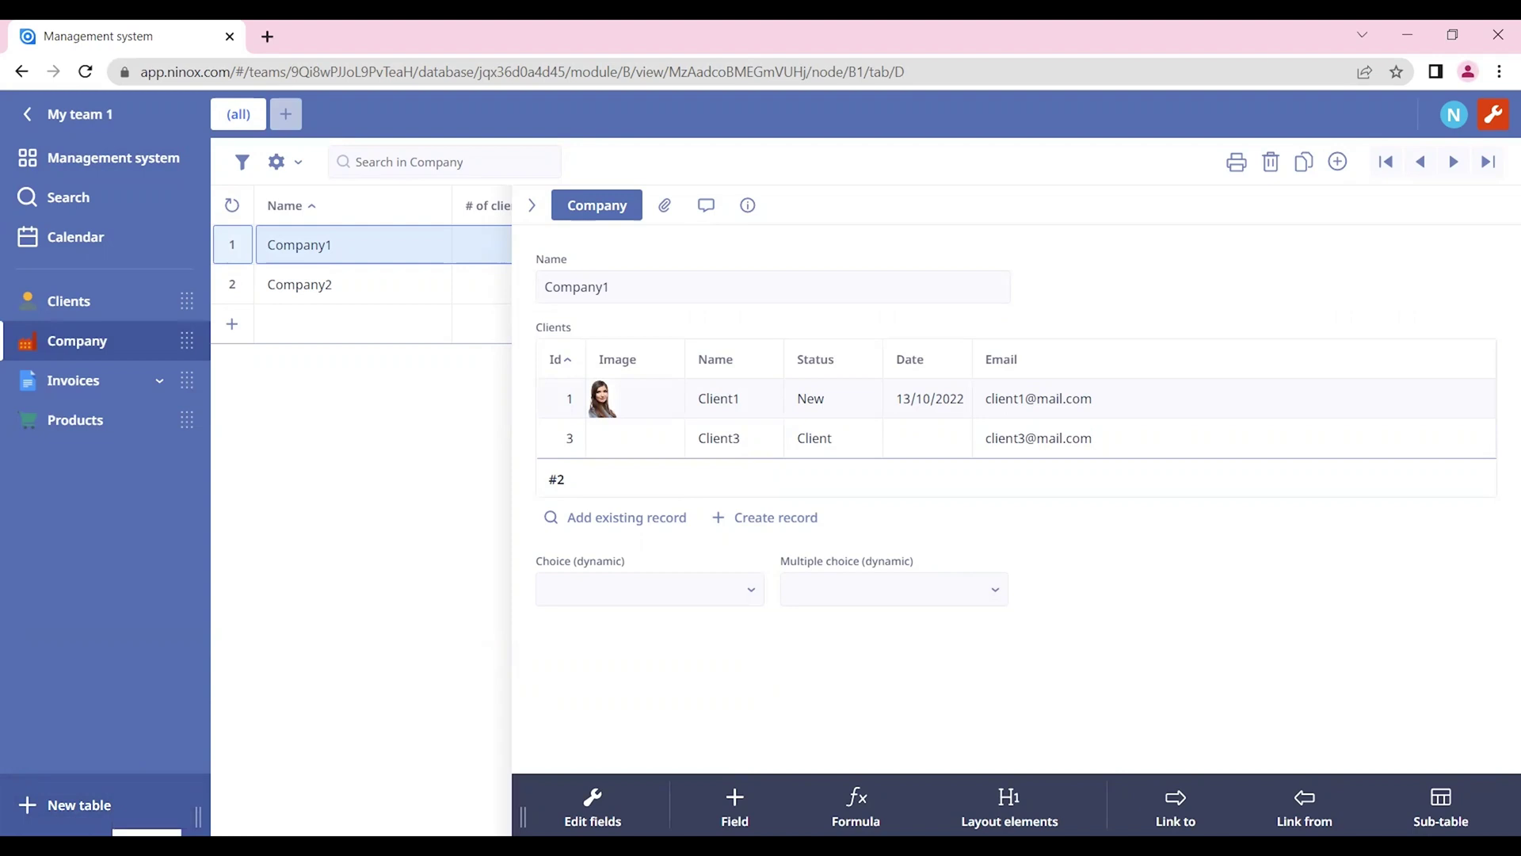
Step: Create a Categories table with a Category text field, a Color field and an Icon field, save and open it
{"action": "left_click", "coordinate": [78, 807]}
{"action": "double_click", "coordinate": [491, 169]}
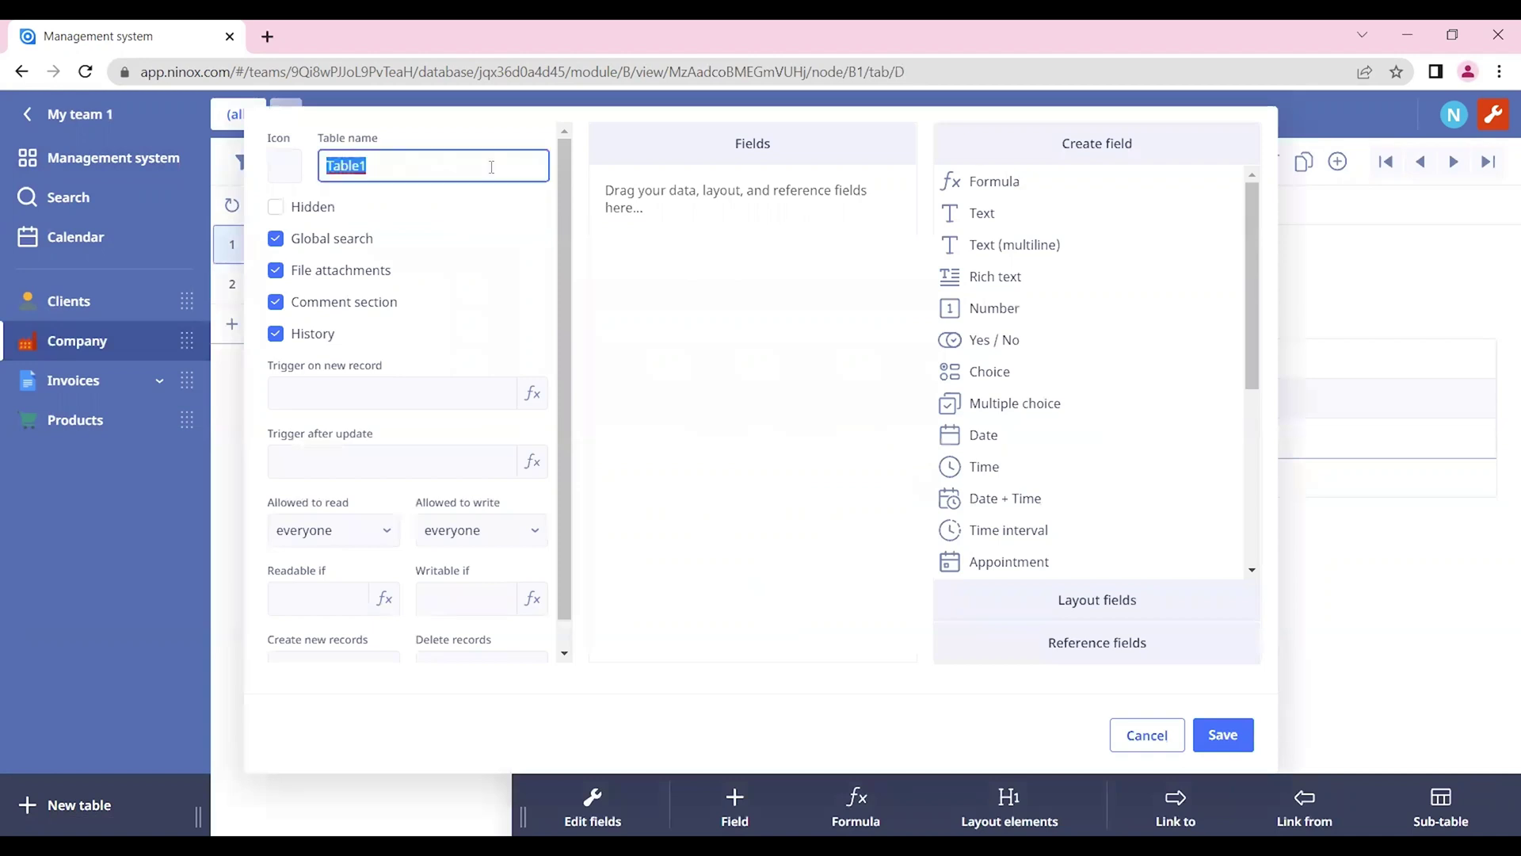
{"action": "type", "text": "Categories"}
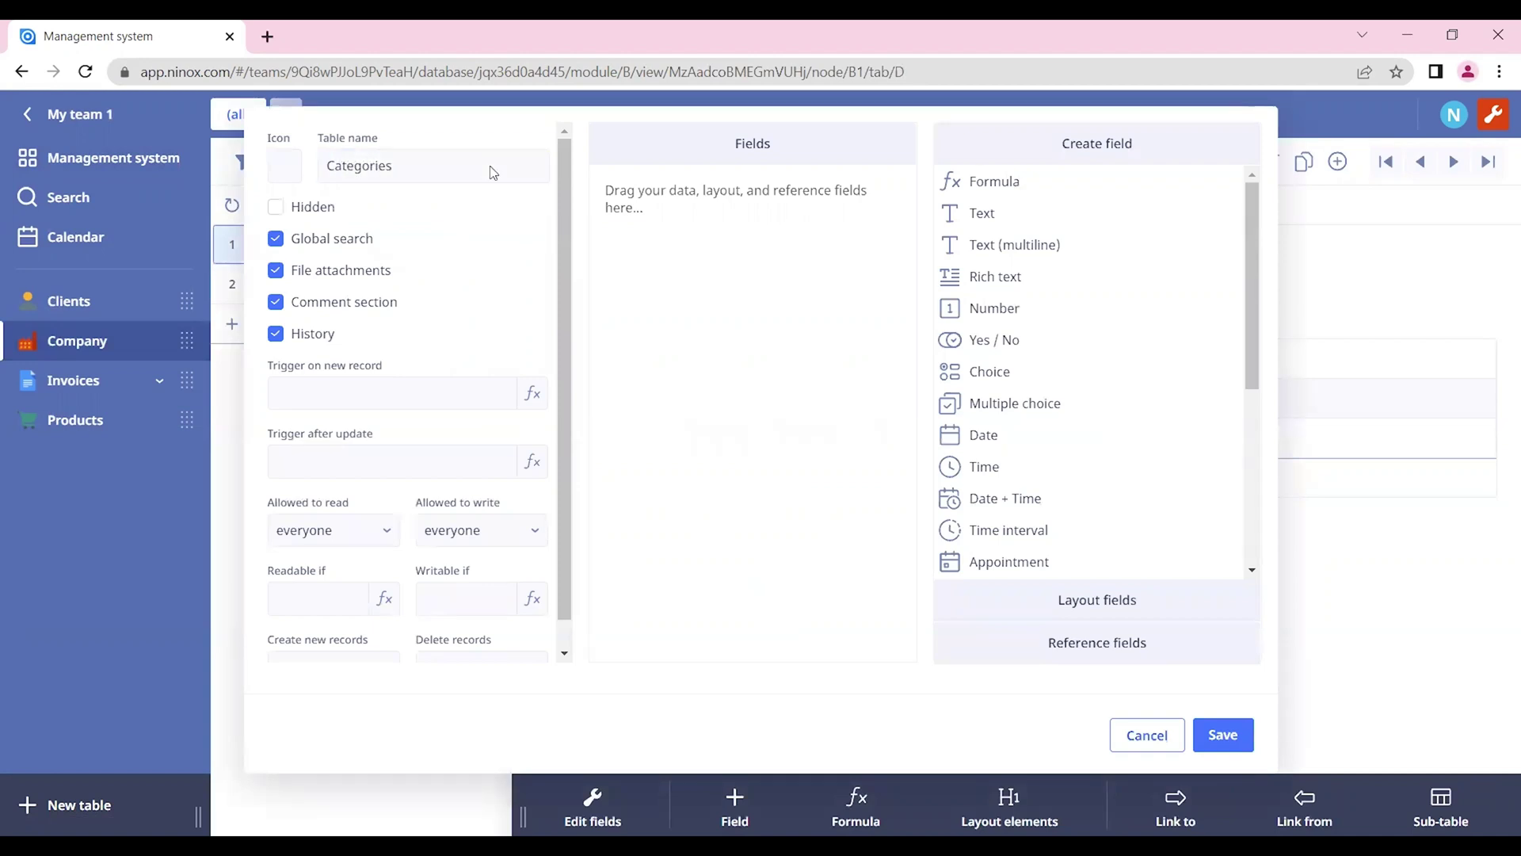
{"action": "mouse_move", "coordinate": [983, 212]}
{"action": "left_mouse_down"}
{"action": "mouse_move", "coordinate": [735, 205]}
{"action": "mouse_move", "coordinate": [715, 218]}
{"action": "left_mouse_up"}
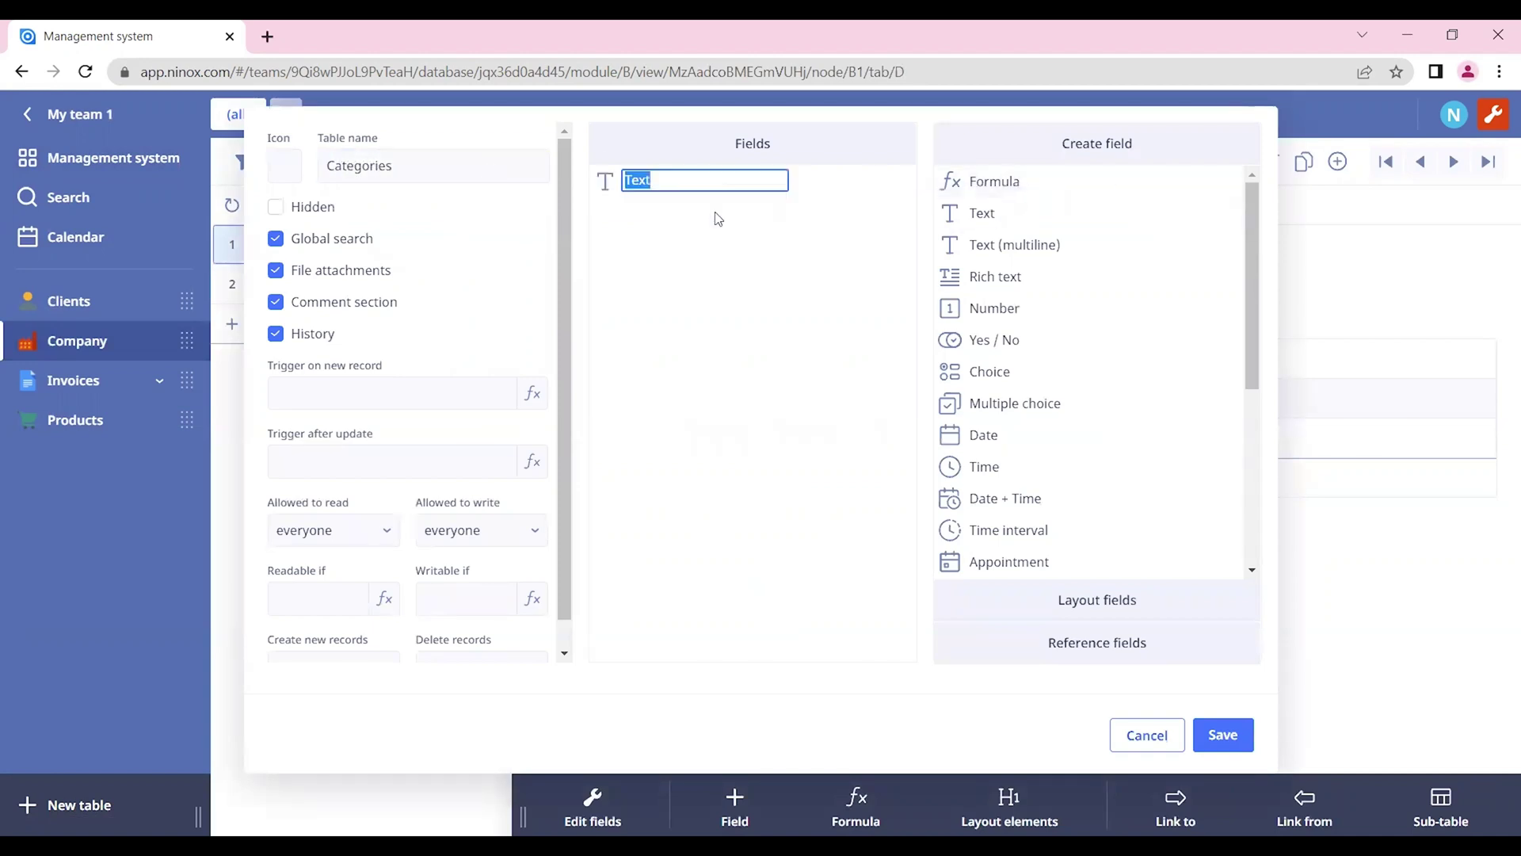
{"action": "type", "text": "Category"}
{"action": "key", "text": "Return"}
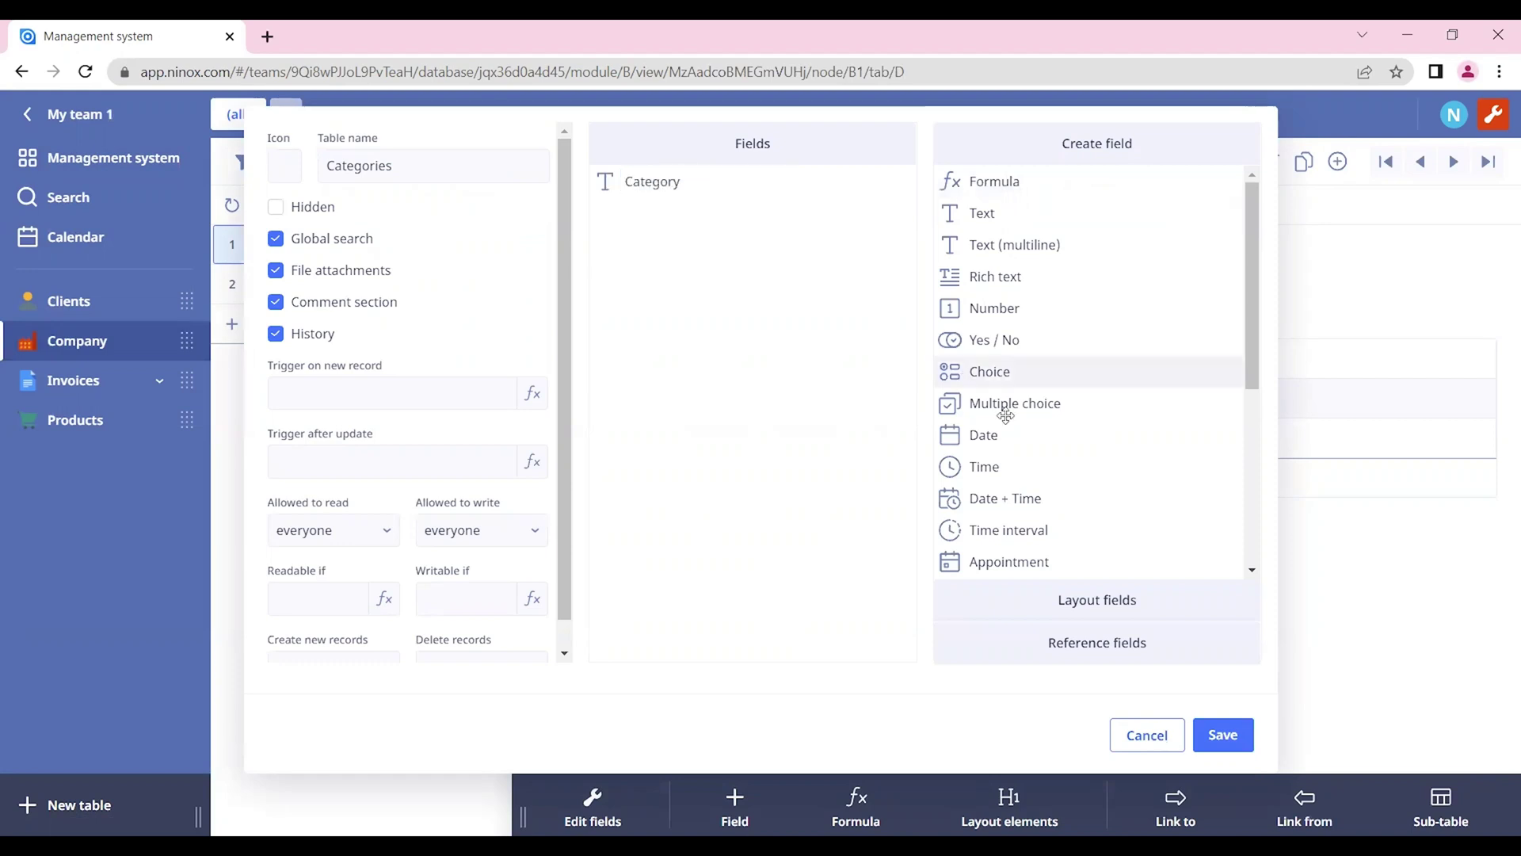
{"action": "scroll", "coordinate": [1006, 416], "scroll_direction": "down", "scroll_amount": 1}
{"action": "scroll", "coordinate": [1009, 424], "scroll_direction": "down", "scroll_amount": 2}
{"action": "left_click_drag", "start_coordinate": [1021, 511], "coordinate": [771, 367]}
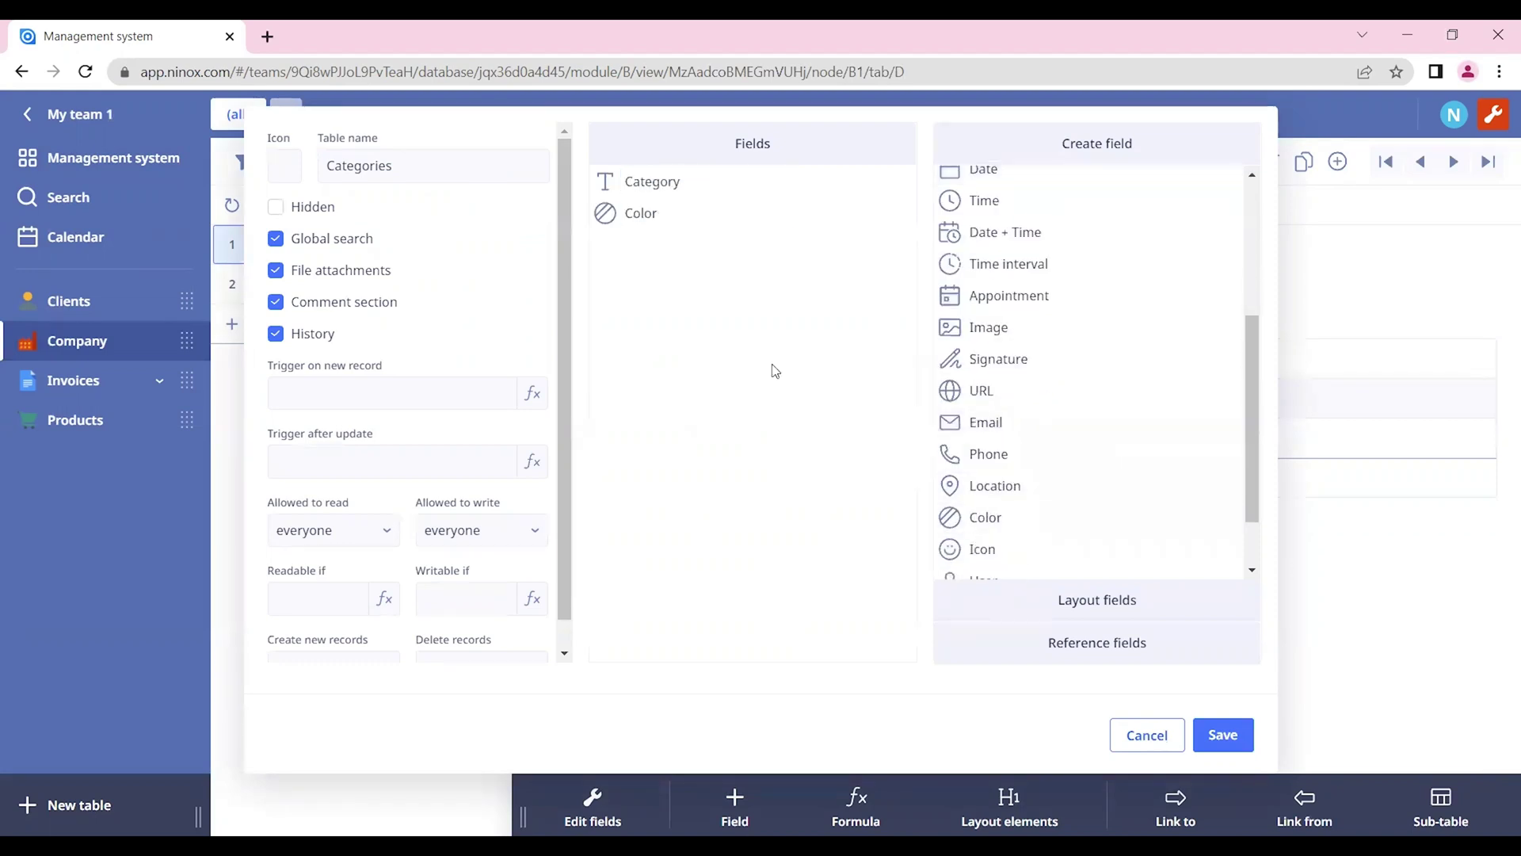
{"action": "left_click_drag", "start_coordinate": [991, 549], "coordinate": [747, 393]}
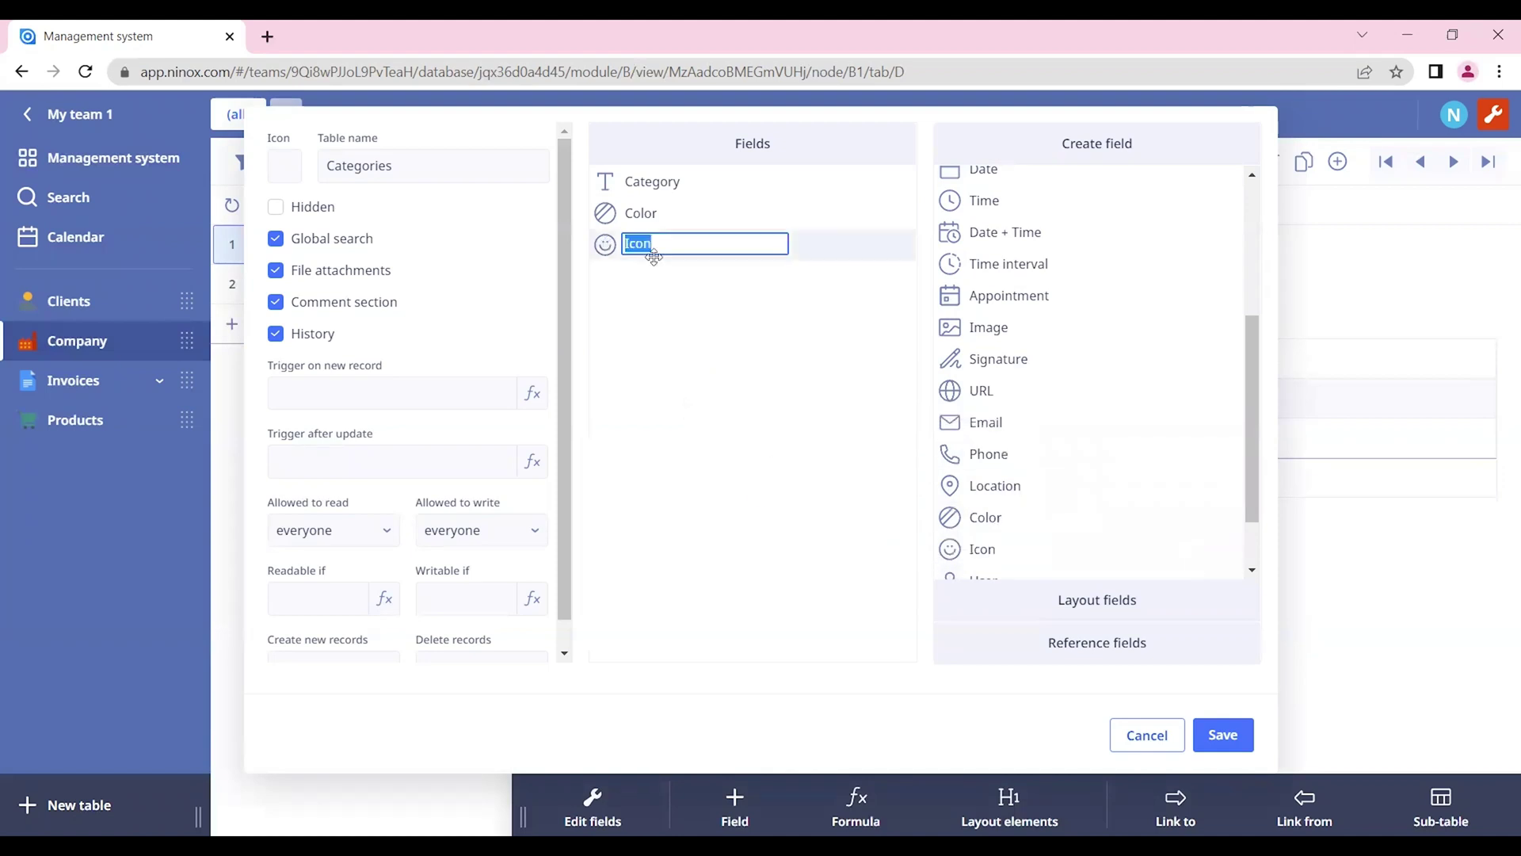
{"action": "left_click", "coordinate": [1233, 738]}
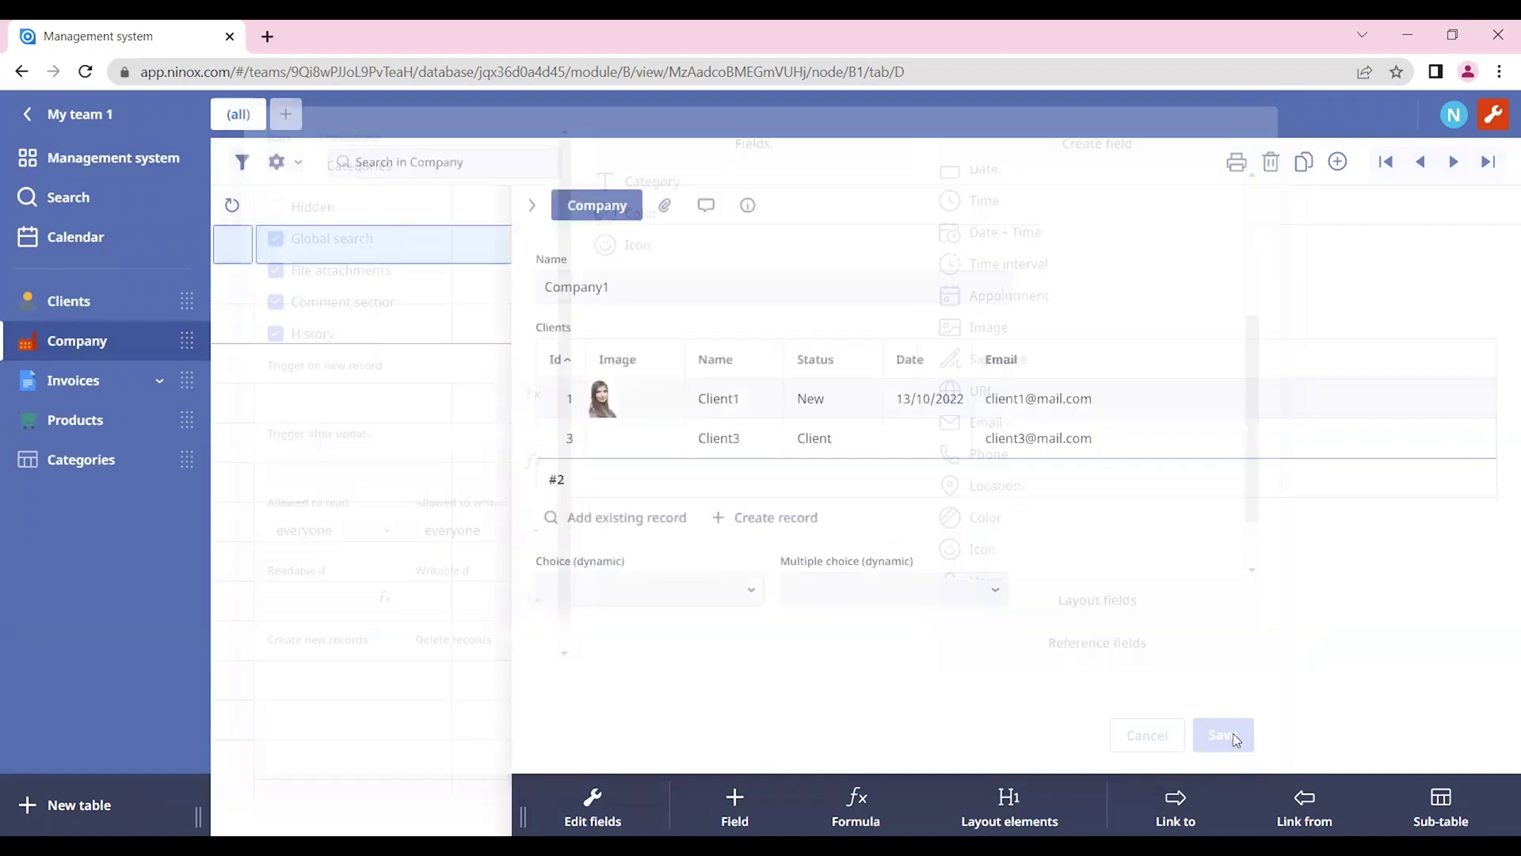
{"action": "left_click", "coordinate": [68, 464]}
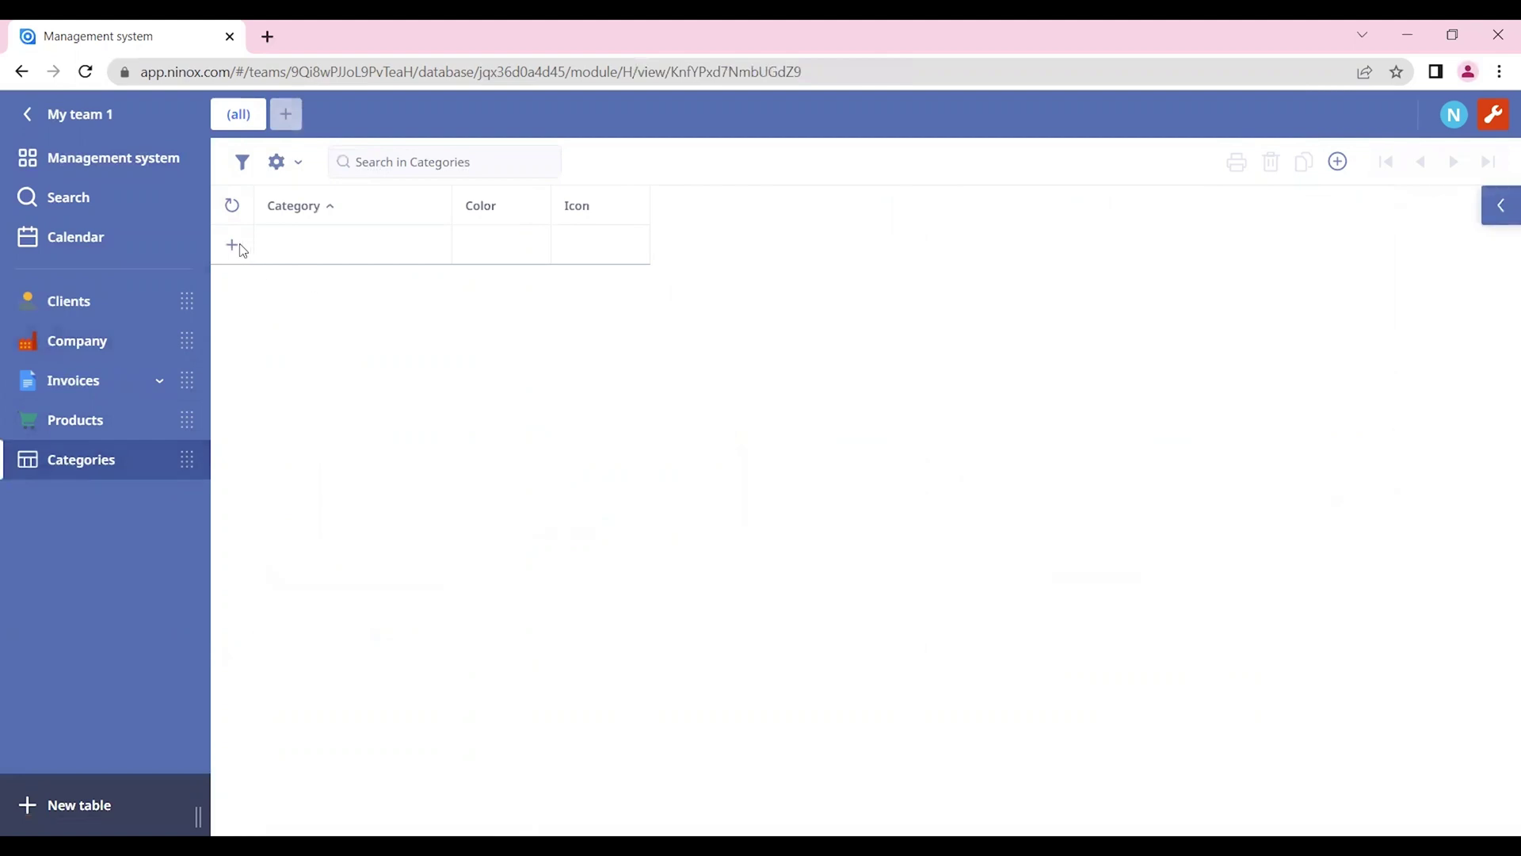
Step: Add three category records named Consulting, Marketing and NGO
{"action": "left_click", "coordinate": [235, 246]}
{"action": "type", "text": "Cons"}
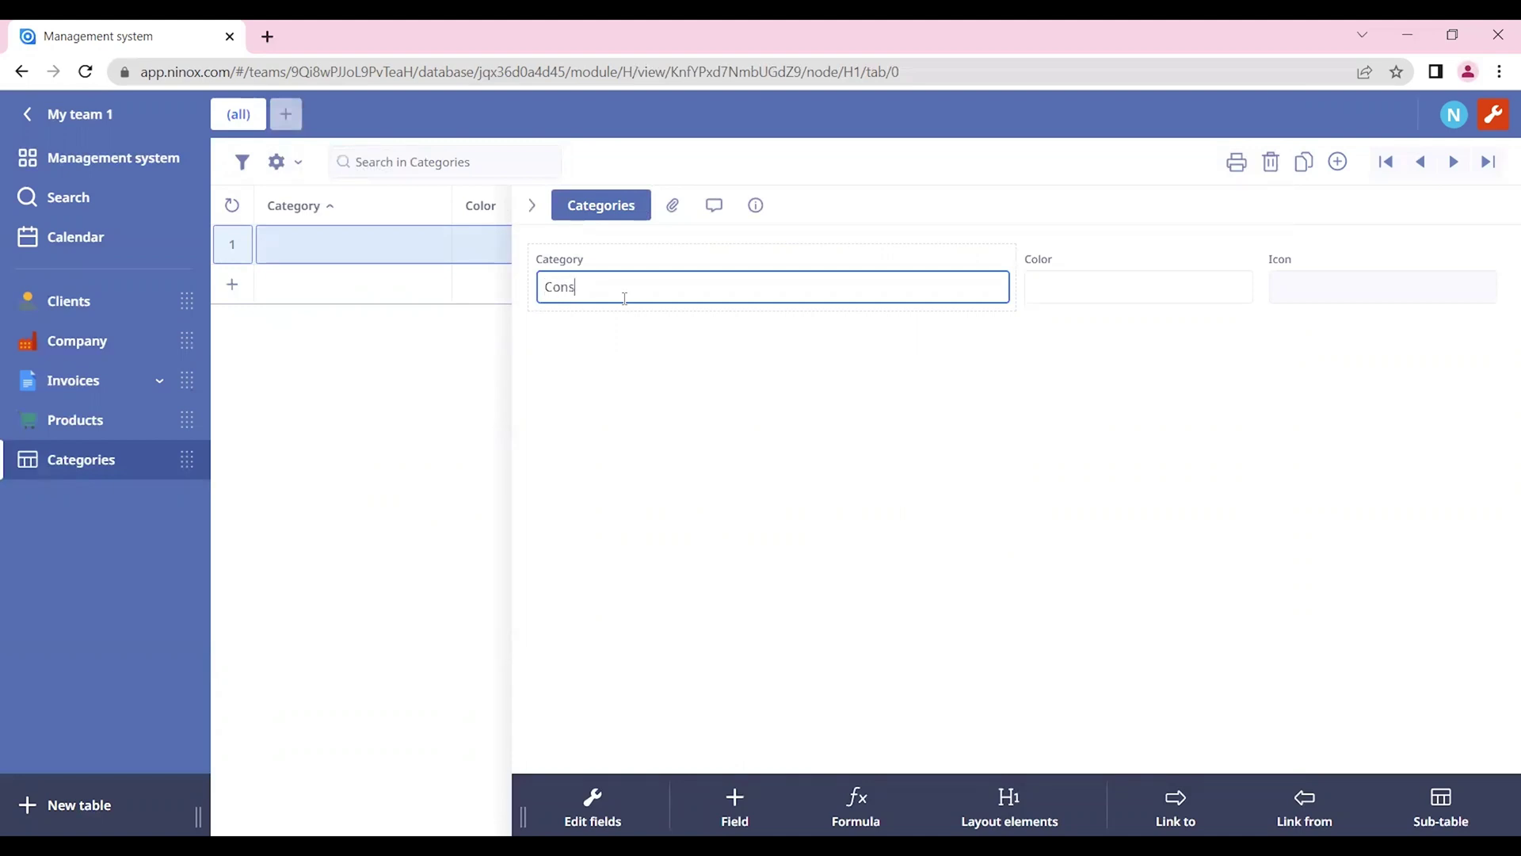
{"action": "type", "text": "ulting"}
{"action": "key", "text": "Return"}
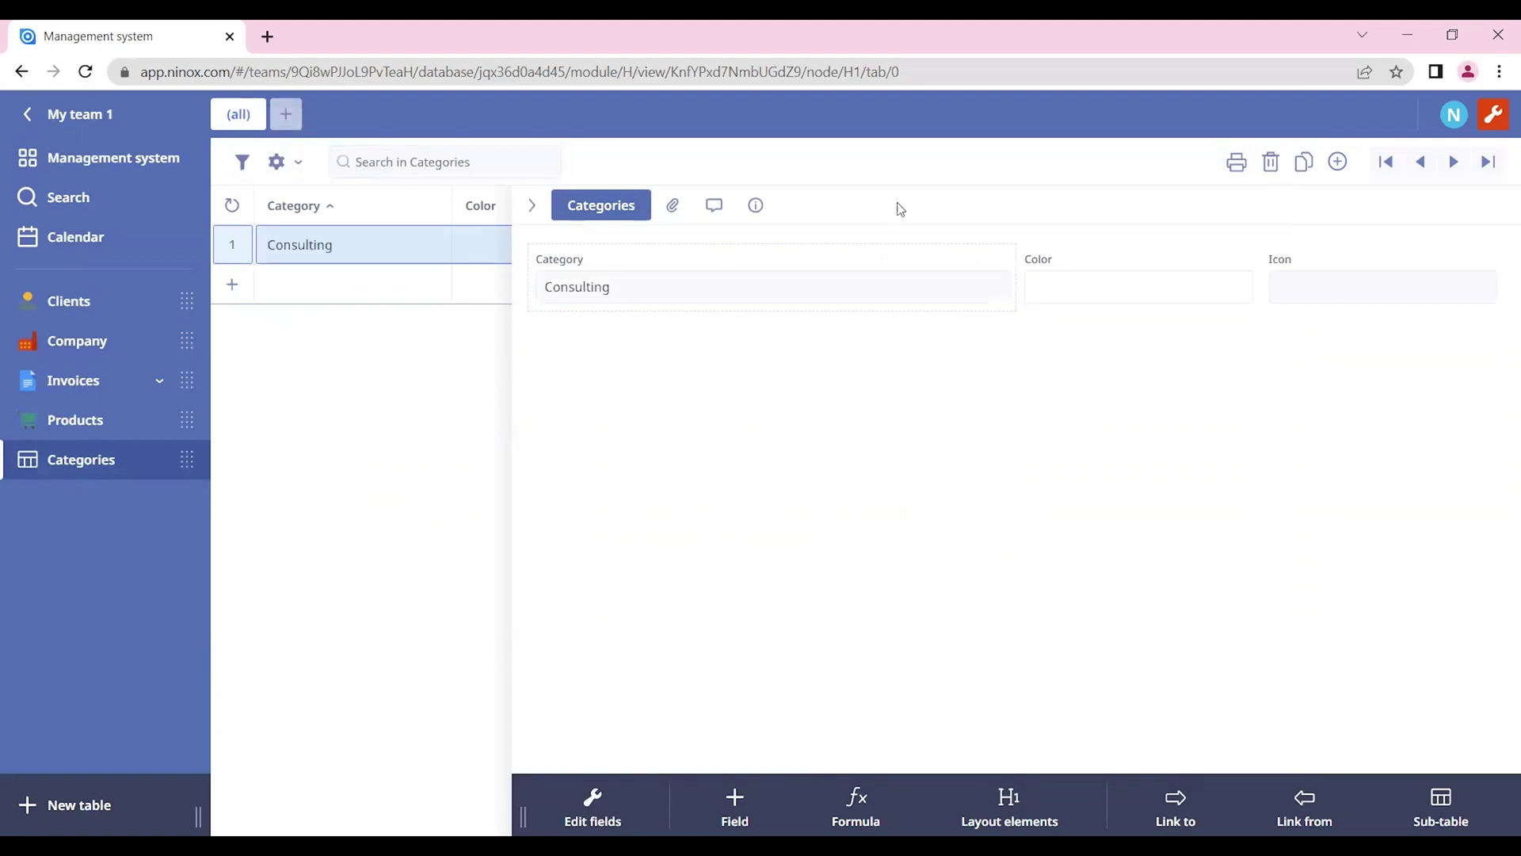
{"action": "left_click", "coordinate": [1337, 163]}
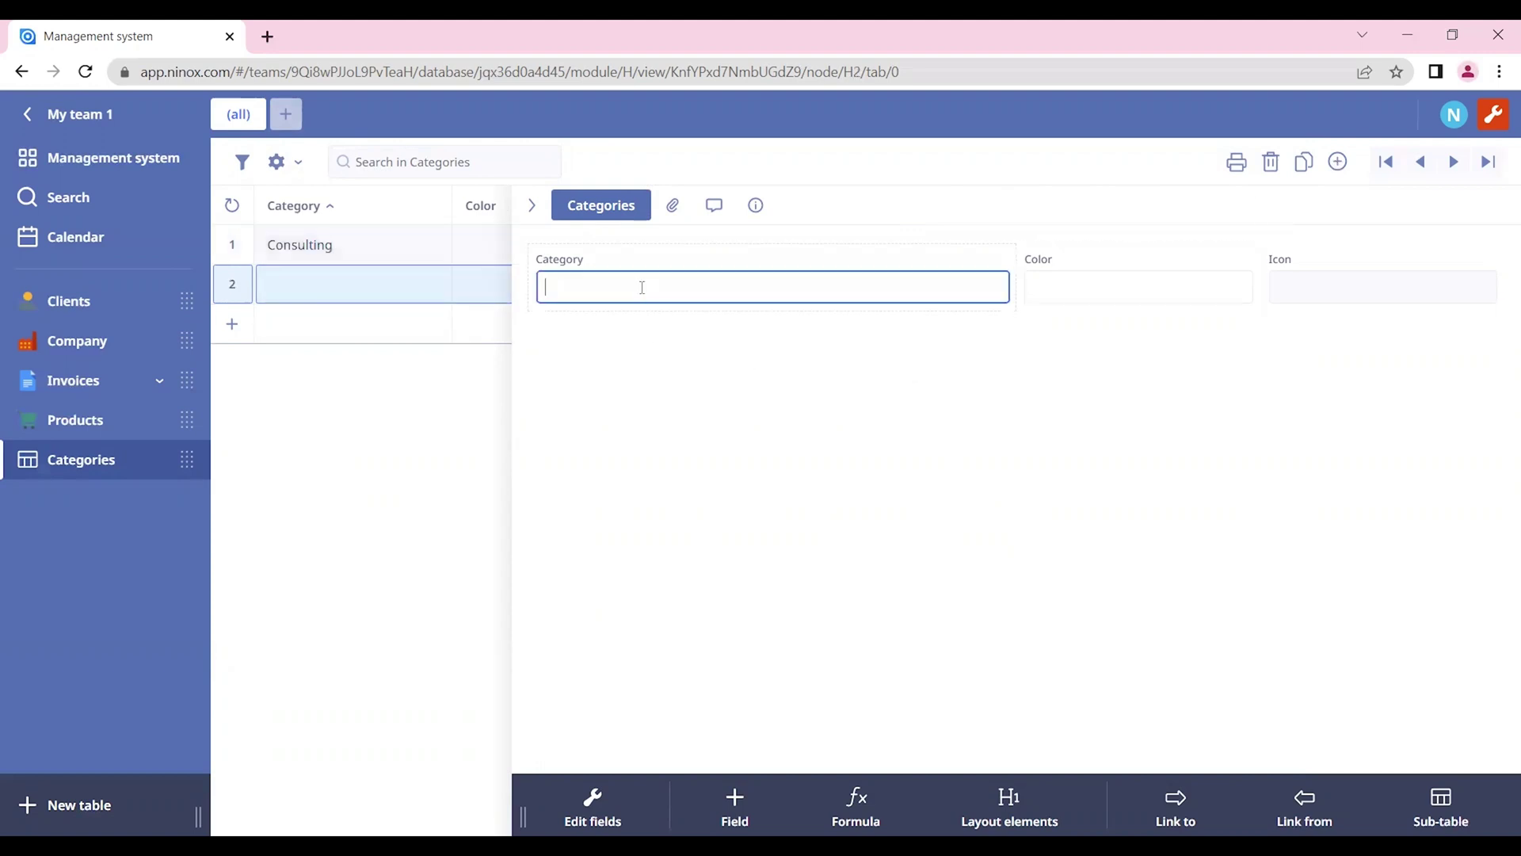
{"action": "type", "text": "Marketing"}
{"action": "key", "text": "Return"}
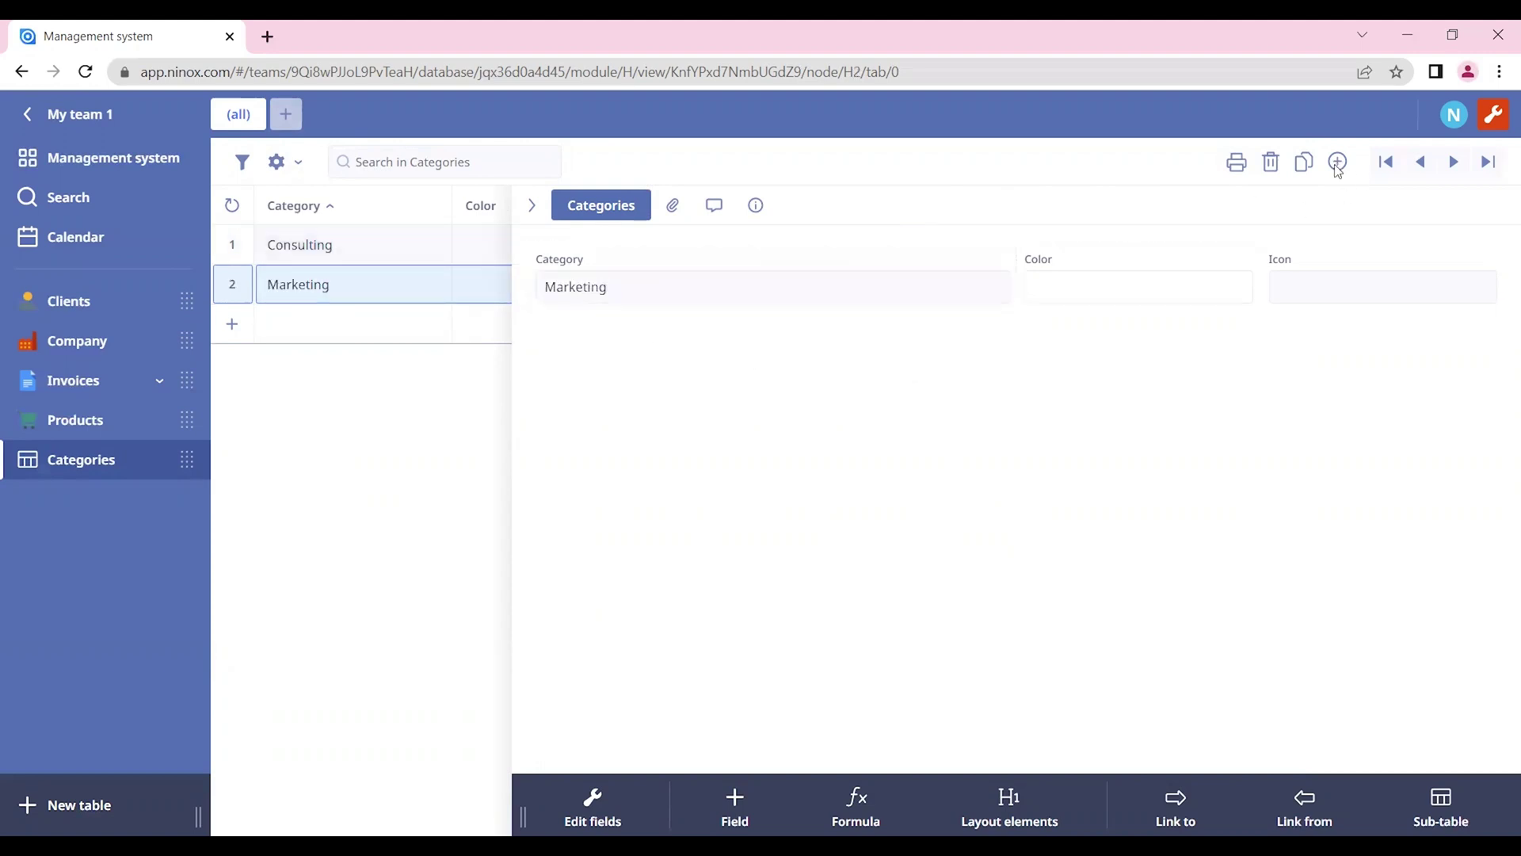
{"action": "left_click", "coordinate": [1338, 163]}
{"action": "type", "text": "NGO"}
{"action": "key", "text": "Return"}
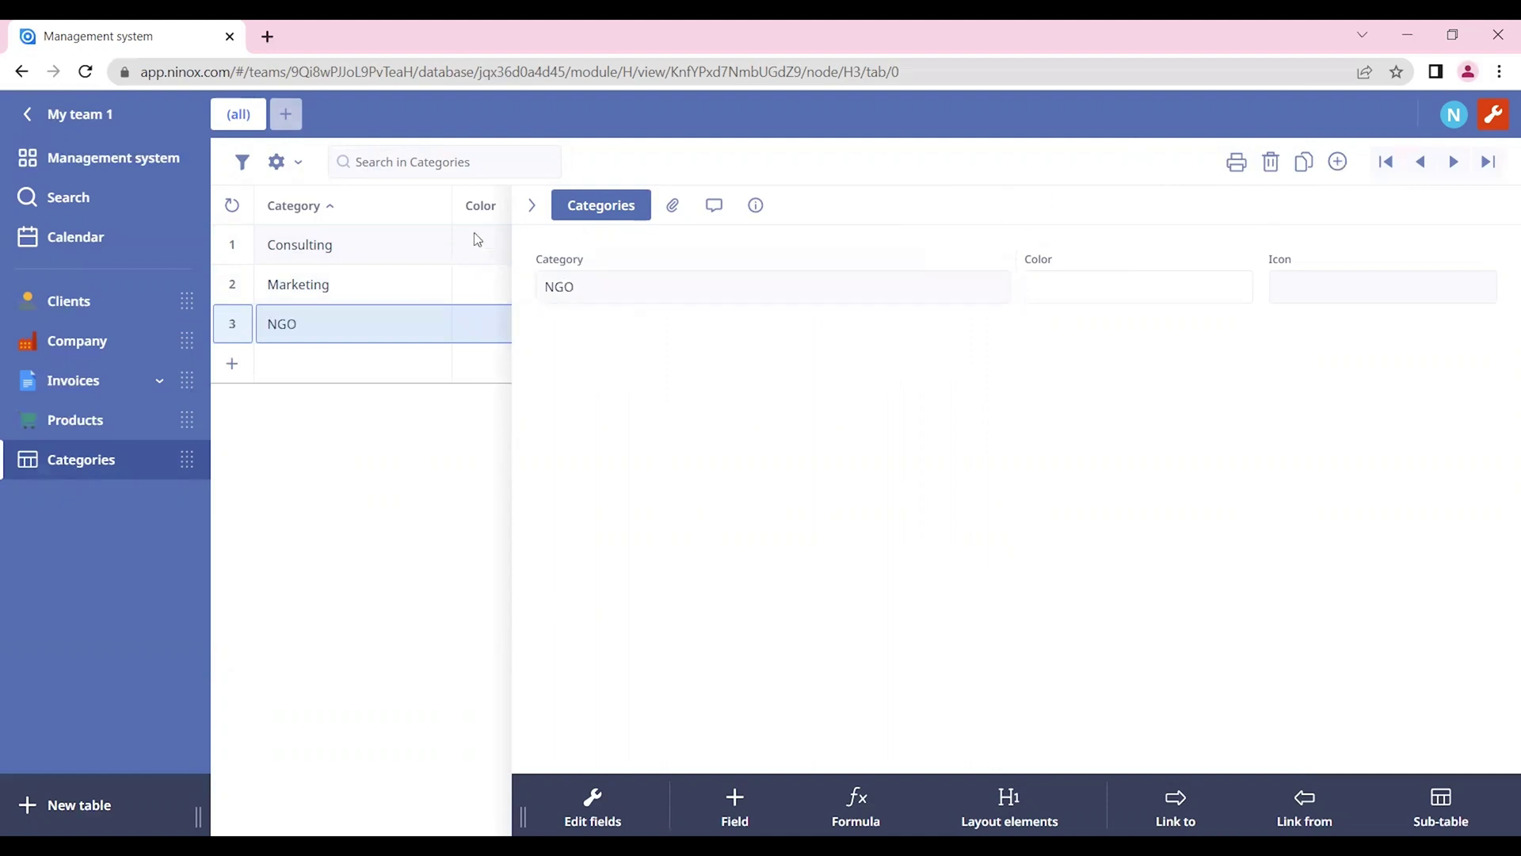
Step: Colour NGO red-orange with a star icon, Marketing orange and Consulting yellow, then close the record panel
{"action": "left_click", "coordinate": [1099, 298]}
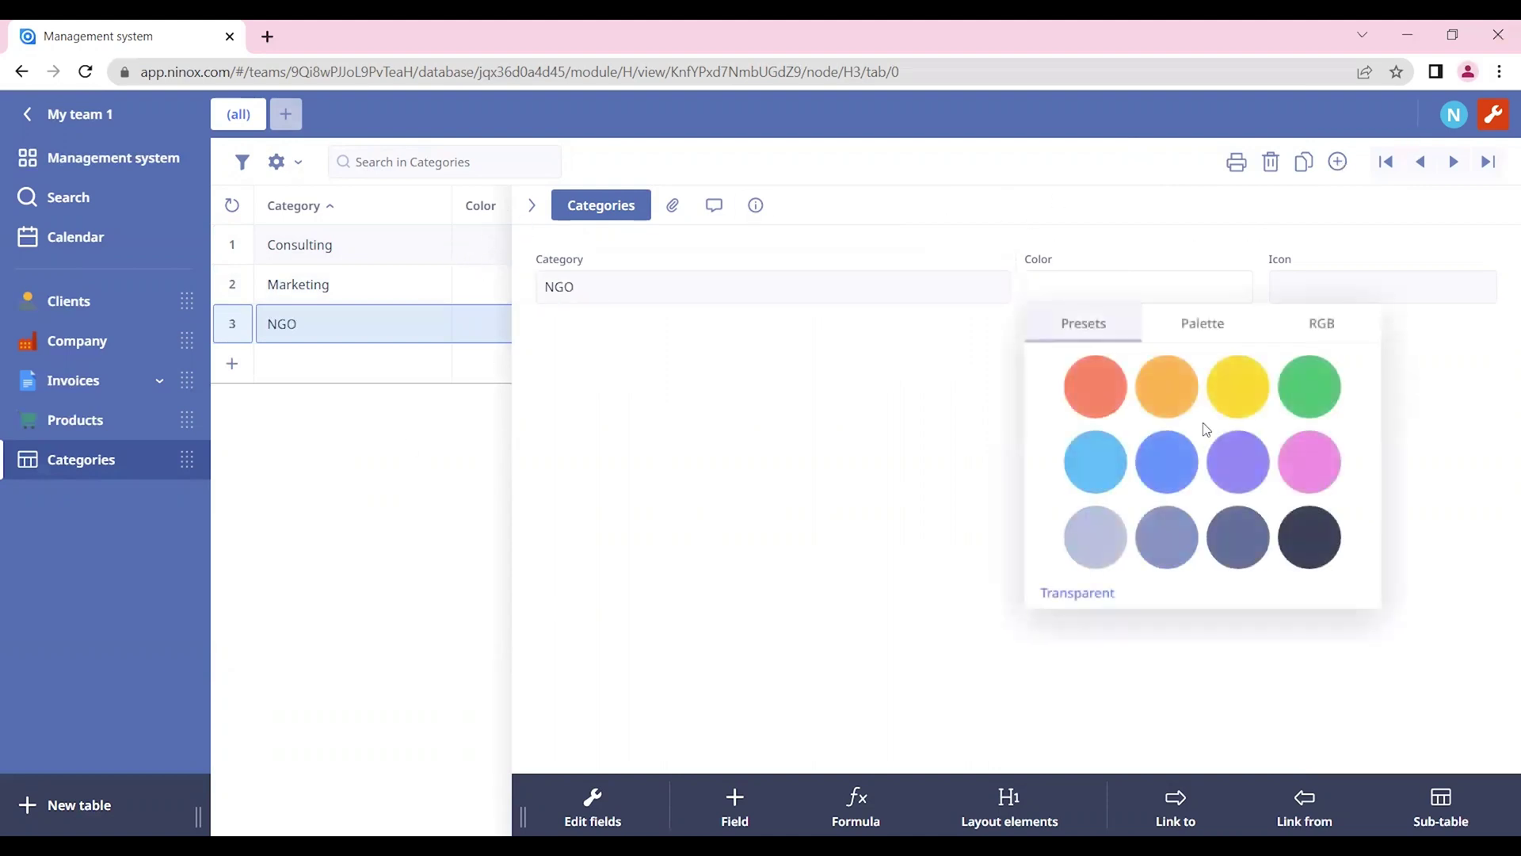
{"action": "left_click", "coordinate": [1108, 389]}
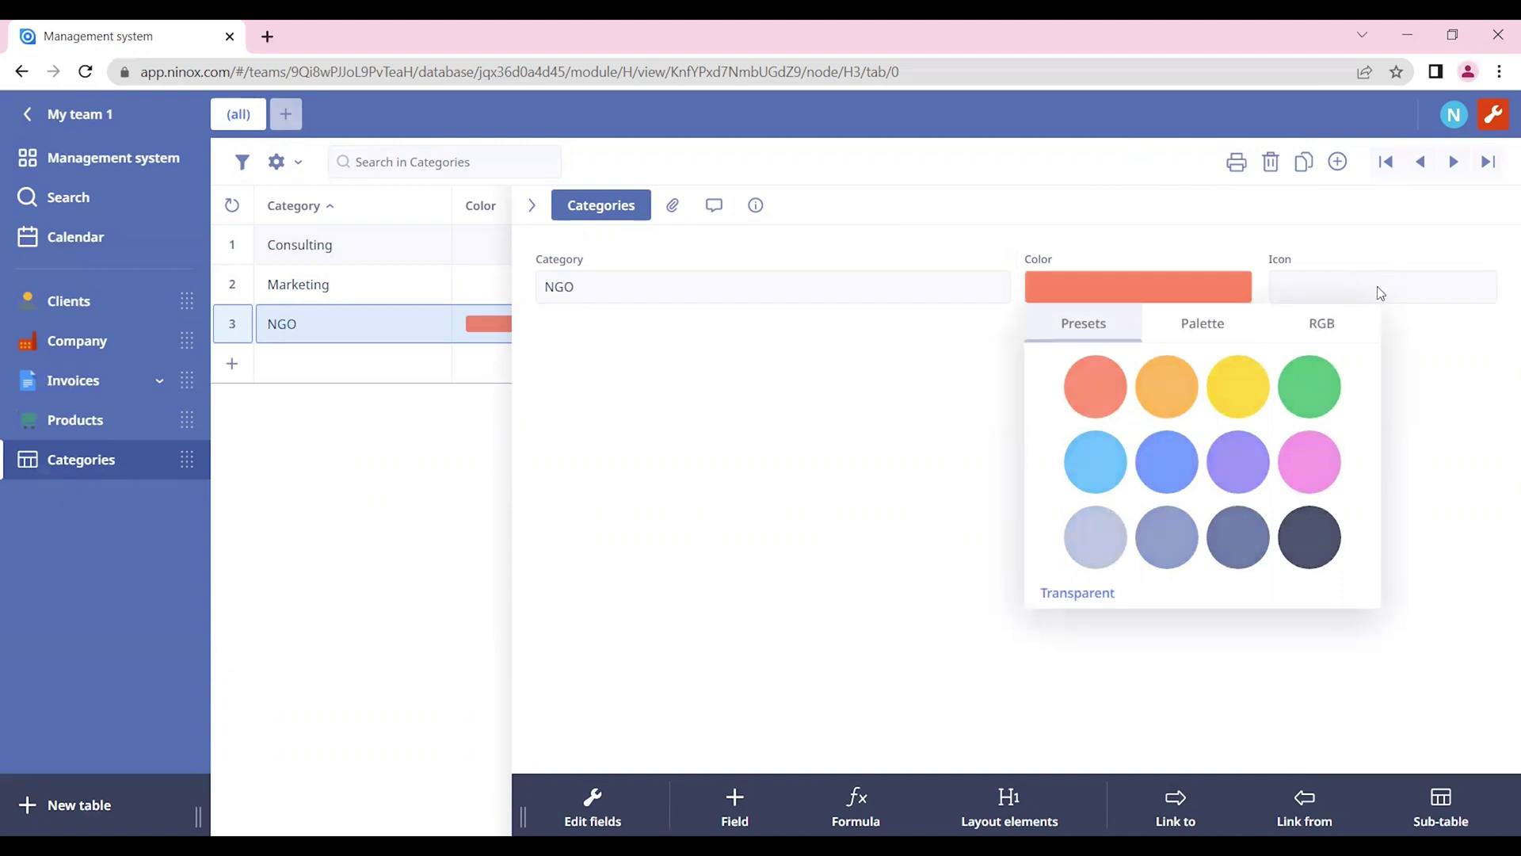
{"action": "left_click", "coordinate": [1379, 292]}
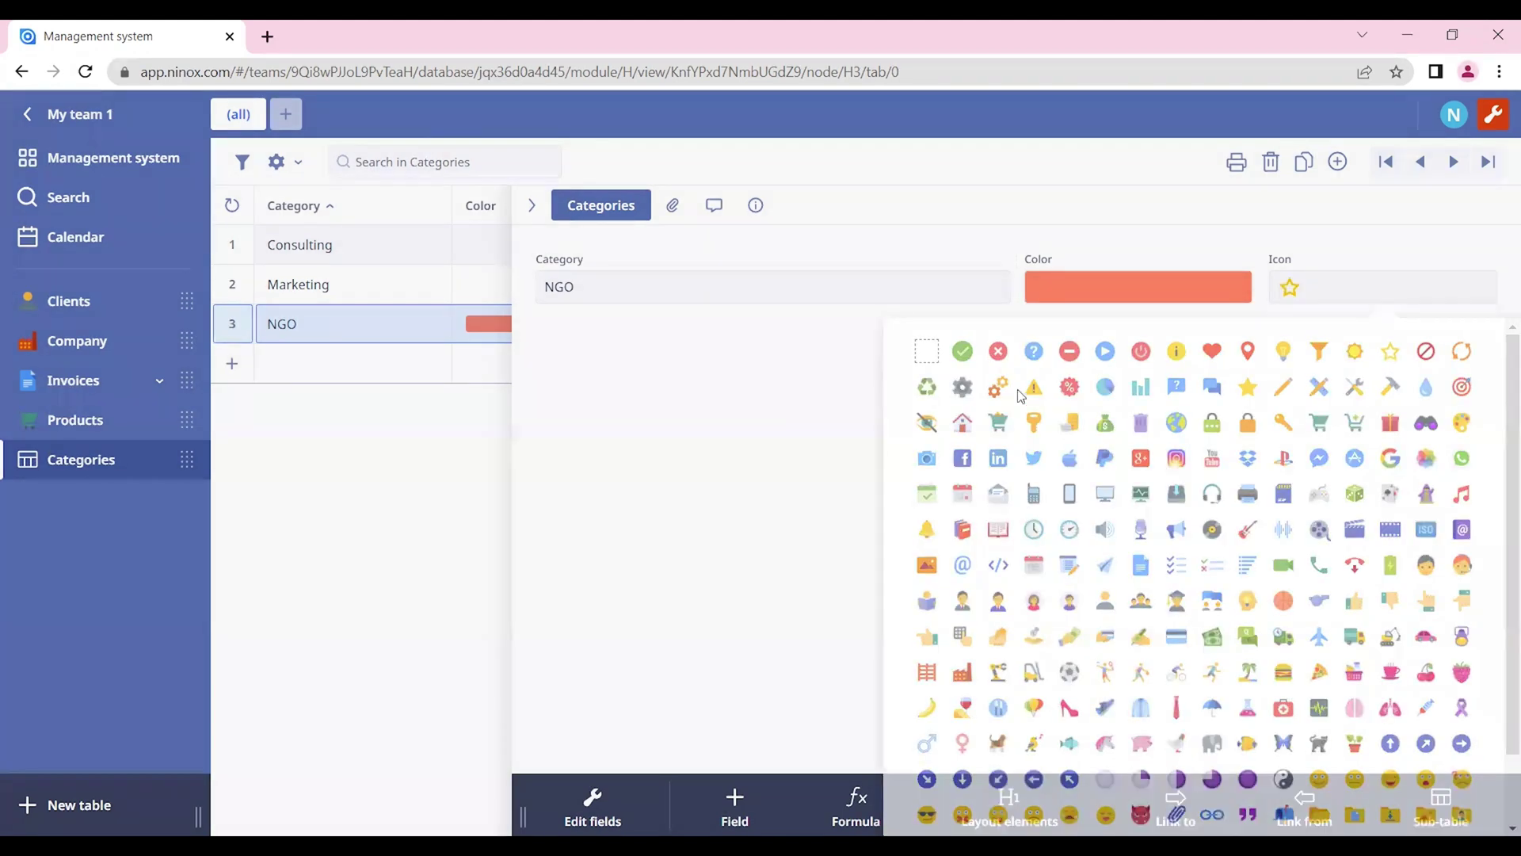
{"action": "key", "text": "Up"}
{"action": "left_click", "coordinate": [1087, 290]}
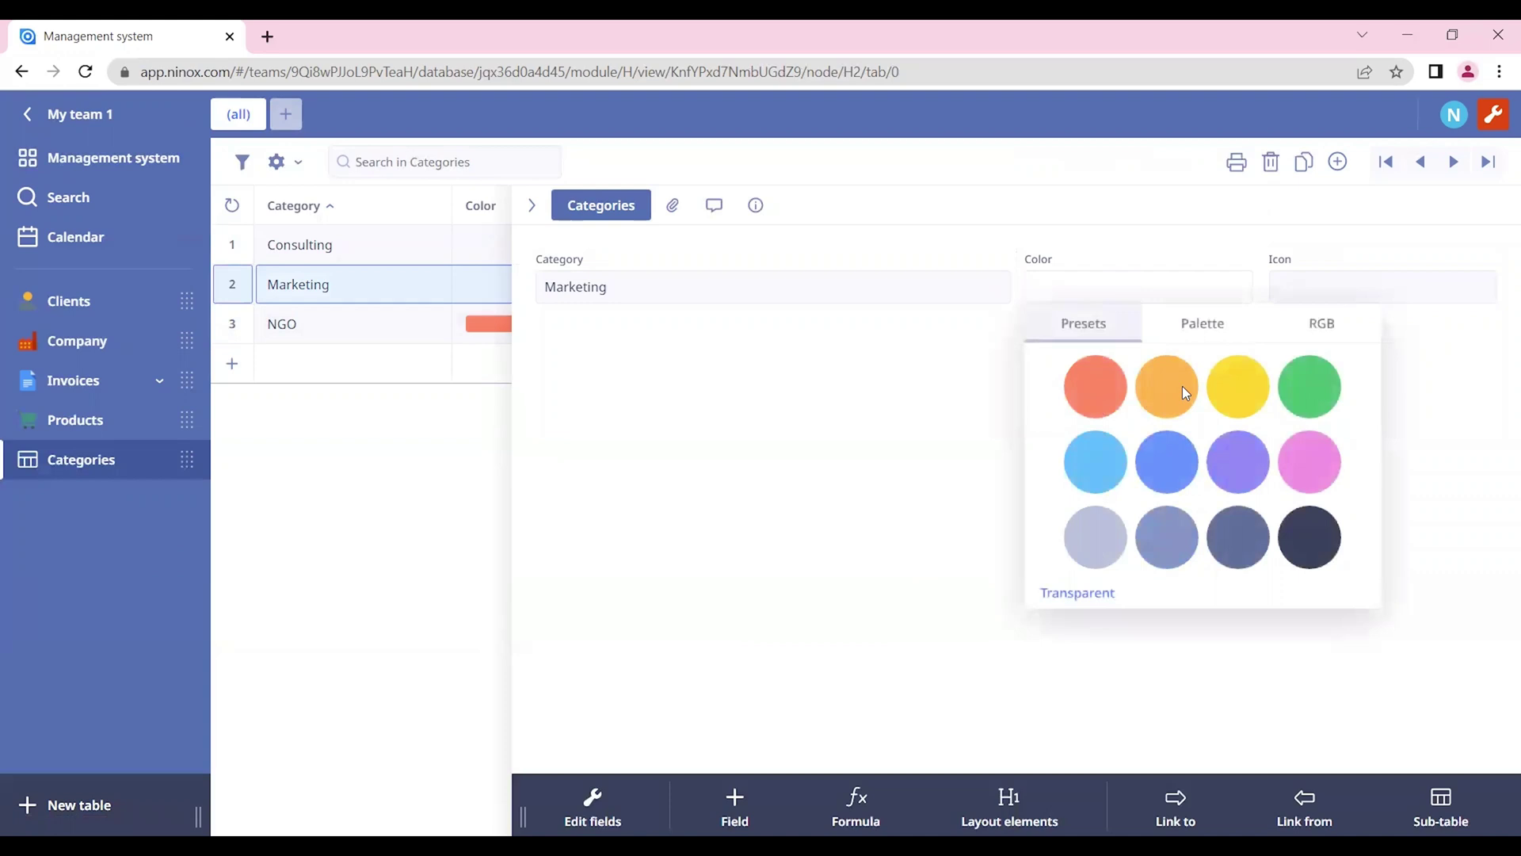
{"action": "left_click", "coordinate": [1183, 387]}
{"action": "left_click", "coordinate": [934, 407]}
{"action": "key", "text": "Up"}
{"action": "left_click", "coordinate": [1122, 296]}
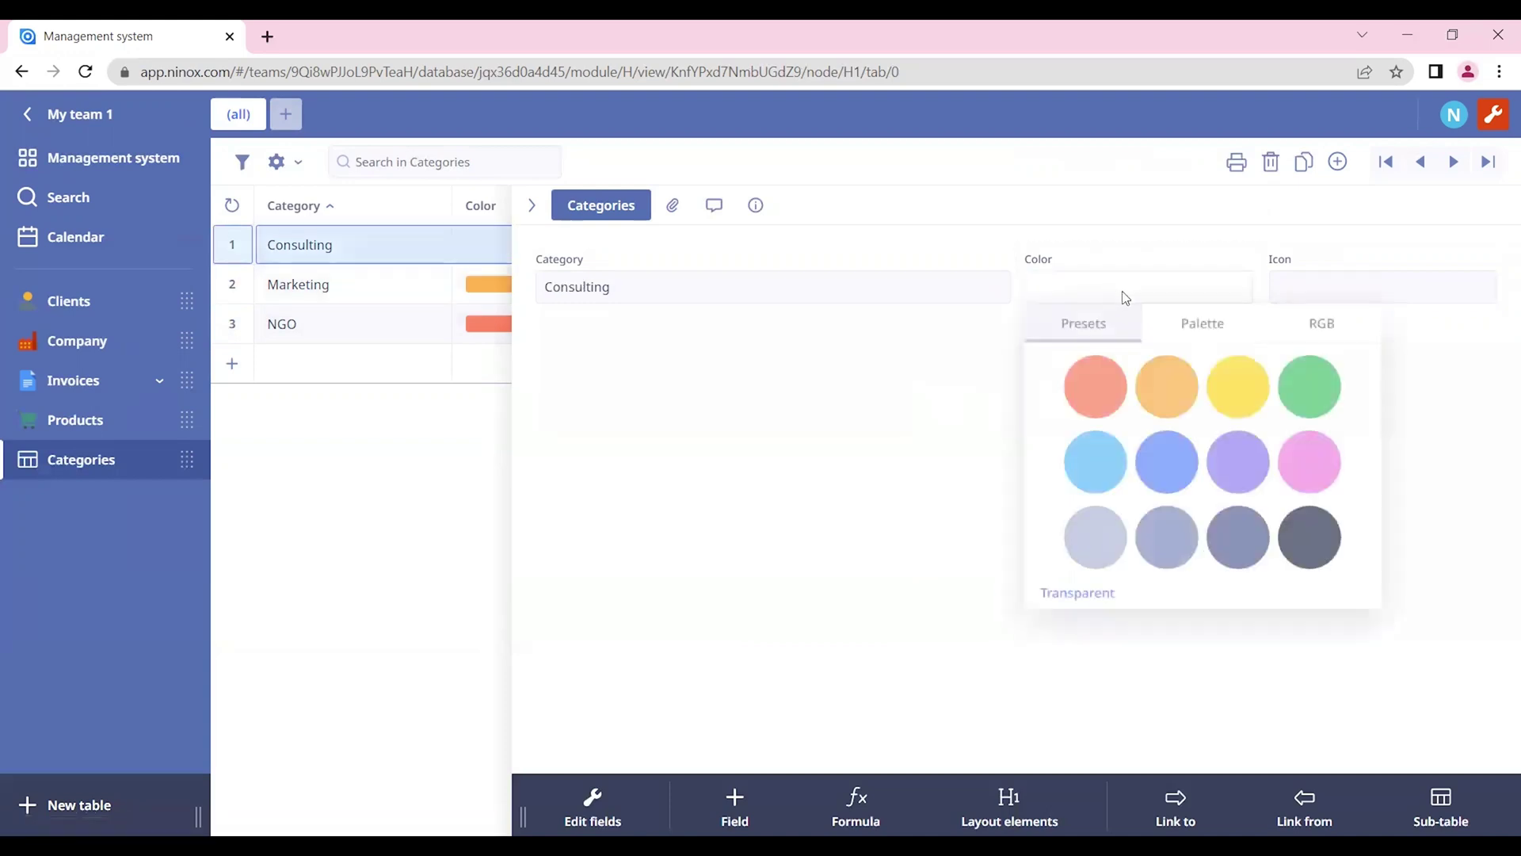
{"action": "left_click", "coordinate": [1249, 375]}
{"action": "left_click", "coordinate": [753, 497]}
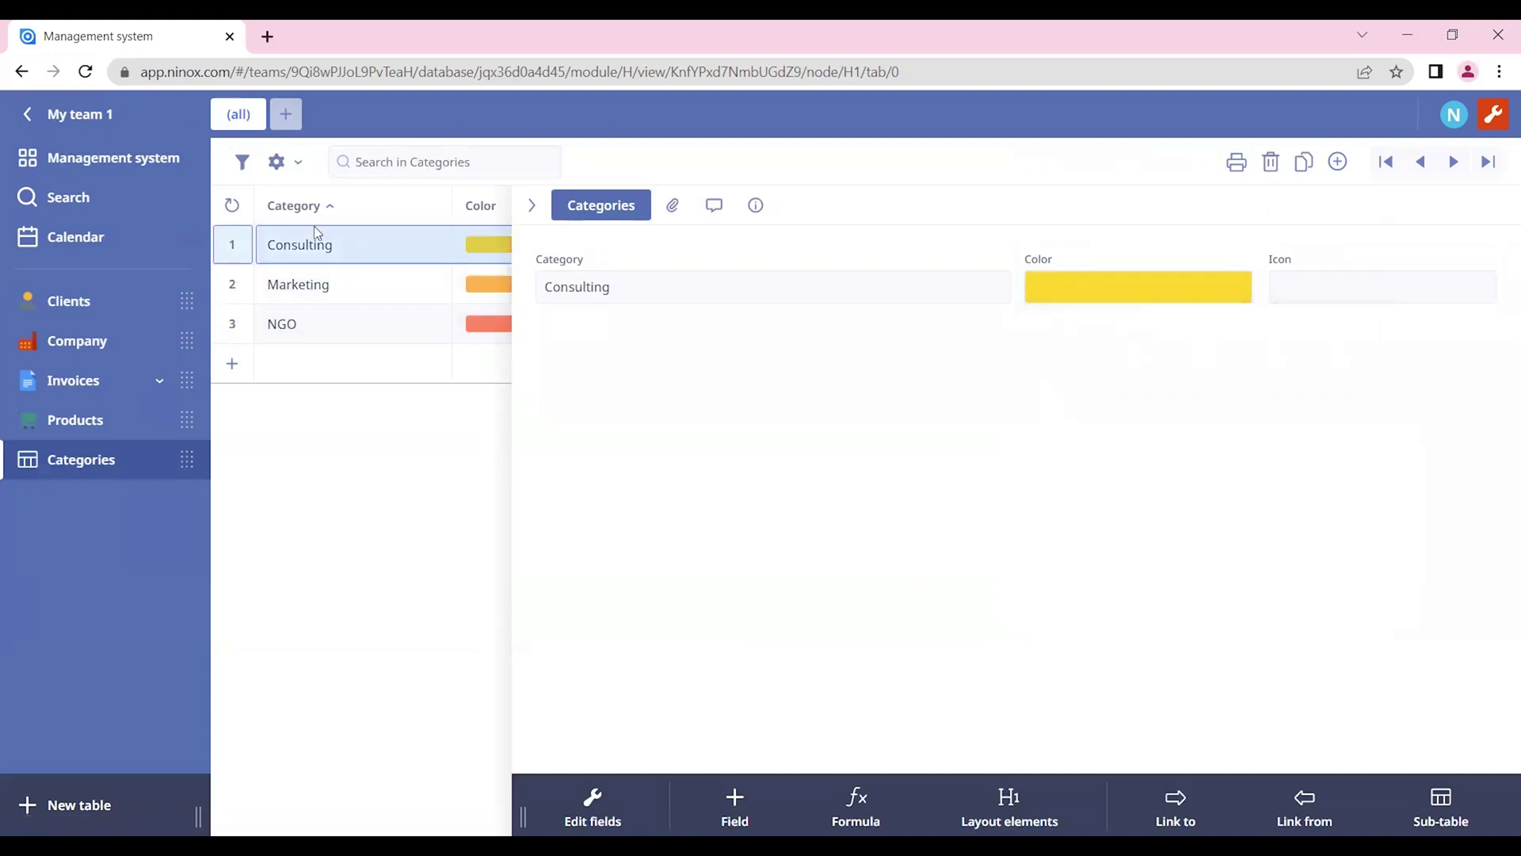
{"action": "left_click", "coordinate": [531, 205]}
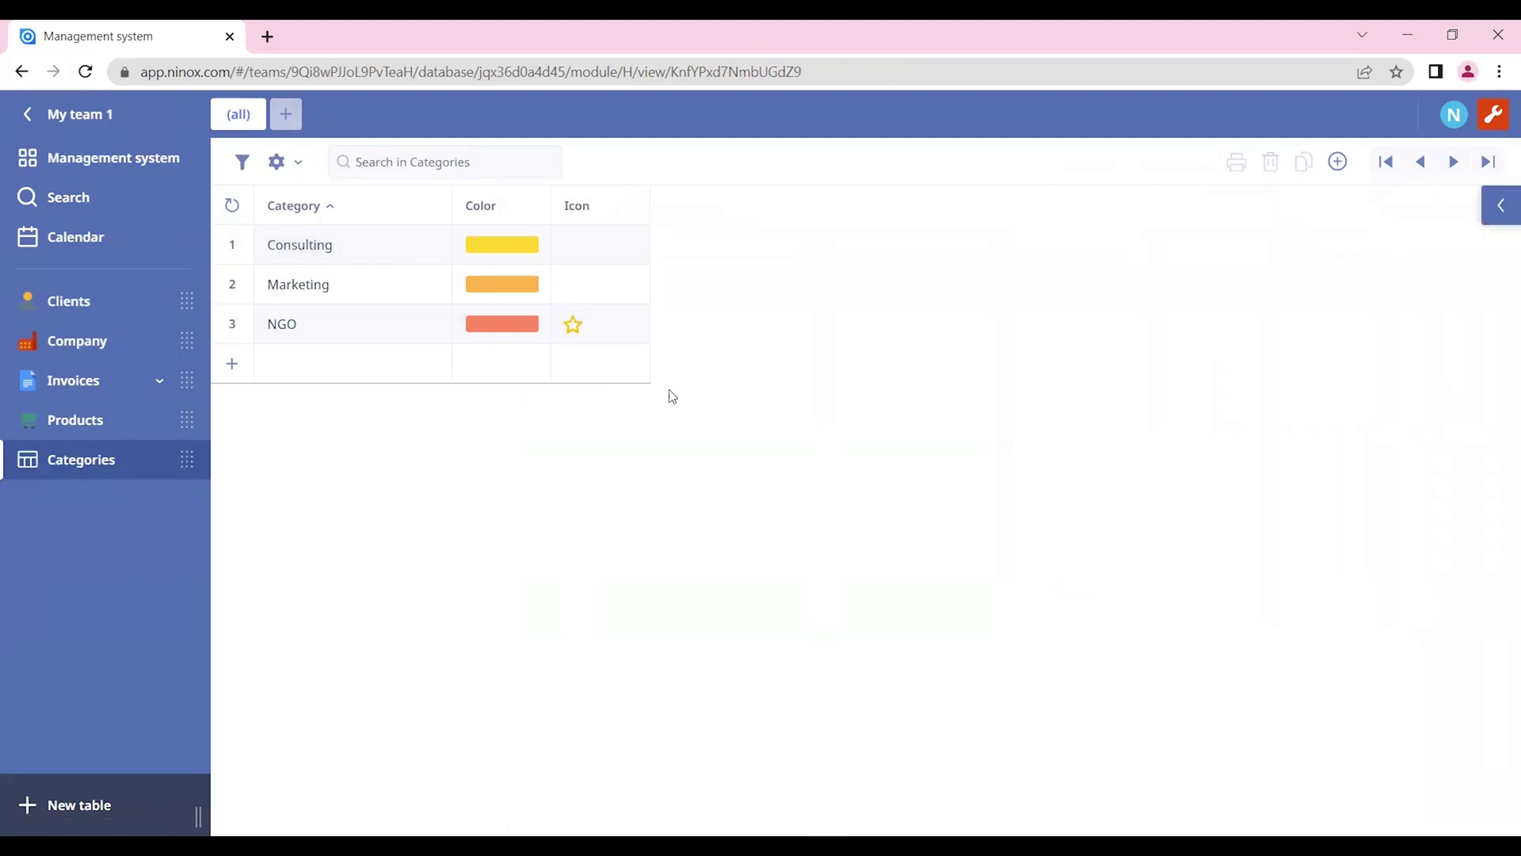
Step: Set the Company Choice (dynamic) field's Dynamic values formula to 'select Categories'
{"action": "left_click", "coordinate": [81, 339]}
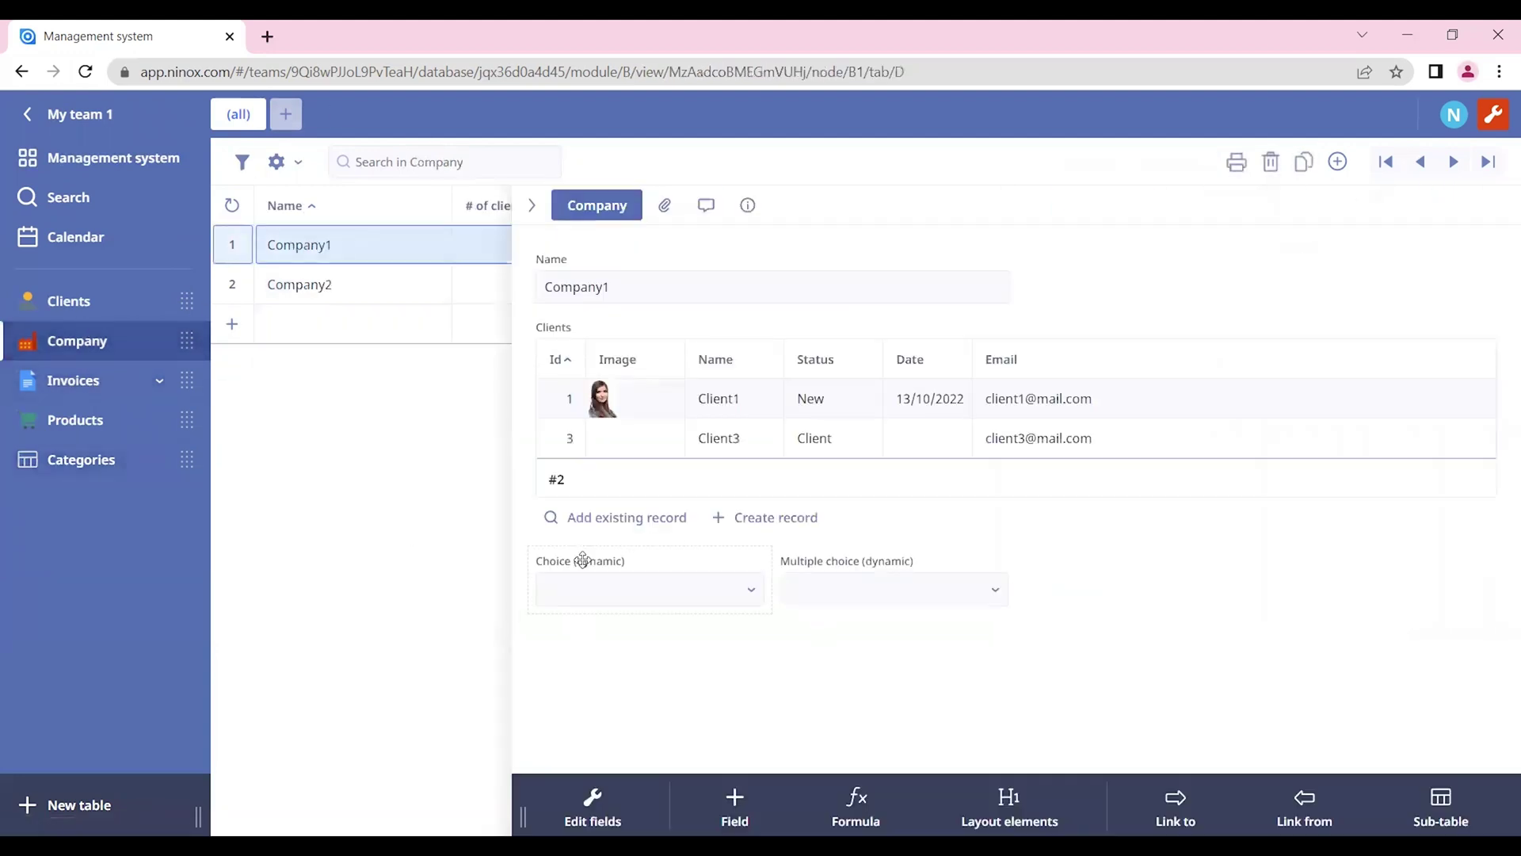
{"action": "left_click", "coordinate": [624, 557]}
{"action": "left_click", "coordinate": [659, 588]}
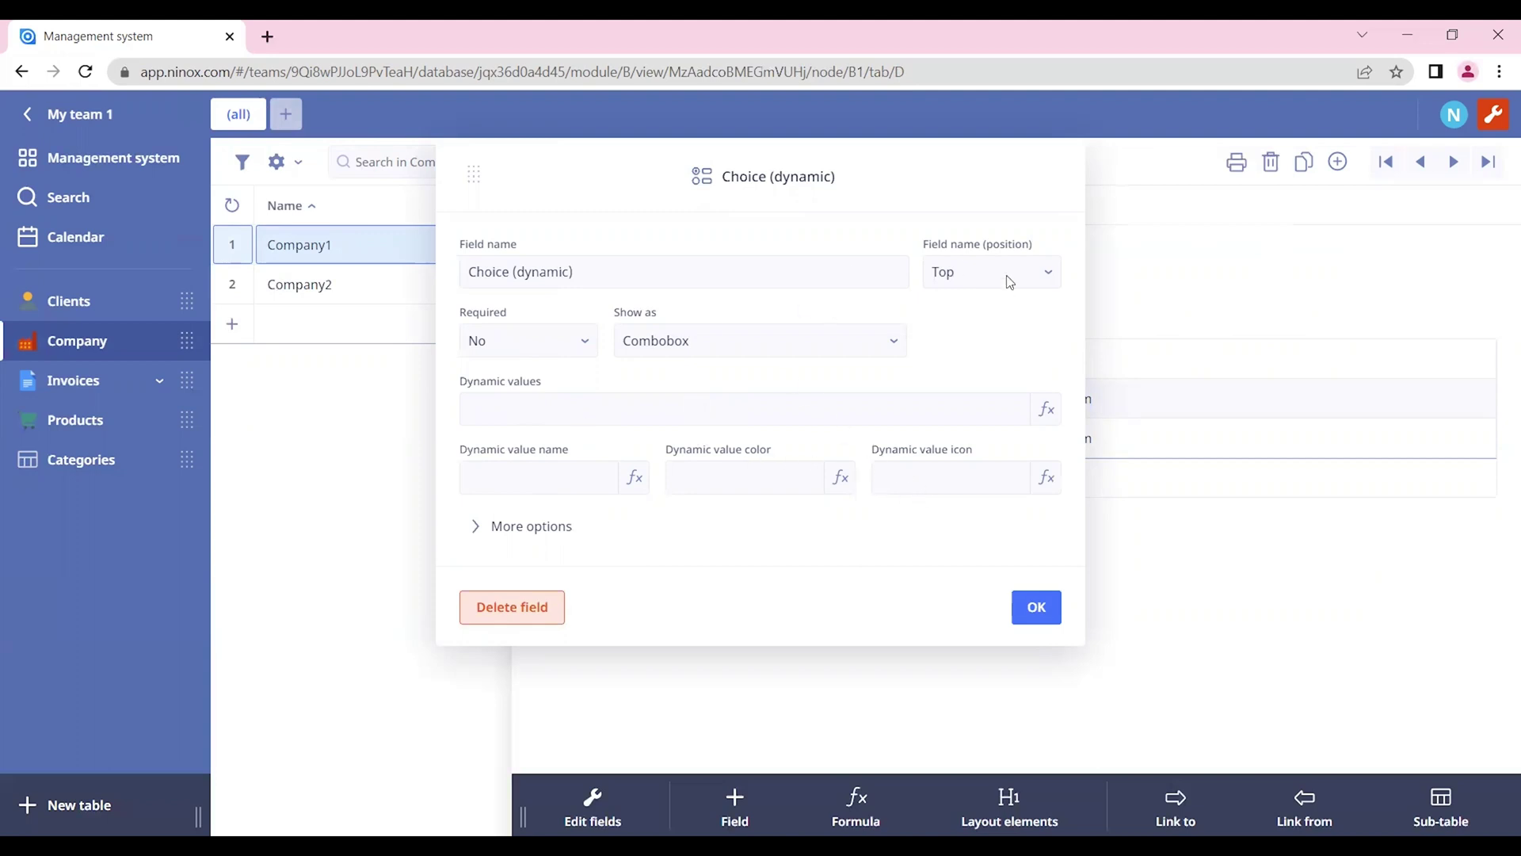
{"action": "left_click", "coordinate": [503, 412]}
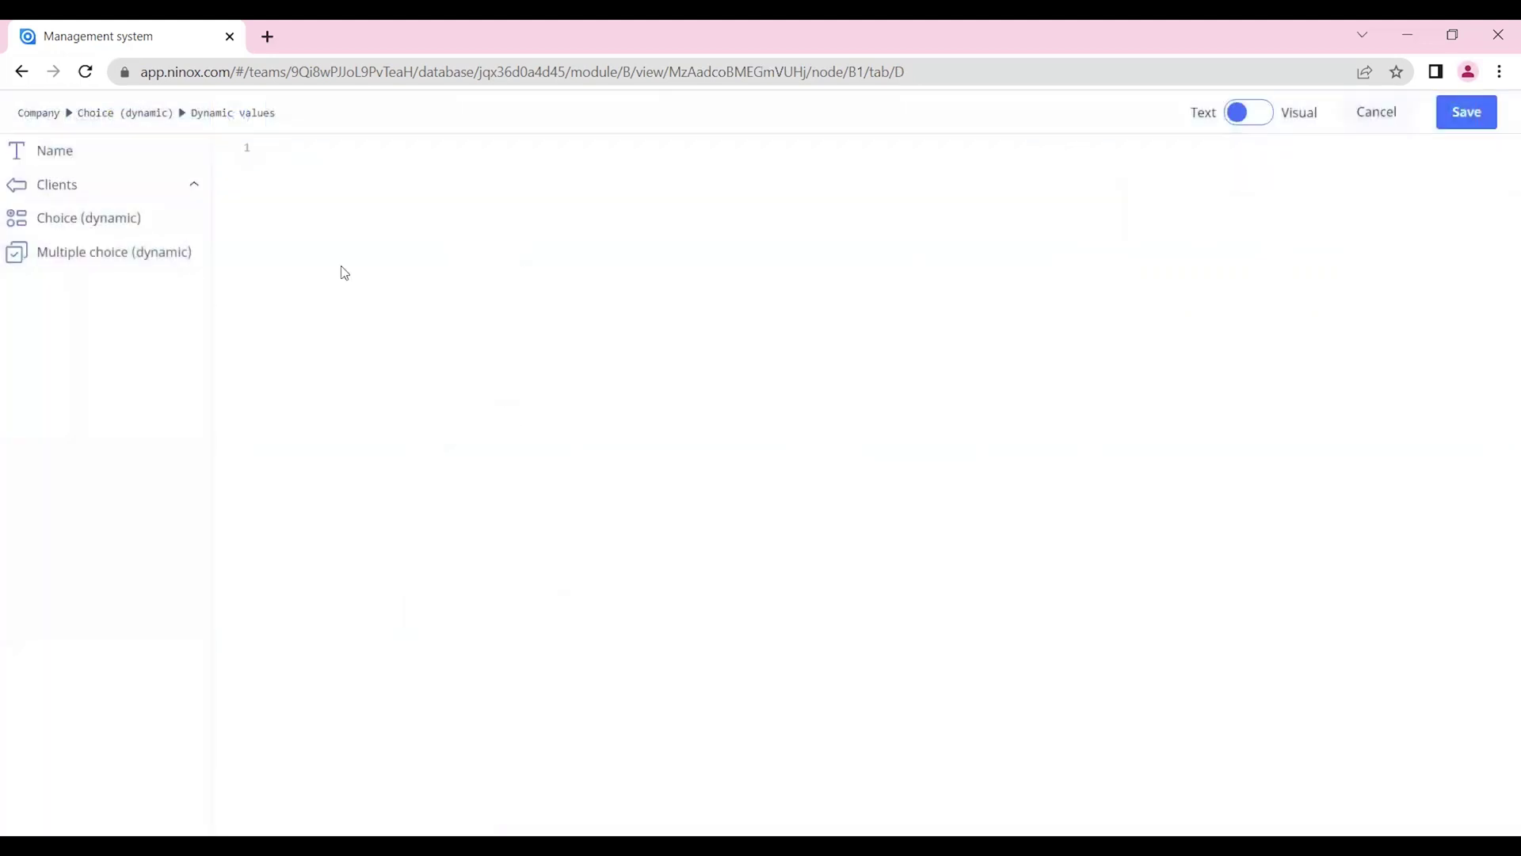
{"action": "type", "text": "s"}
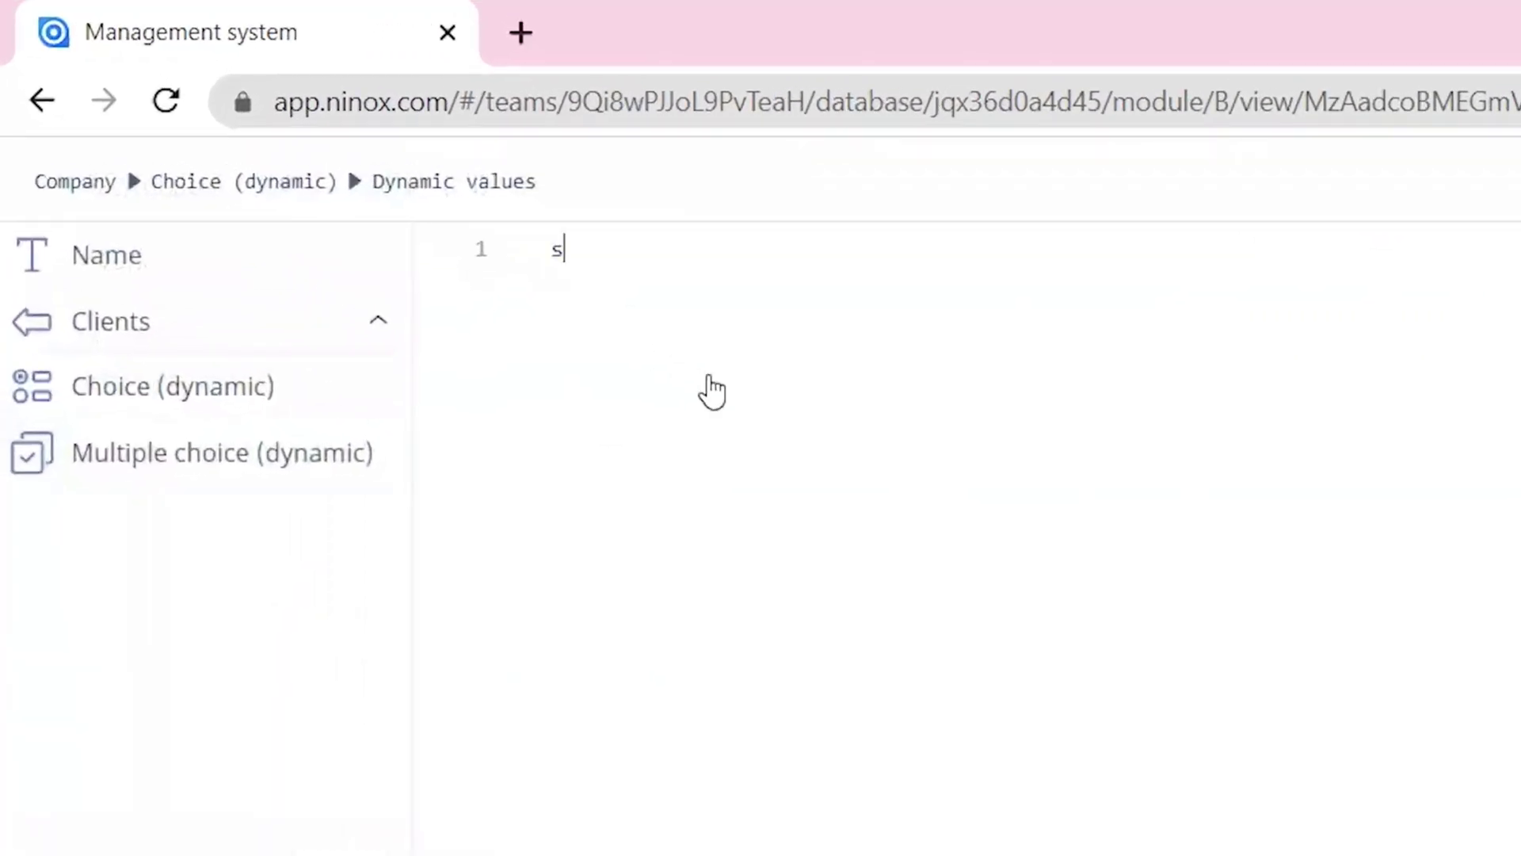
{"action": "type", "text": "elect"}
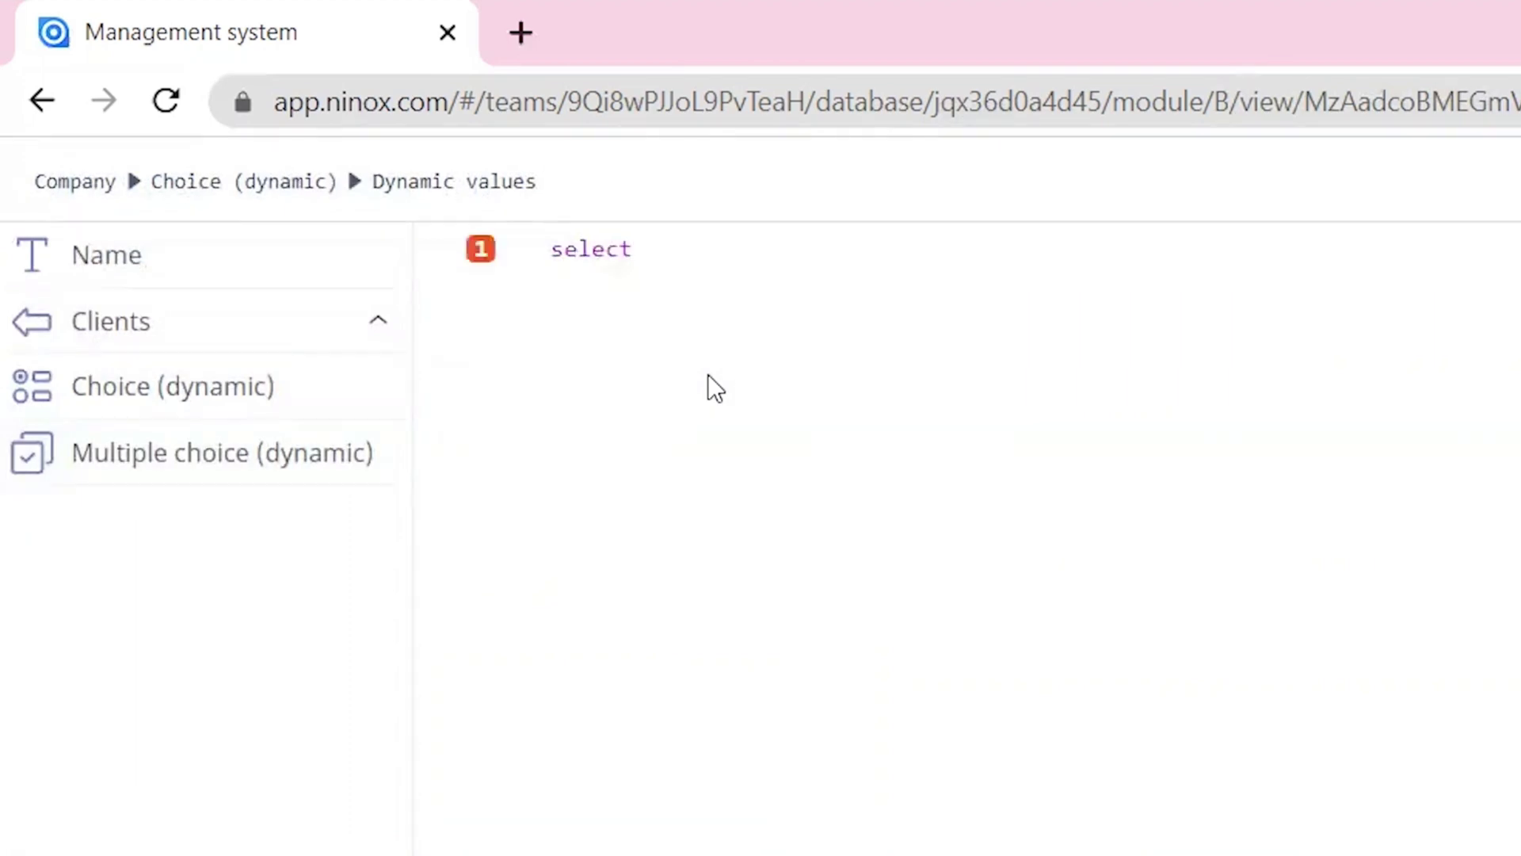
{"action": "type", "text": " Categ"}
{"action": "key", "text": "Return"}
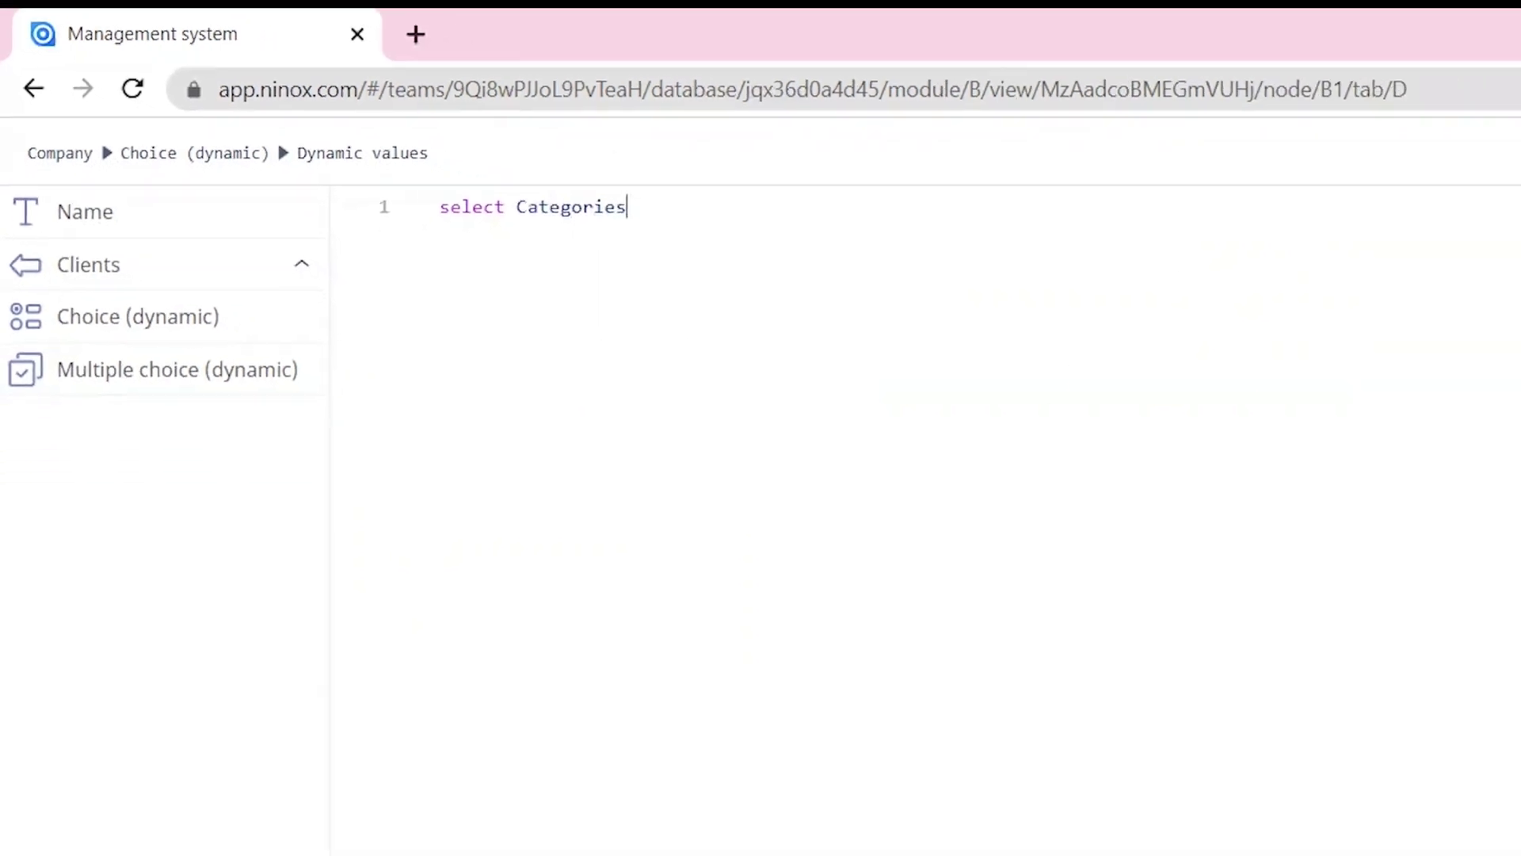
{"action": "left_click", "coordinate": [1474, 113]}
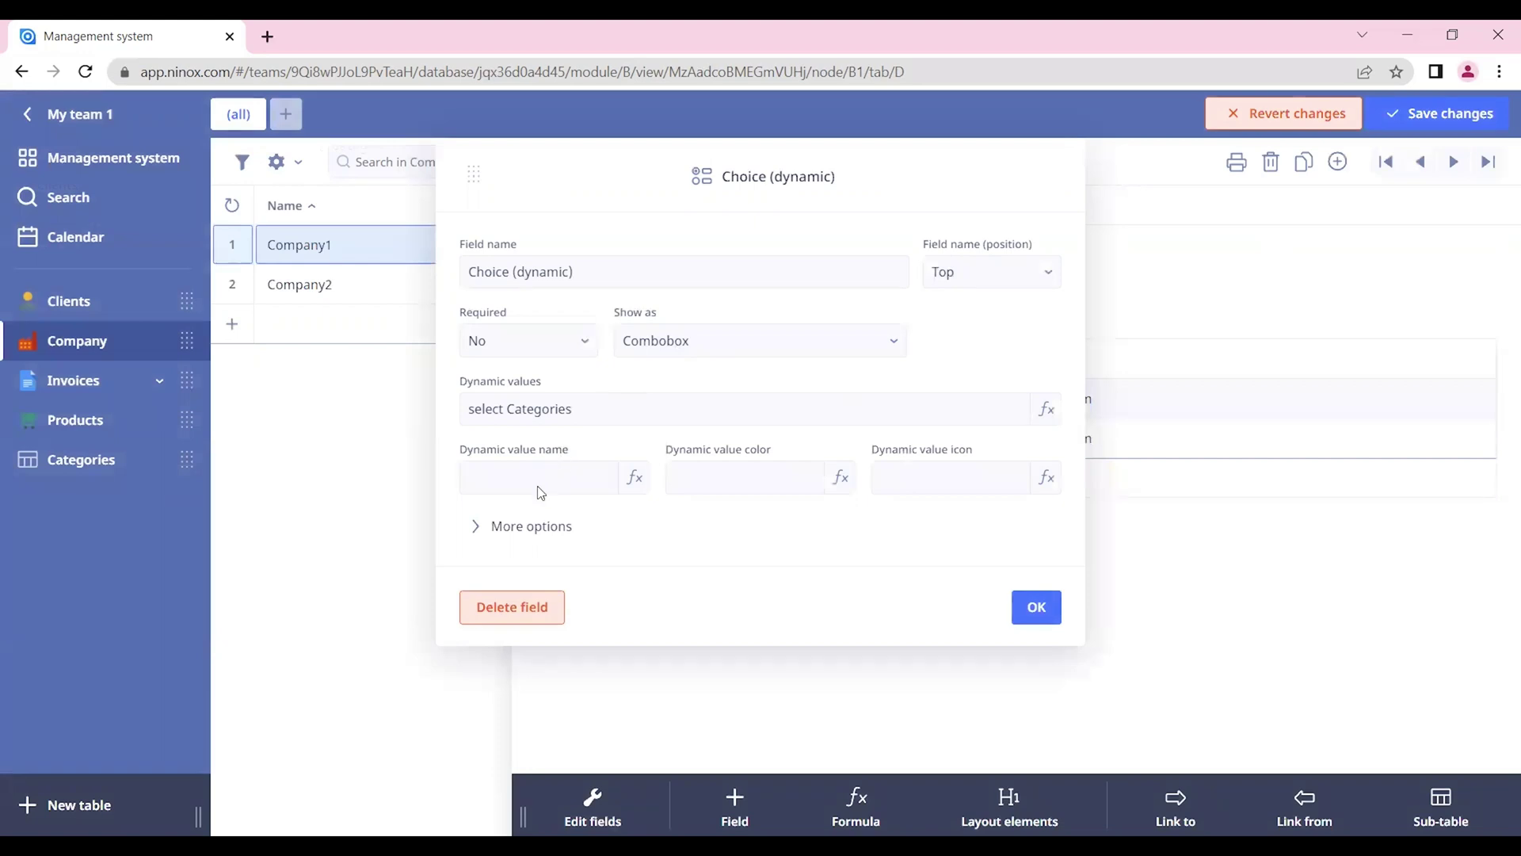
Step: Use Category as option name, Color as option colour and Icon as option icon, and confirm the field settings
{"action": "left_click", "coordinate": [536, 488]}
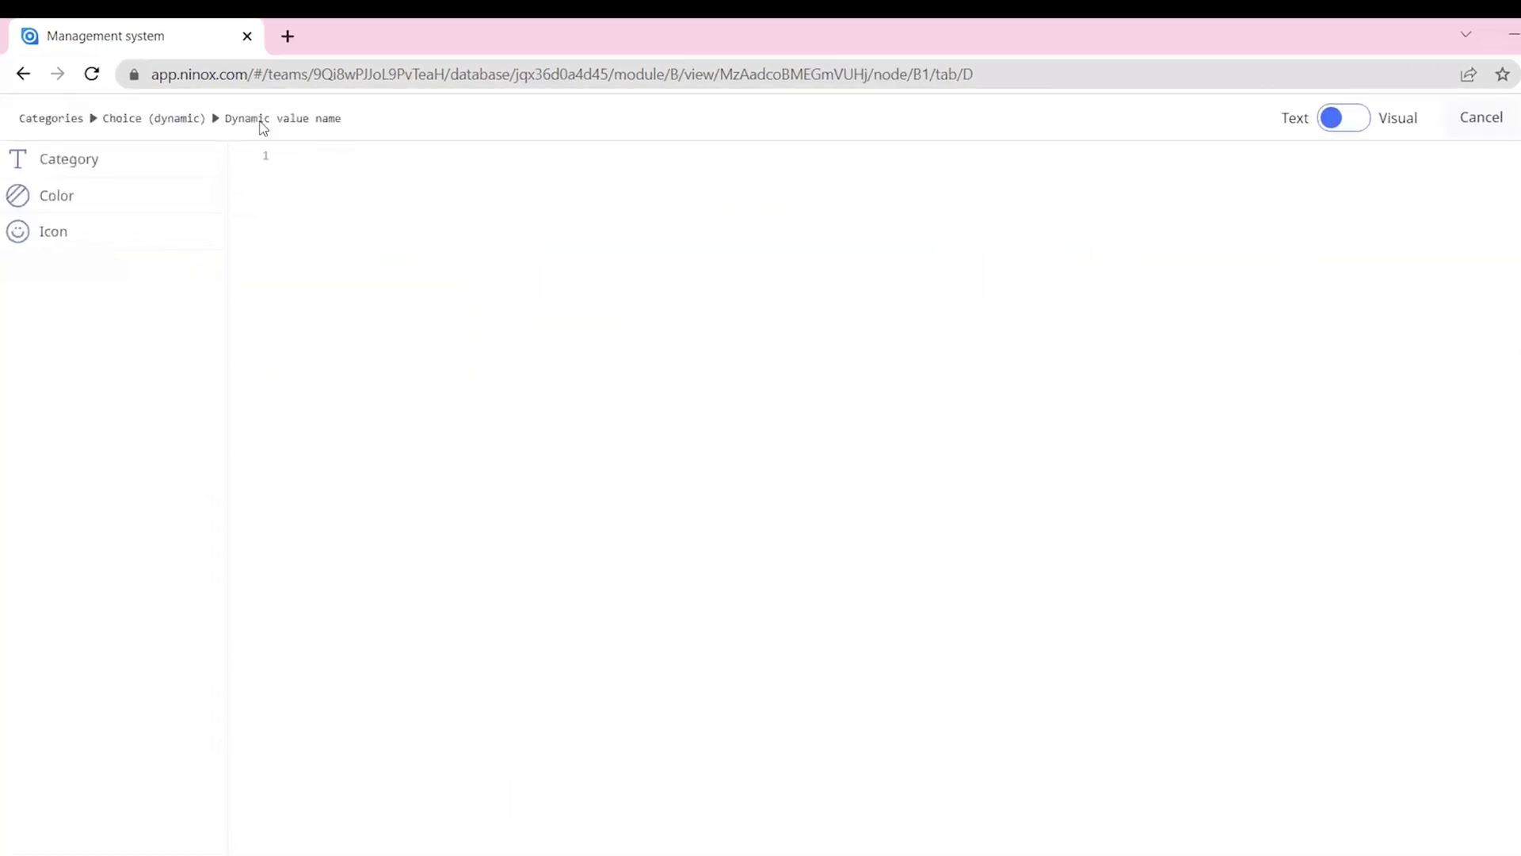
{"action": "left_click", "coordinate": [131, 157]}
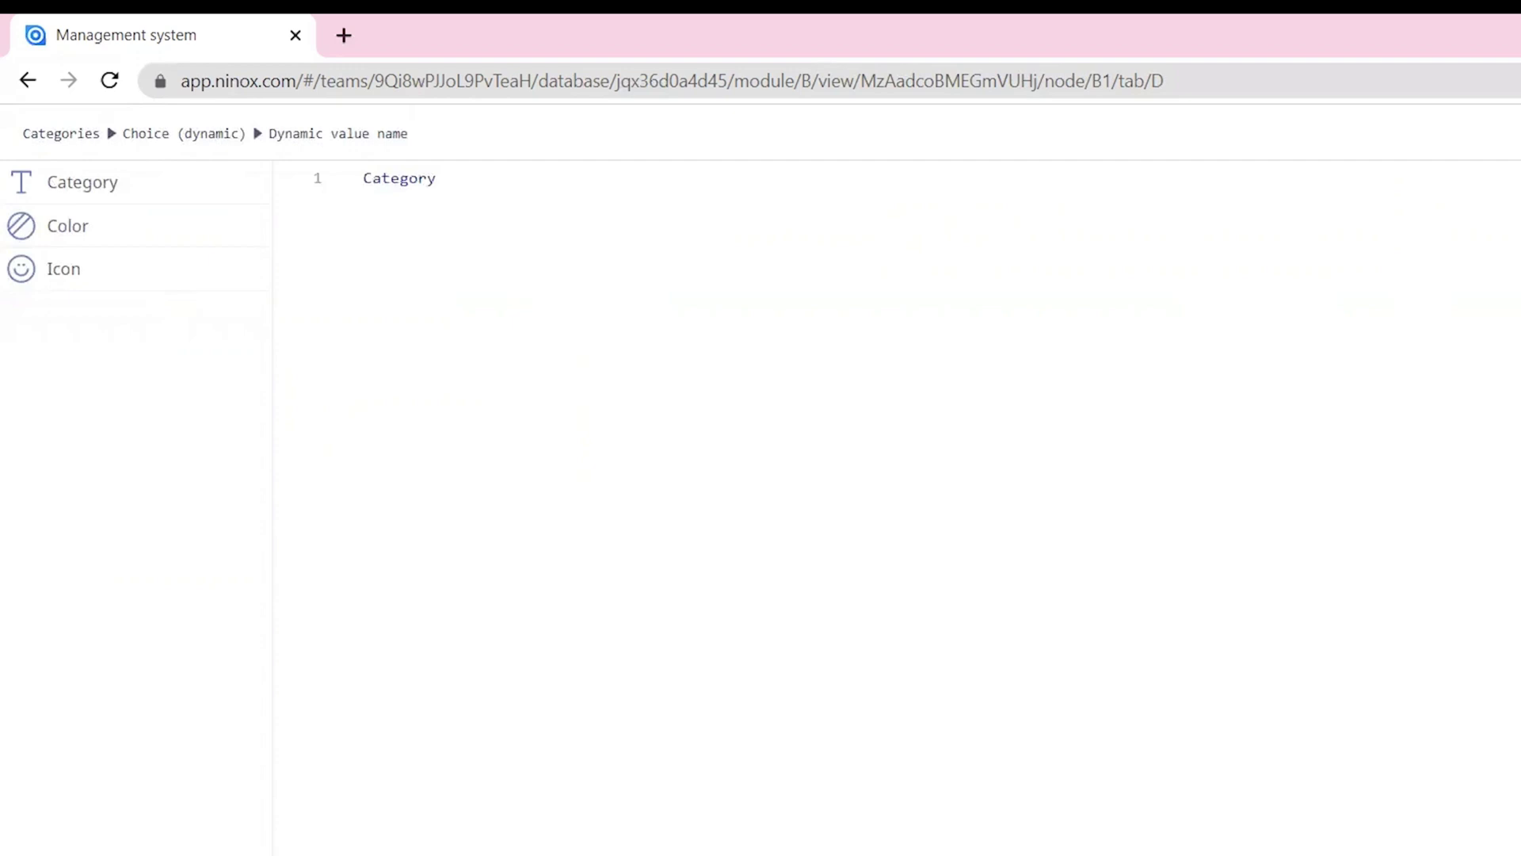
{"action": "left_click", "coordinate": [1474, 114]}
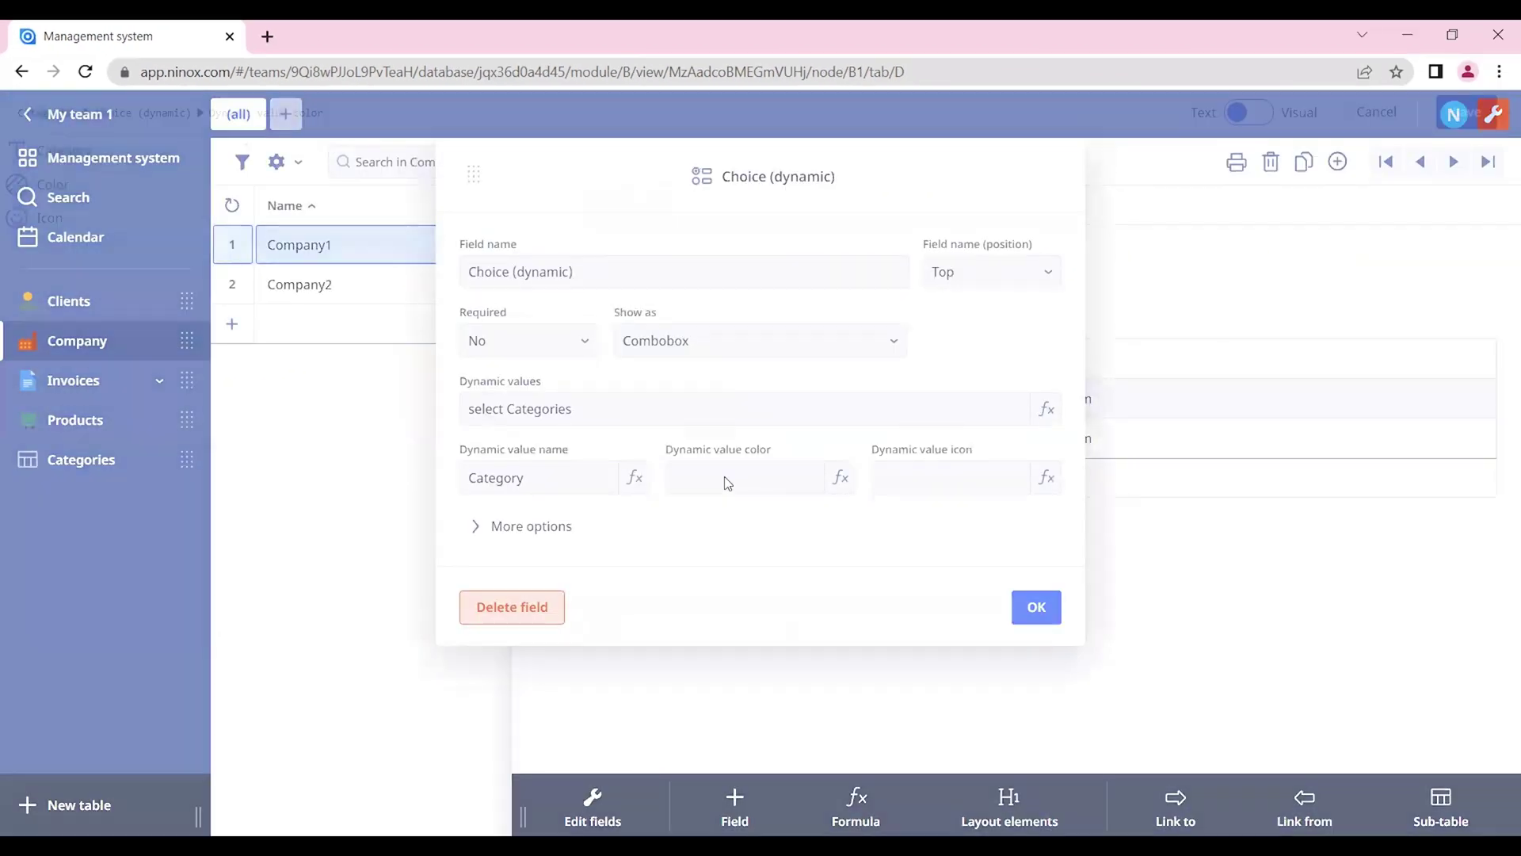
{"action": "left_click", "coordinate": [727, 482]}
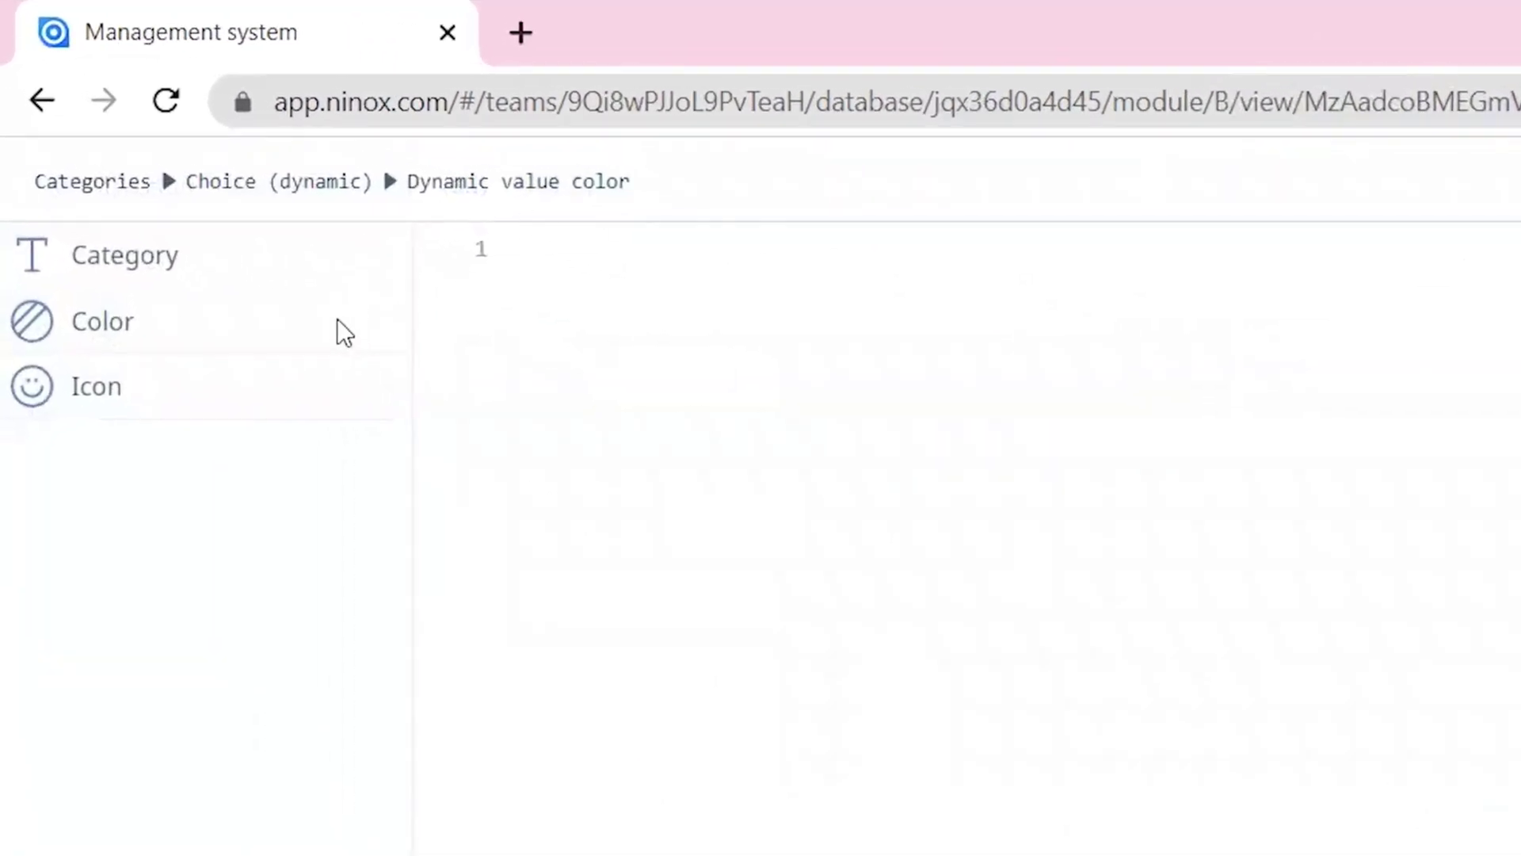
{"action": "left_click", "coordinate": [339, 324]}
{"action": "left_click", "coordinate": [1469, 116]}
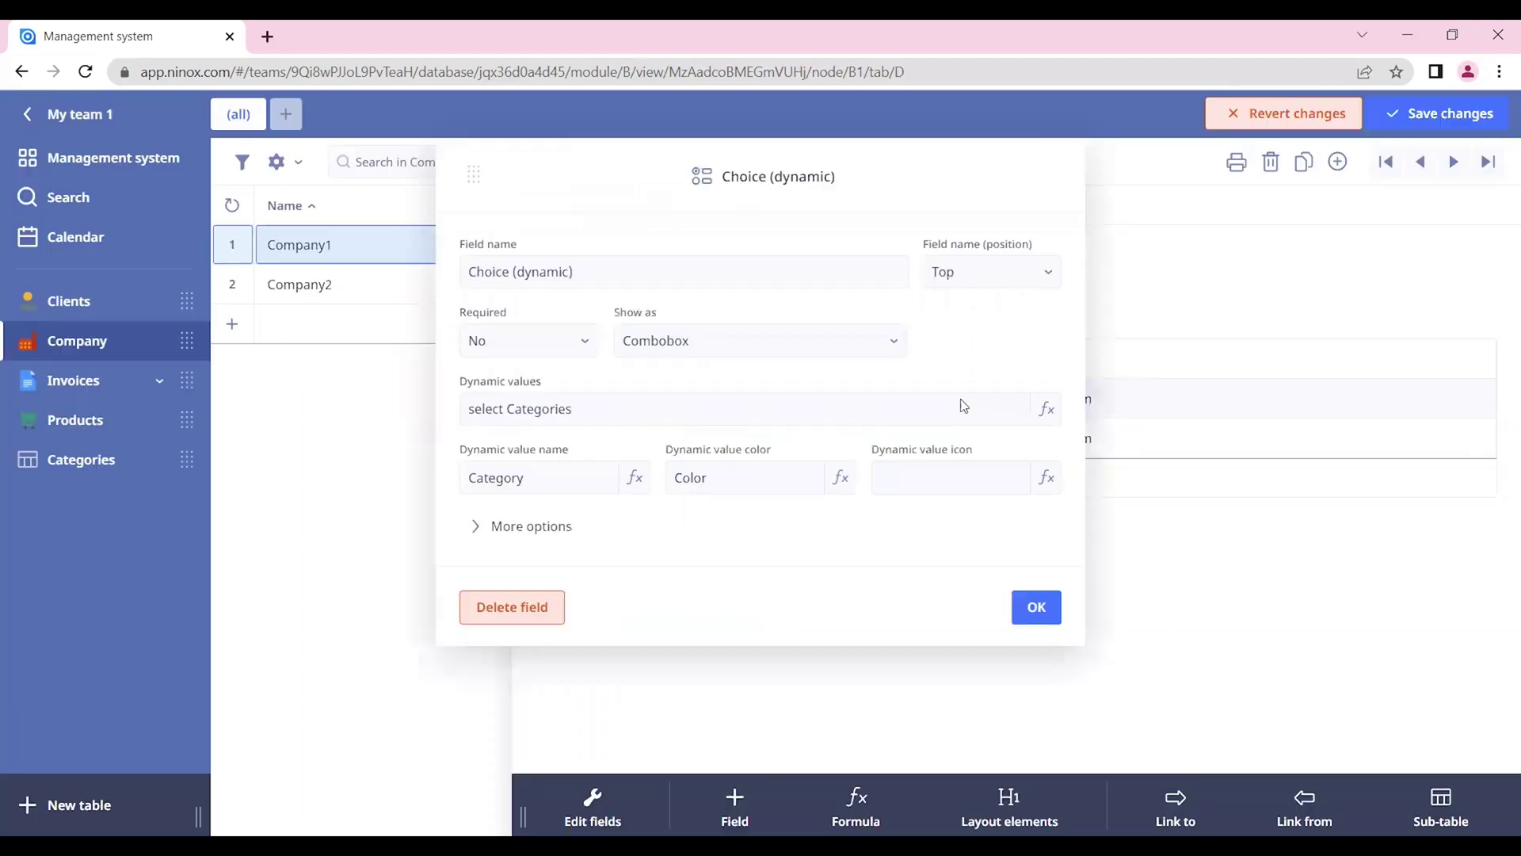
{"action": "left_click", "coordinate": [924, 479]}
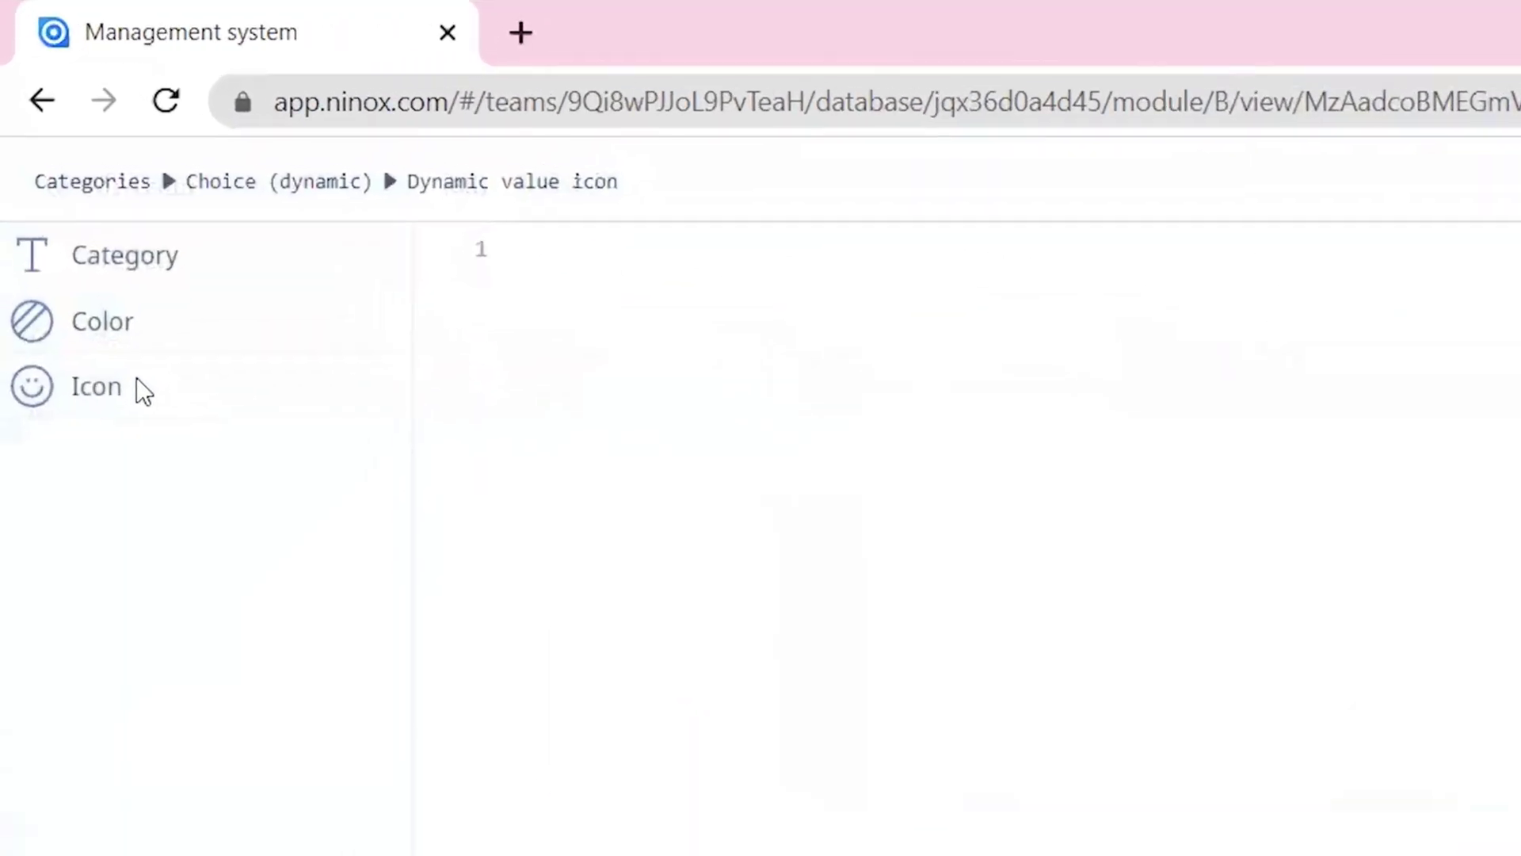
{"action": "left_click", "coordinate": [73, 216]}
{"action": "left_click", "coordinate": [1469, 116]}
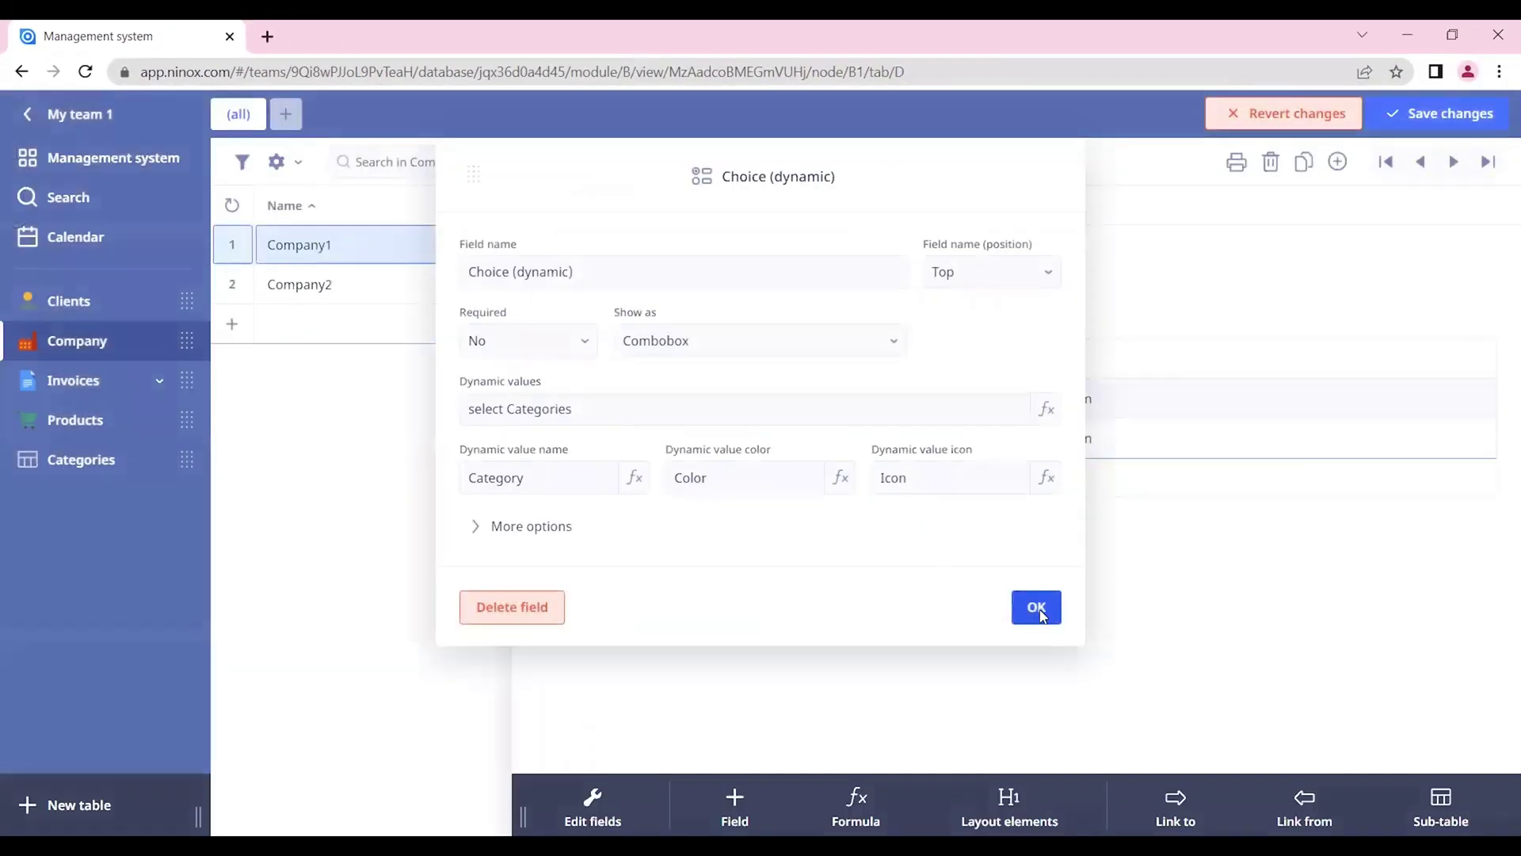
{"action": "left_click", "coordinate": [1036, 608]}
Step: Save the form and verify Choice (dynamic) lists coloured Consulting, Marketing and NGO options
{"action": "left_click", "coordinate": [1473, 114]}
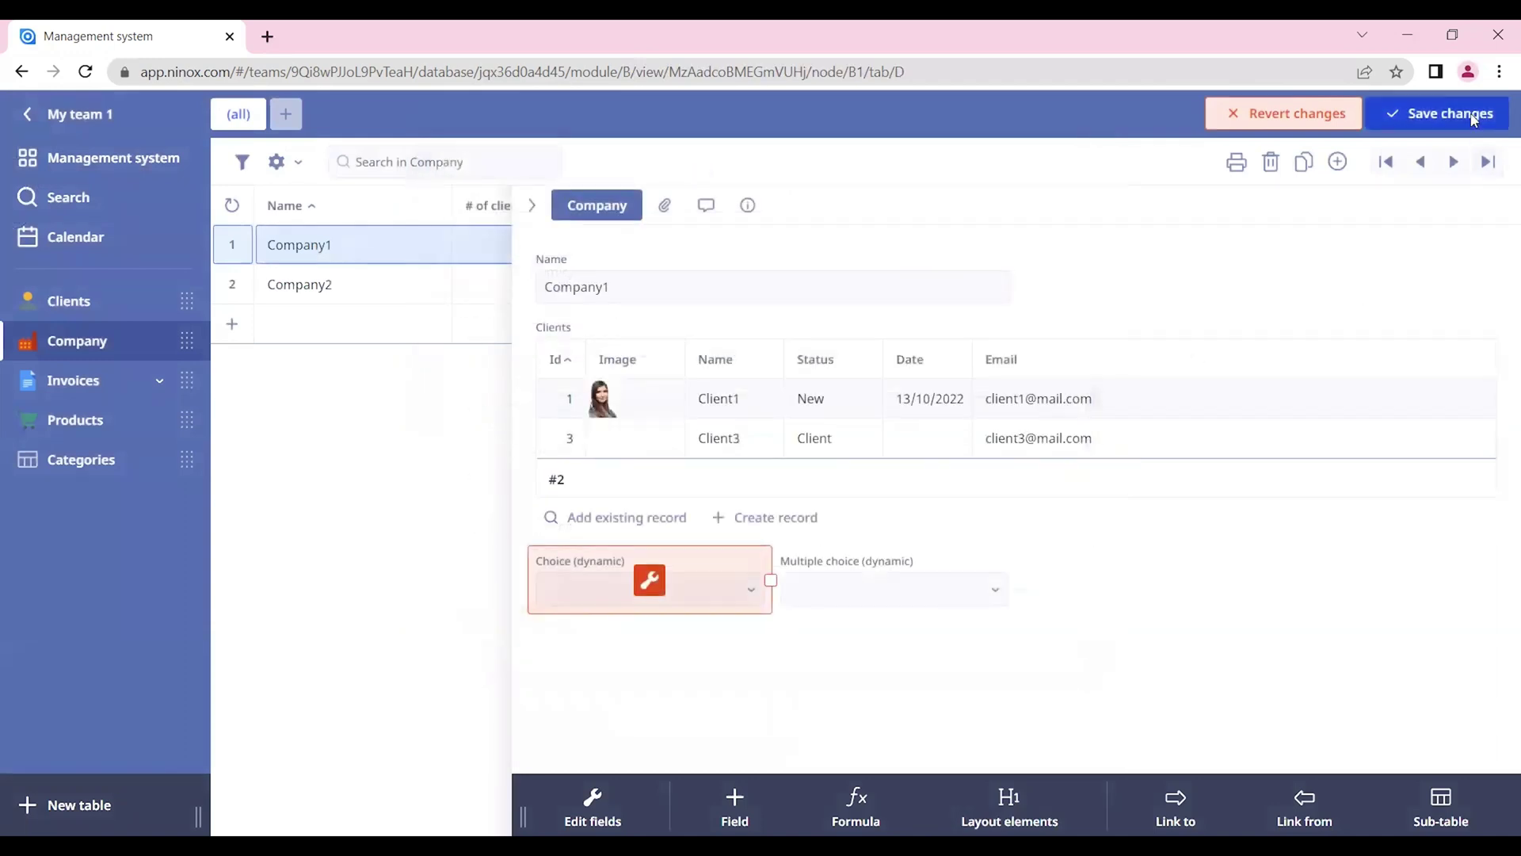
{"action": "left_click", "coordinate": [705, 596]}
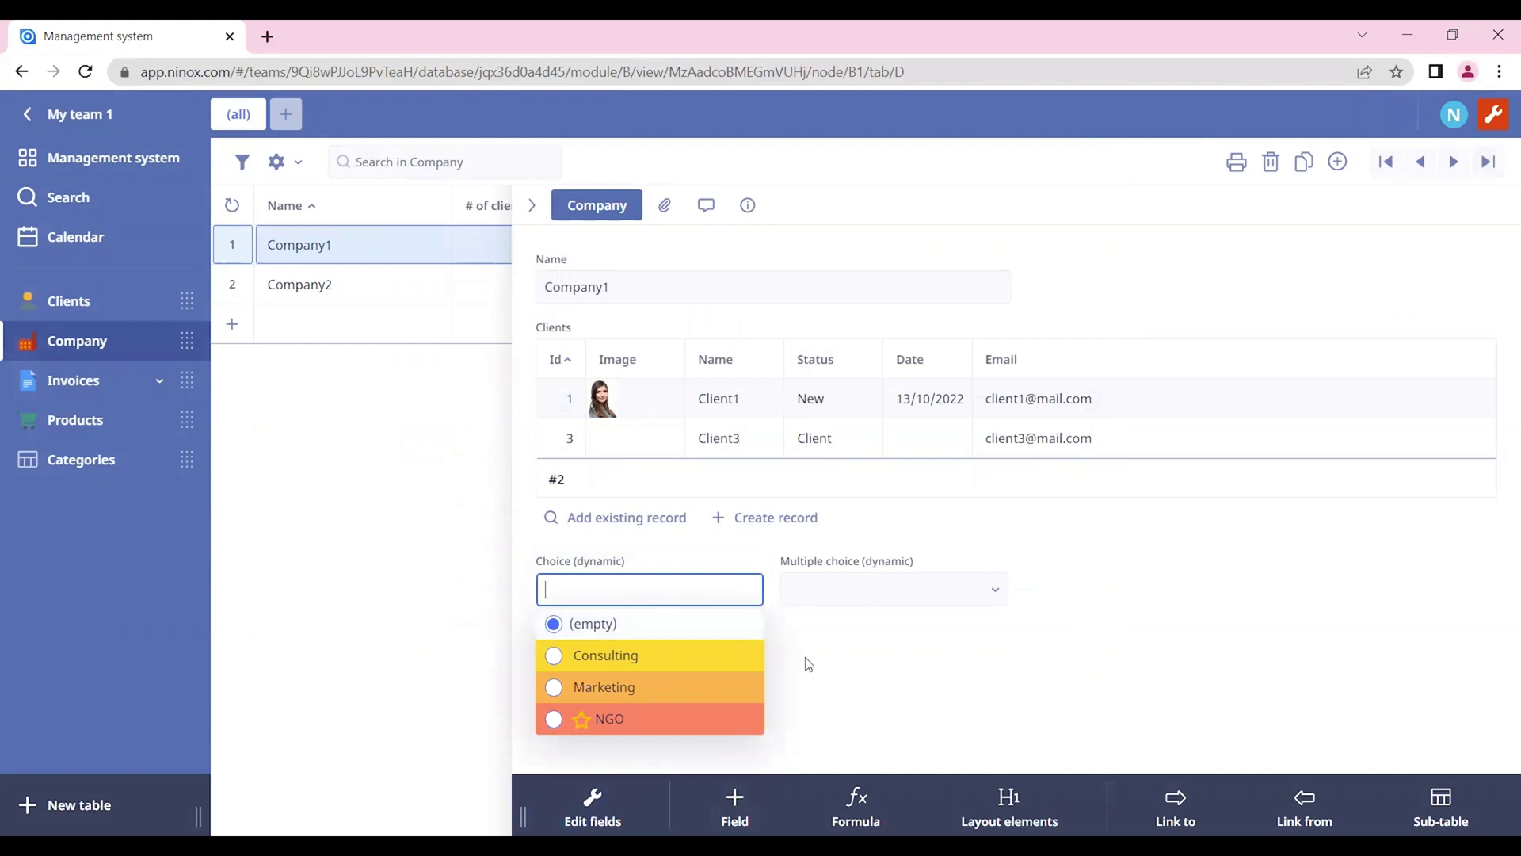
{"action": "left_click", "coordinate": [613, 557]}
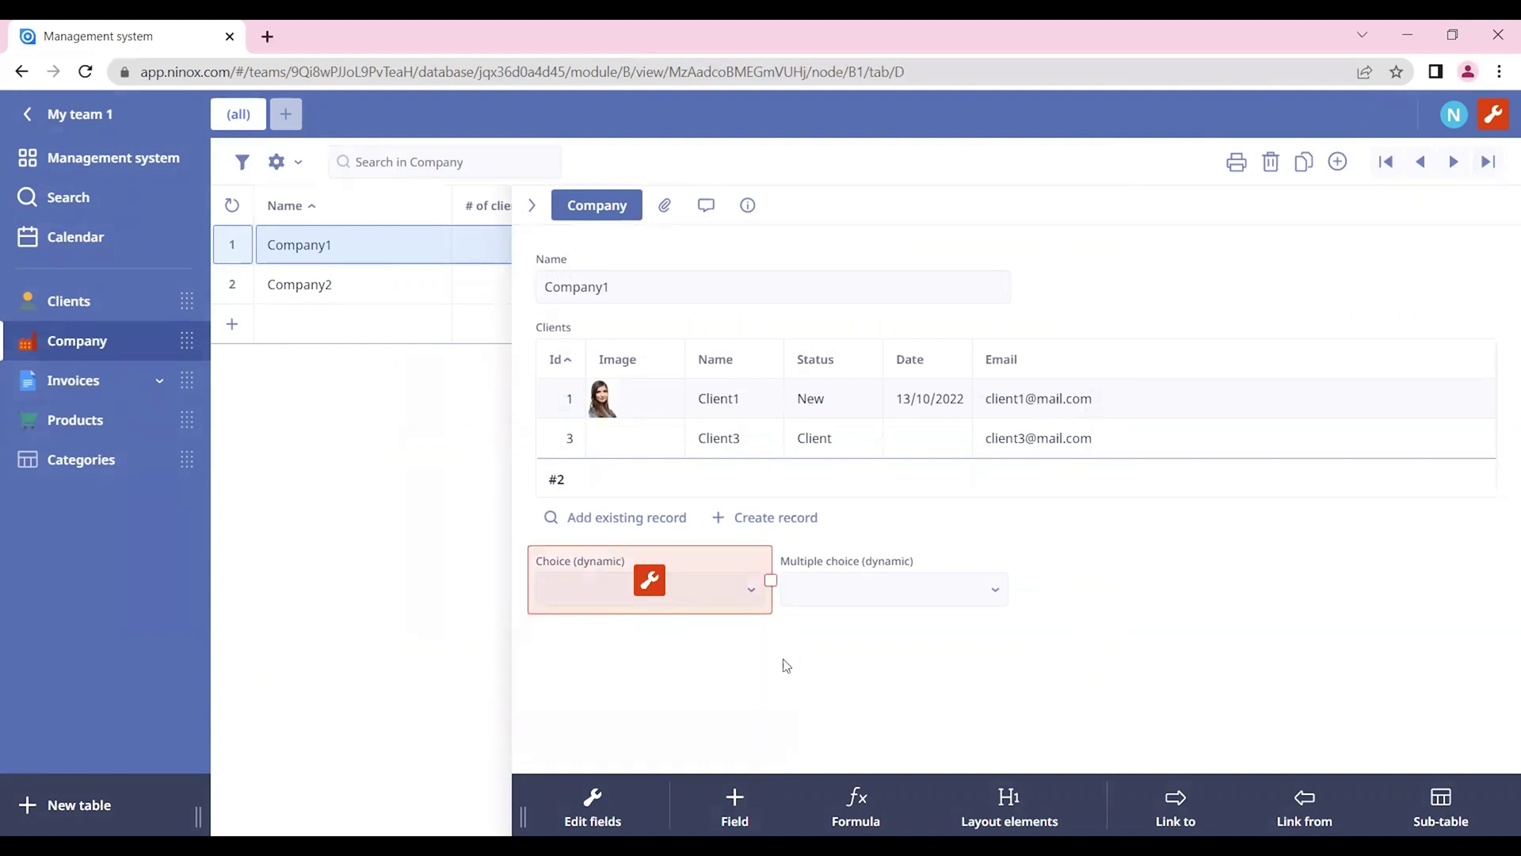
{"action": "left_click", "coordinate": [743, 589]}
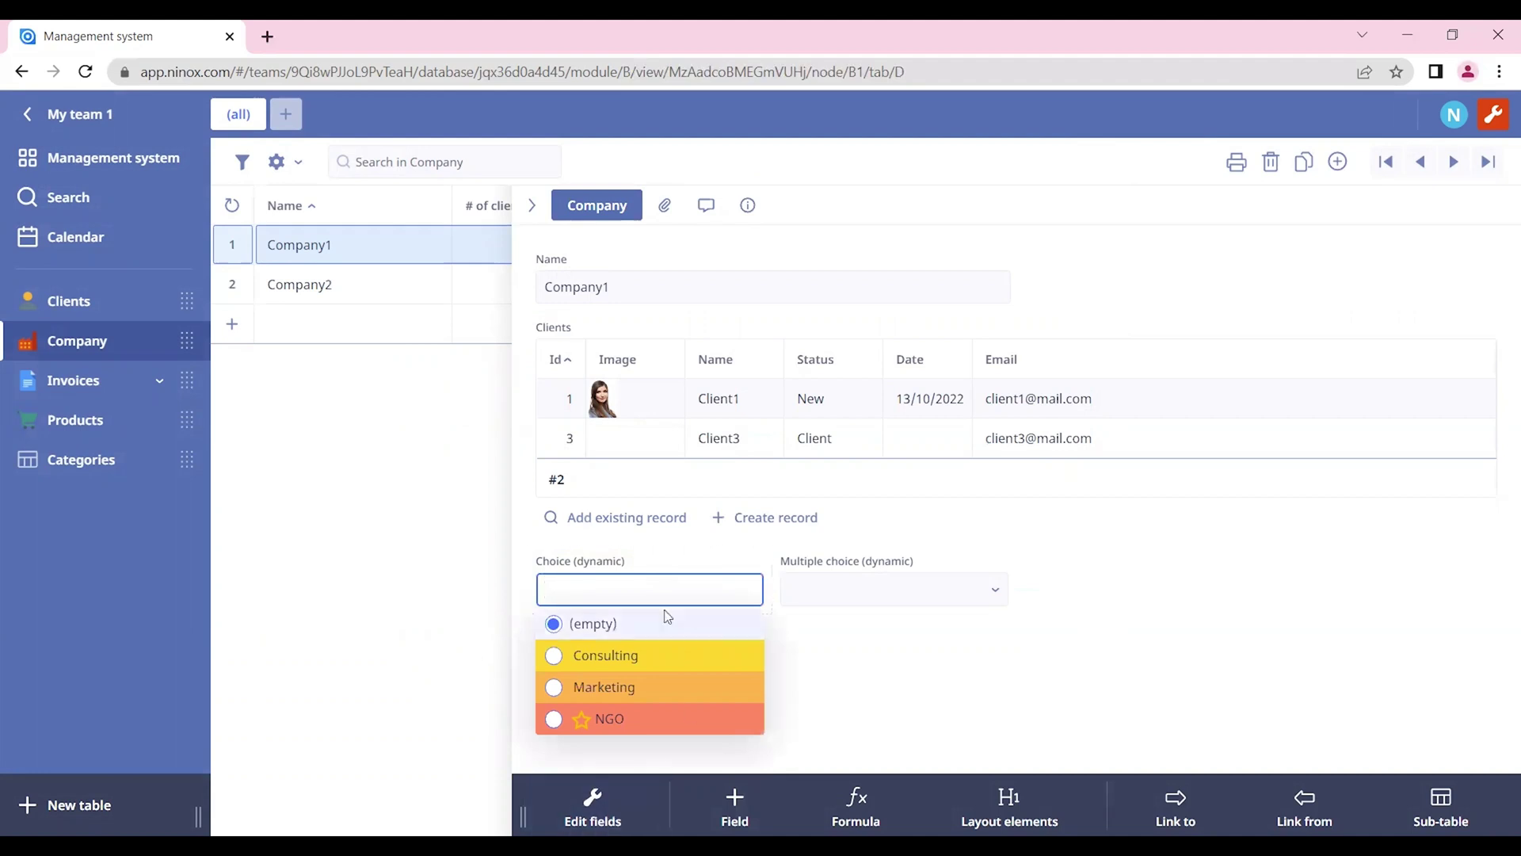
{"action": "left_click", "coordinate": [628, 558]}
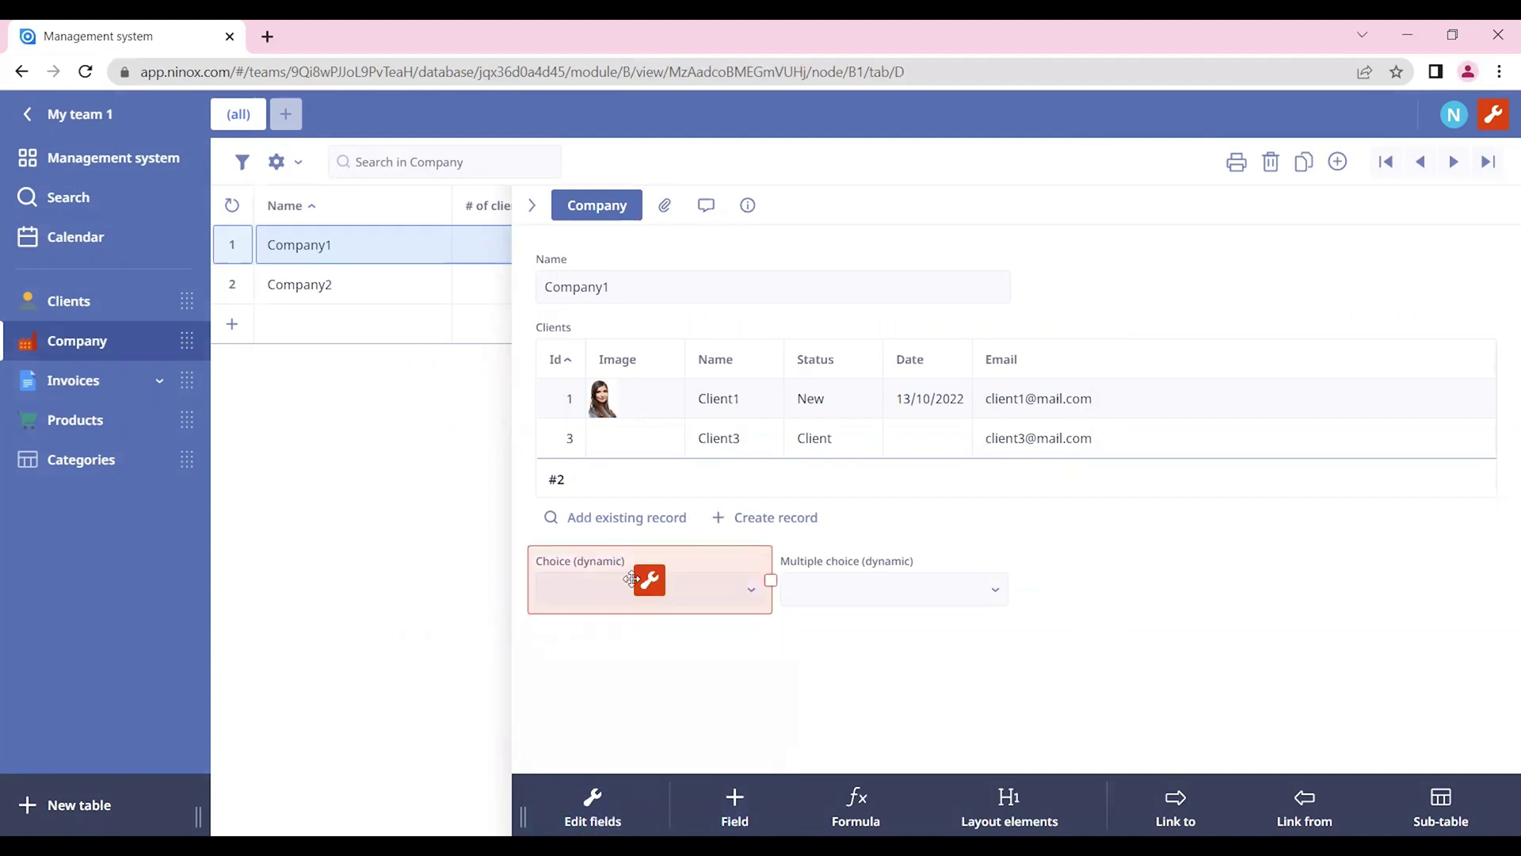
Step: Change the Dynamic values formula to '(select Categories) order by Category' and save the form
{"action": "left_click", "coordinate": [648, 580]}
{"action": "left_click", "coordinate": [623, 417]}
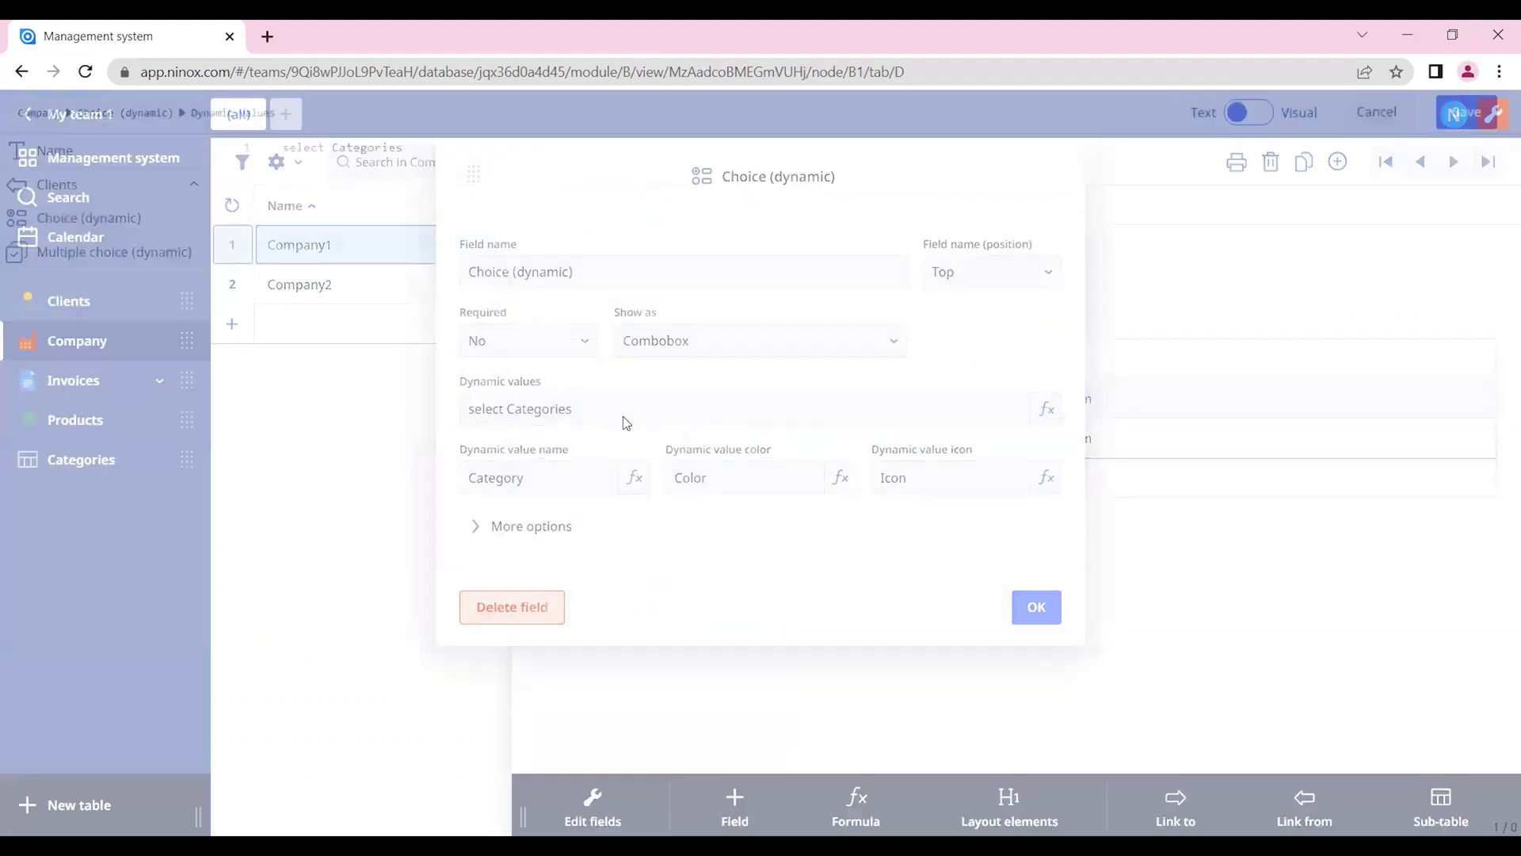
{"action": "type", "text": "ord"}
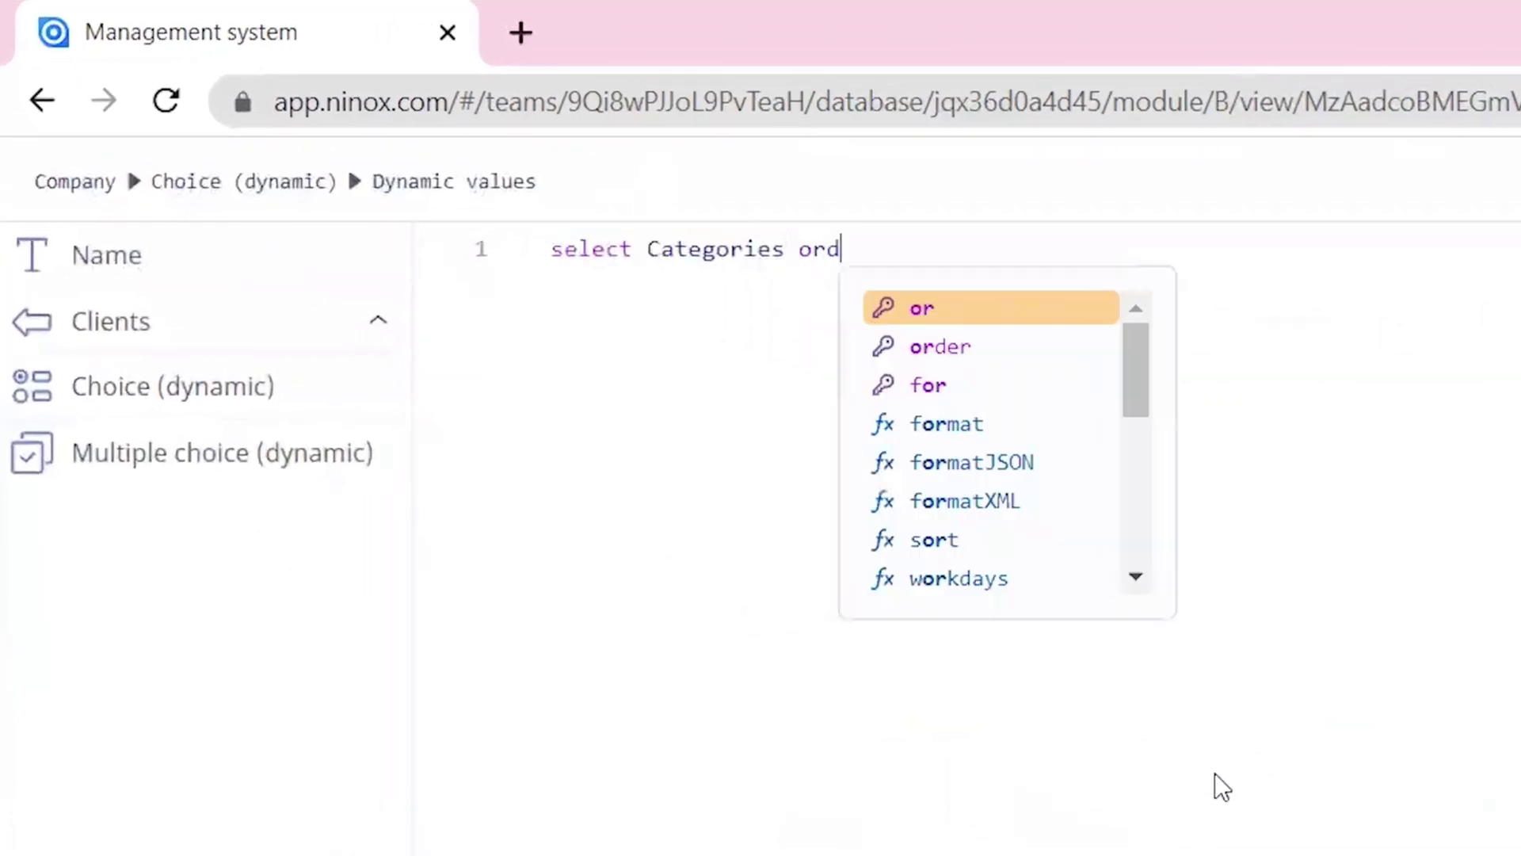
{"action": "type", "text": "er Cat"}
{"action": "left_click", "coordinate": [1145, 313]}
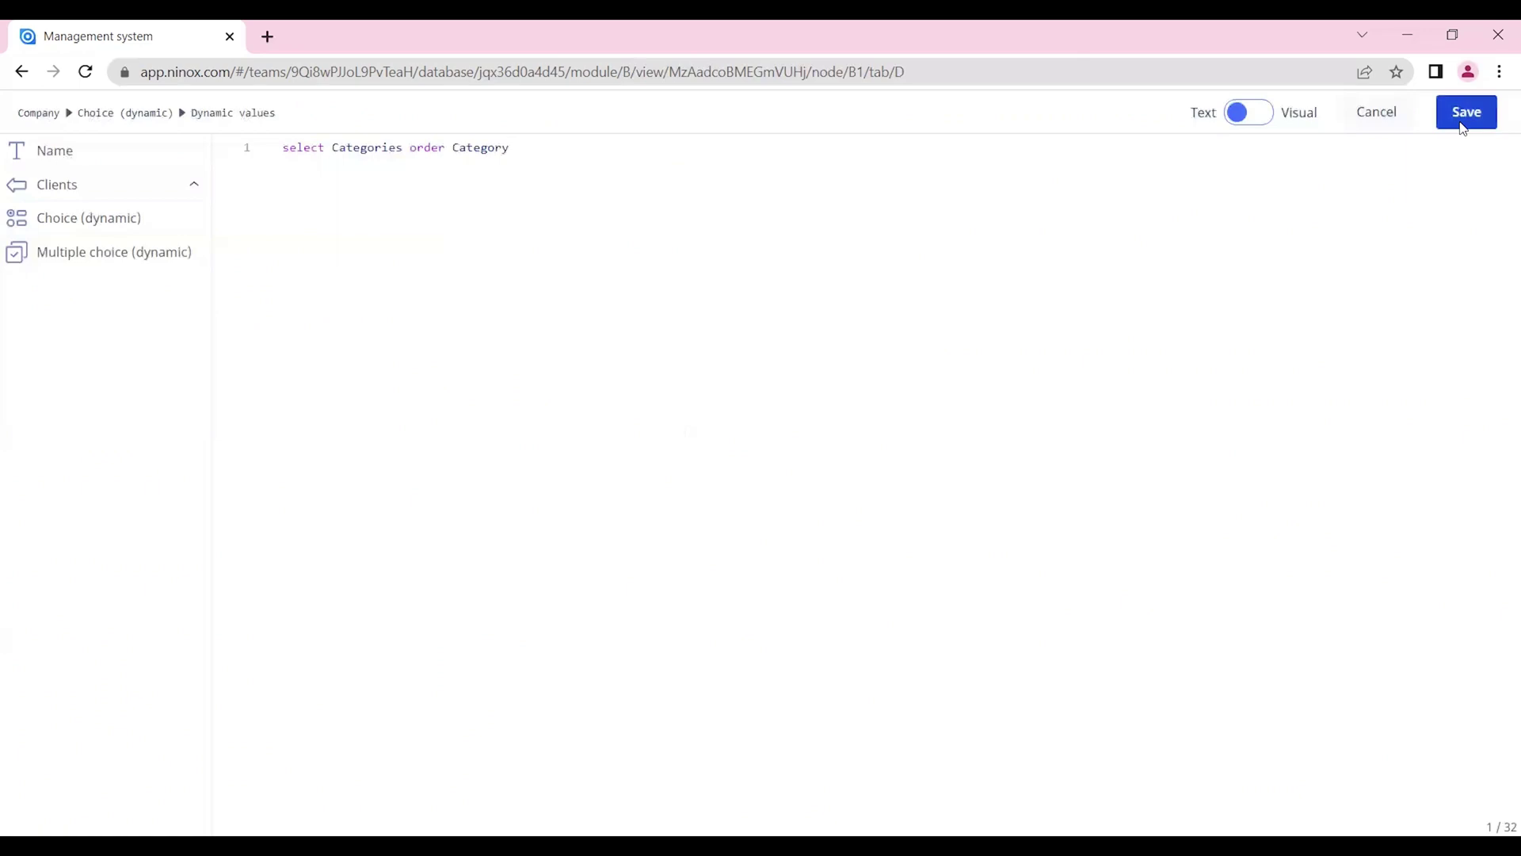
{"action": "left_click", "coordinate": [1468, 111]}
{"action": "left_click", "coordinate": [1038, 608]}
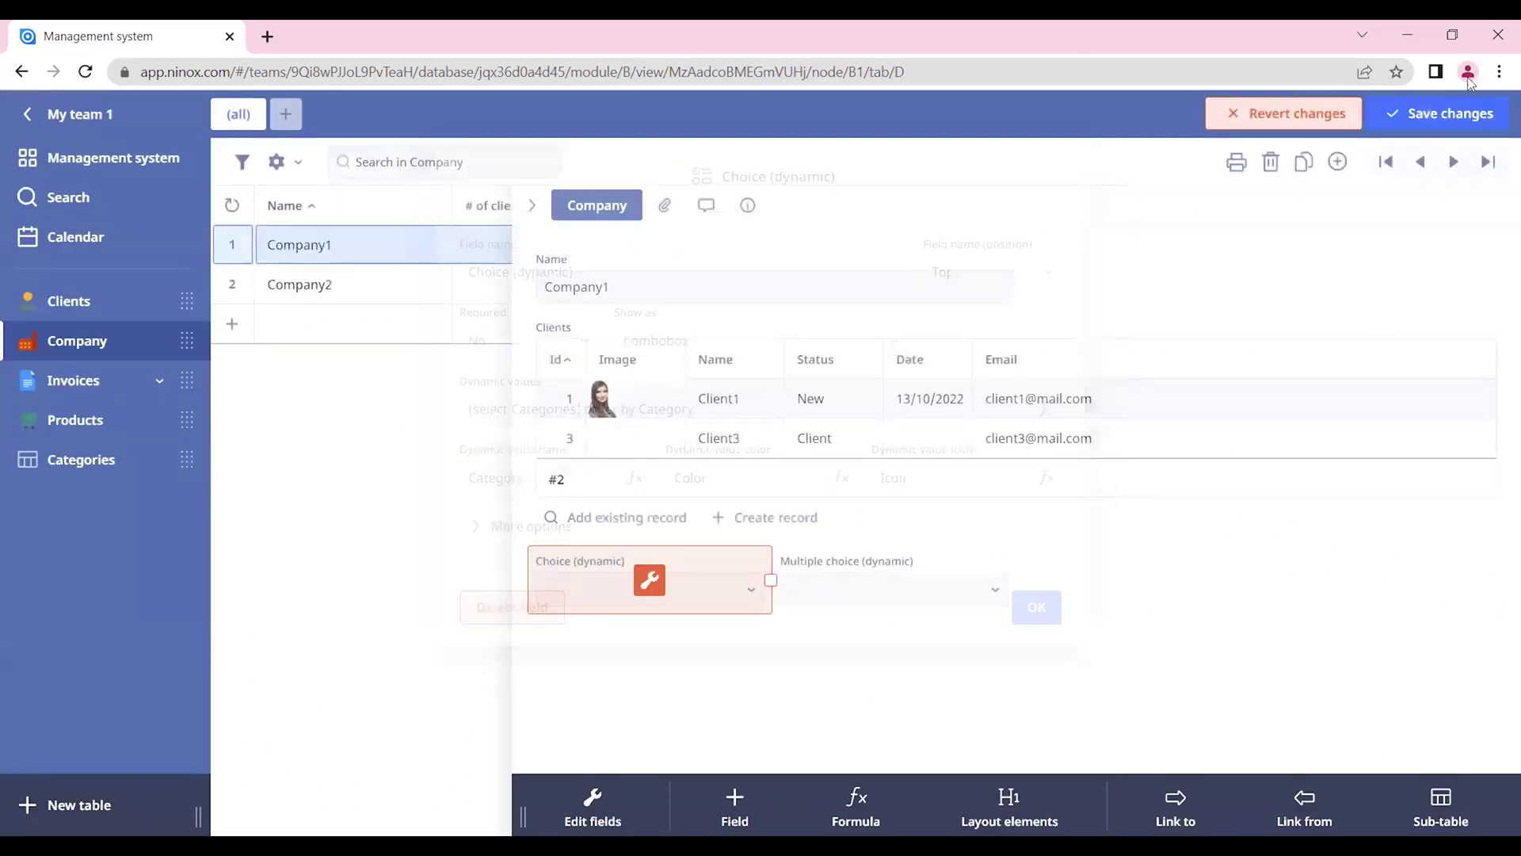
{"action": "left_click", "coordinate": [1451, 114]}
Step: Check the options now appear alphabetically and review the formula without changing it
{"action": "left_click", "coordinate": [649, 589]}
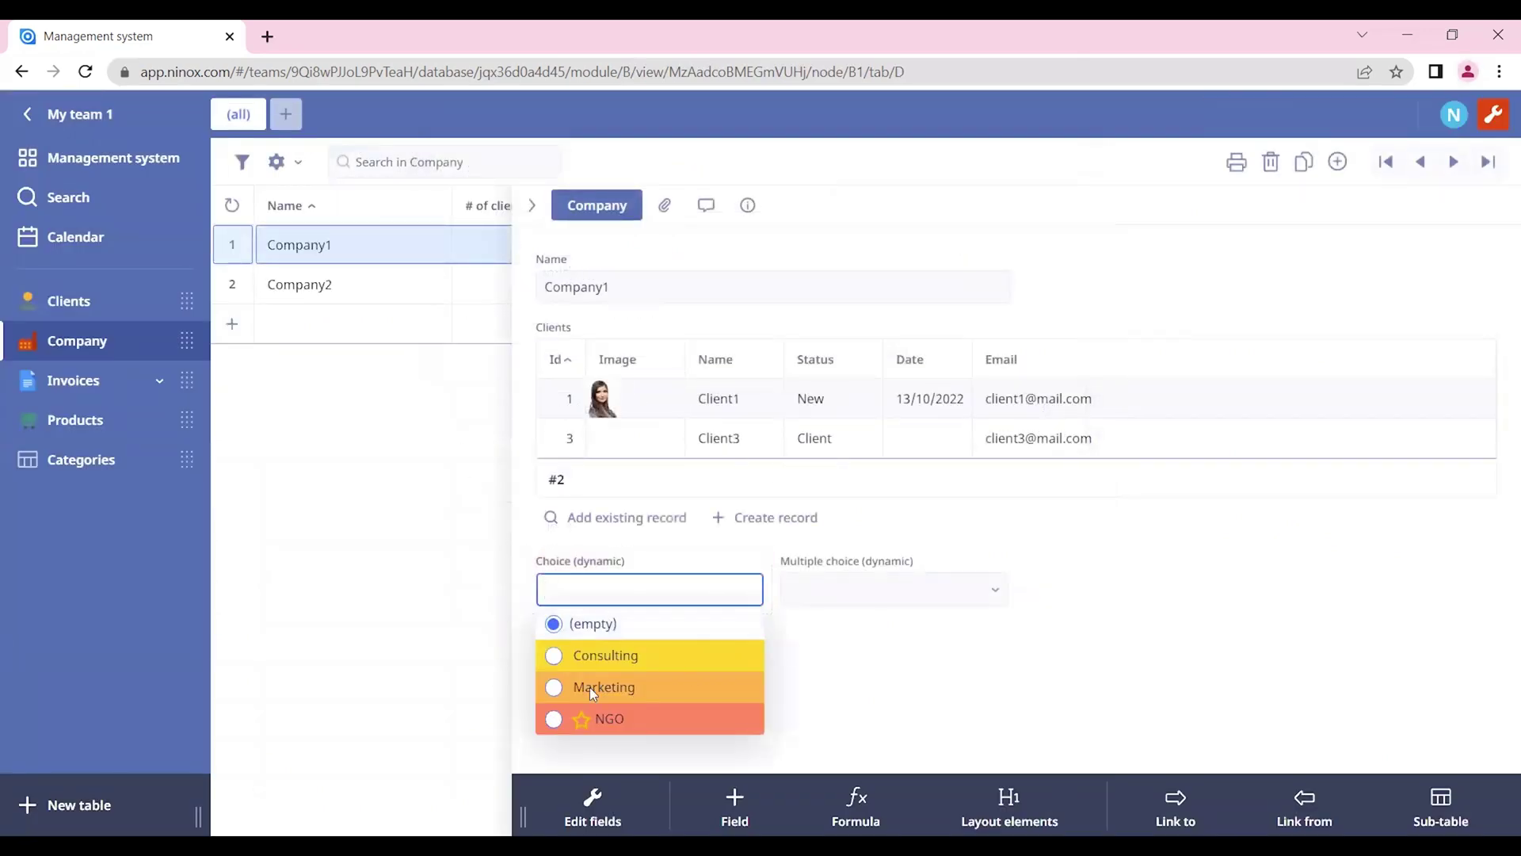
{"action": "left_click", "coordinate": [607, 738]}
{"action": "mouse_move", "coordinate": [650, 583]}
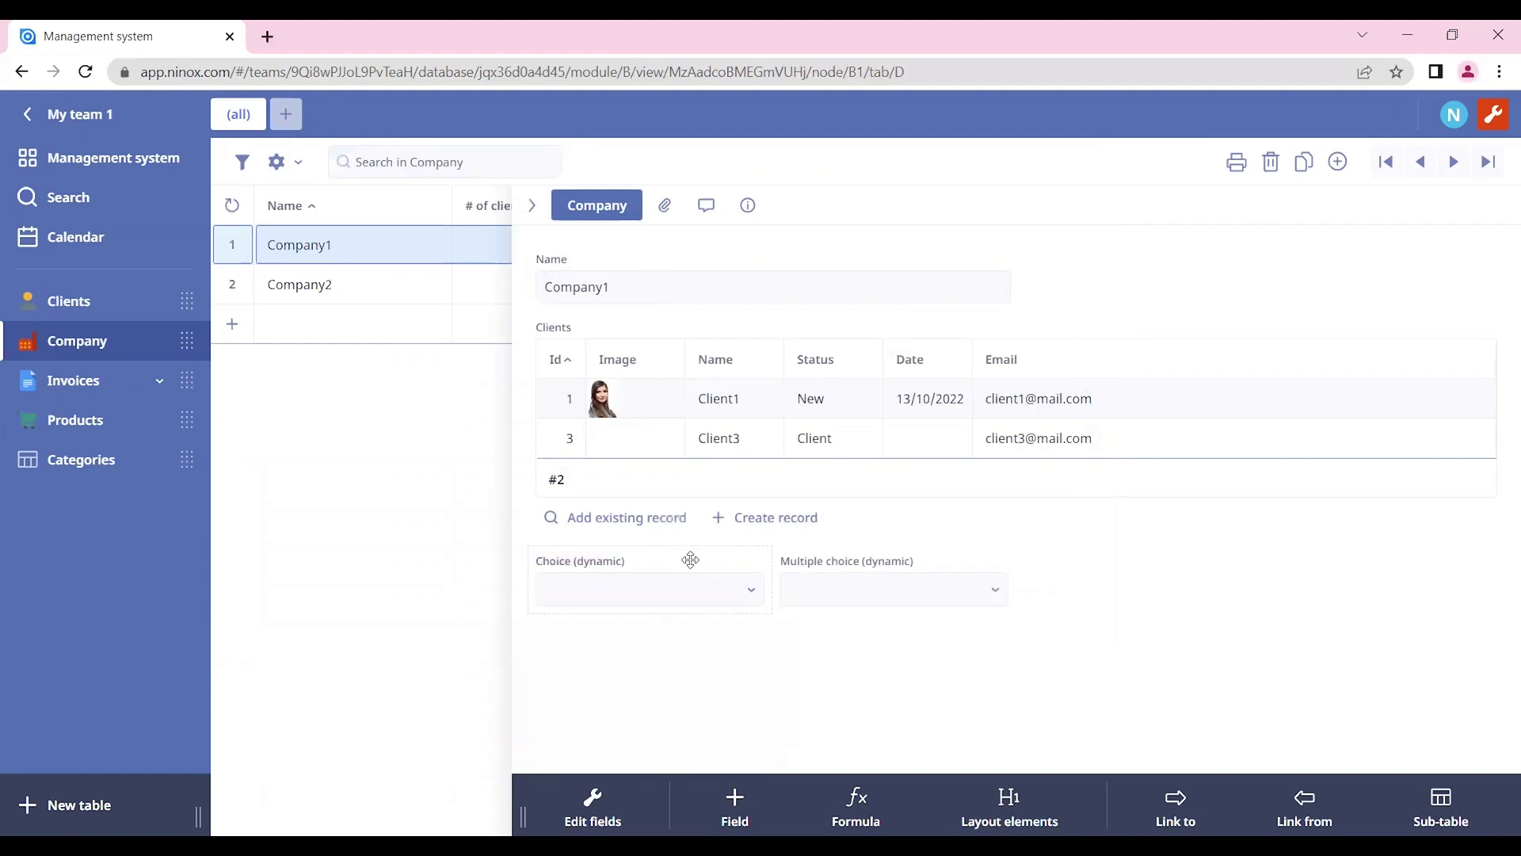
{"action": "left_click", "coordinate": [650, 581]}
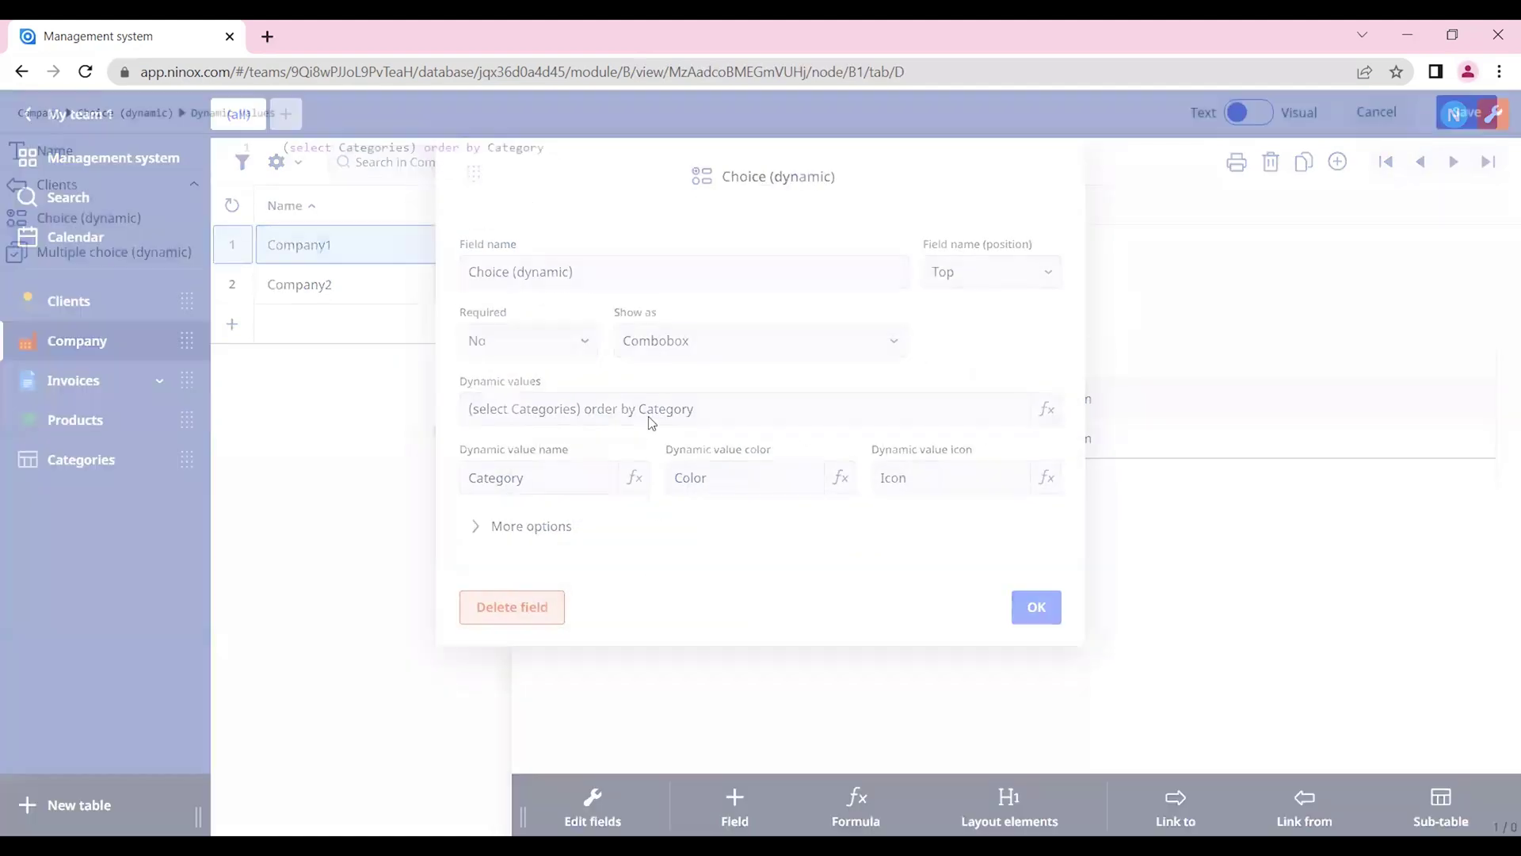
{"action": "left_click", "coordinate": [649, 417]}
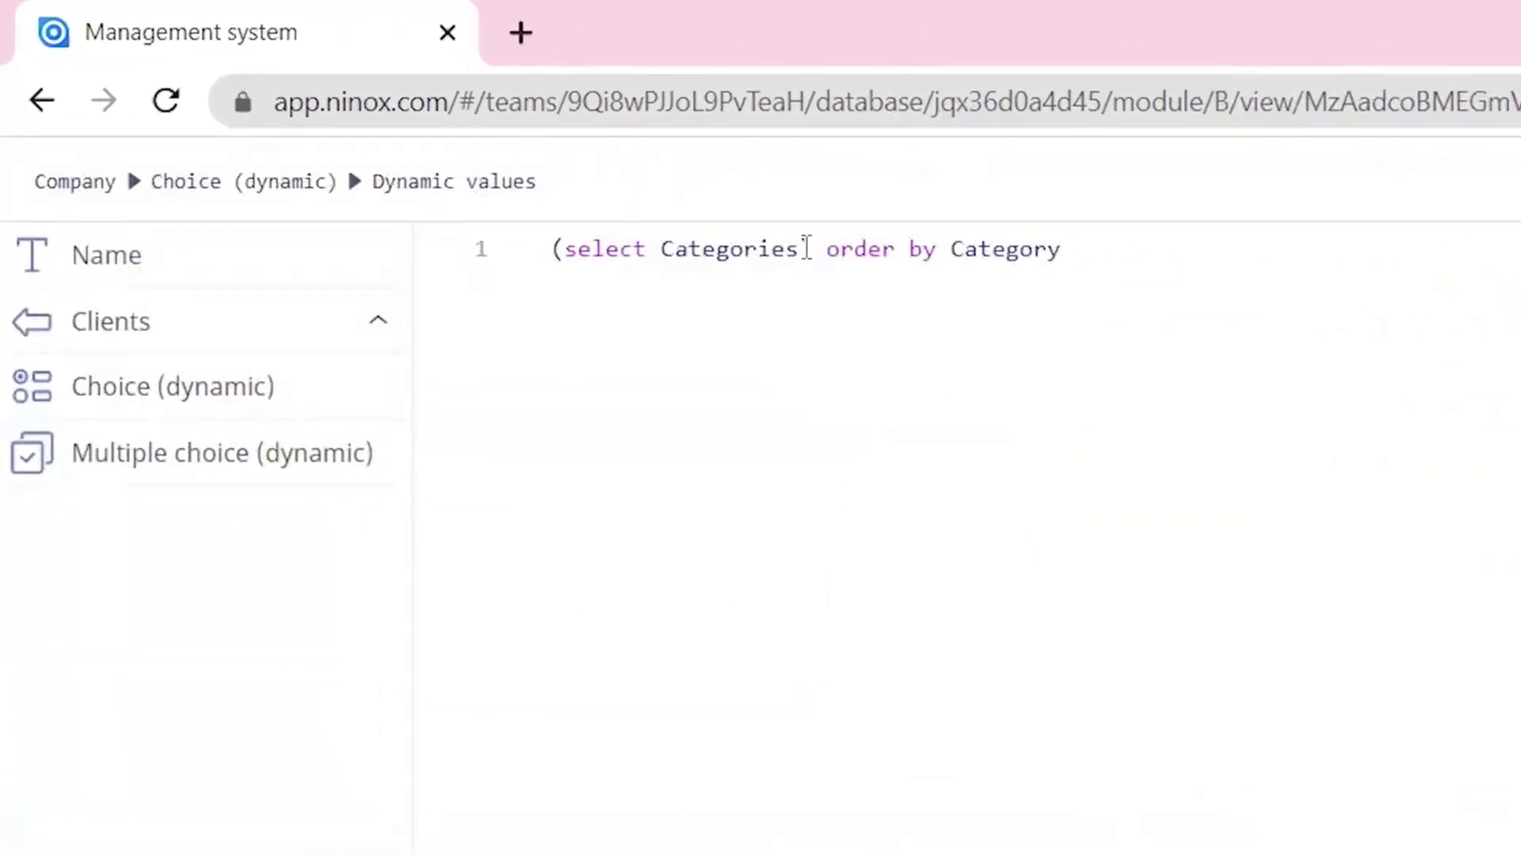
{"action": "left_click", "coordinate": [1373, 114]}
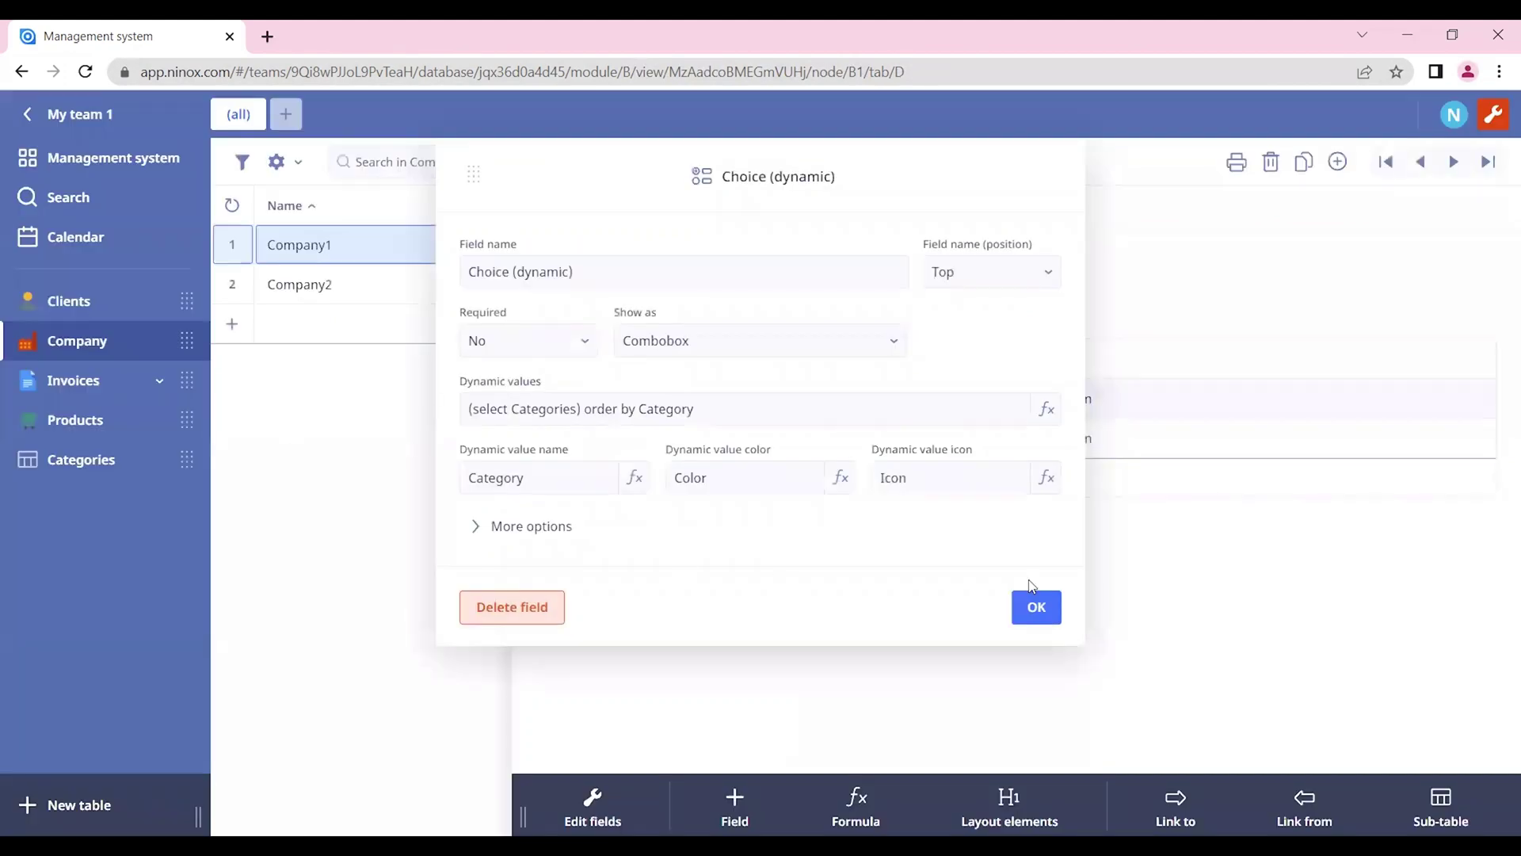
Step: Add a Yes / No field named Active to the Categories table
{"action": "left_click", "coordinate": [1038, 607]}
{"action": "left_click", "coordinate": [94, 469]}
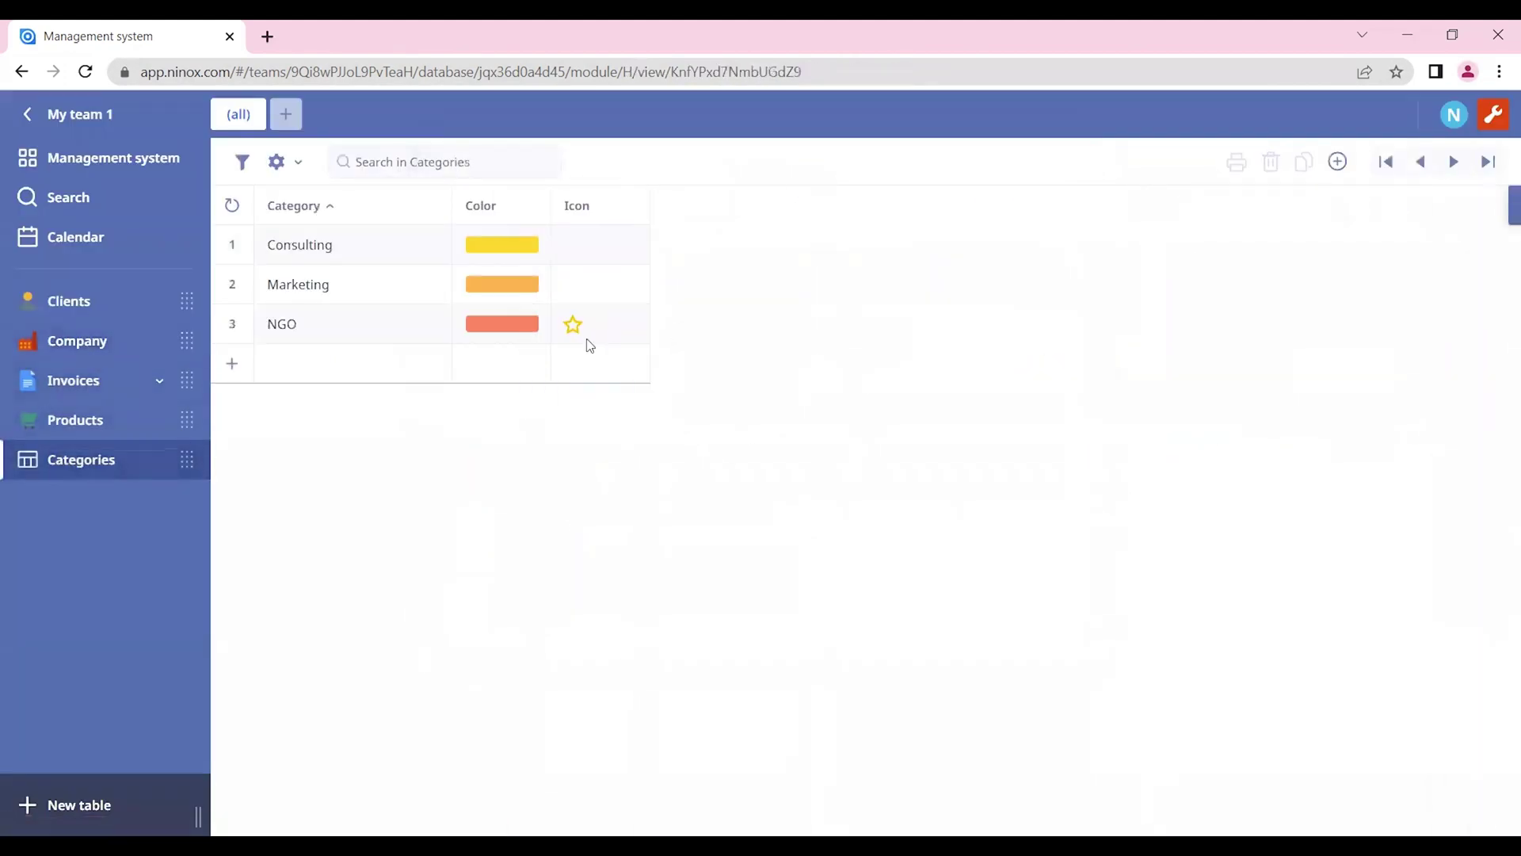
{"action": "left_click", "coordinate": [585, 240]}
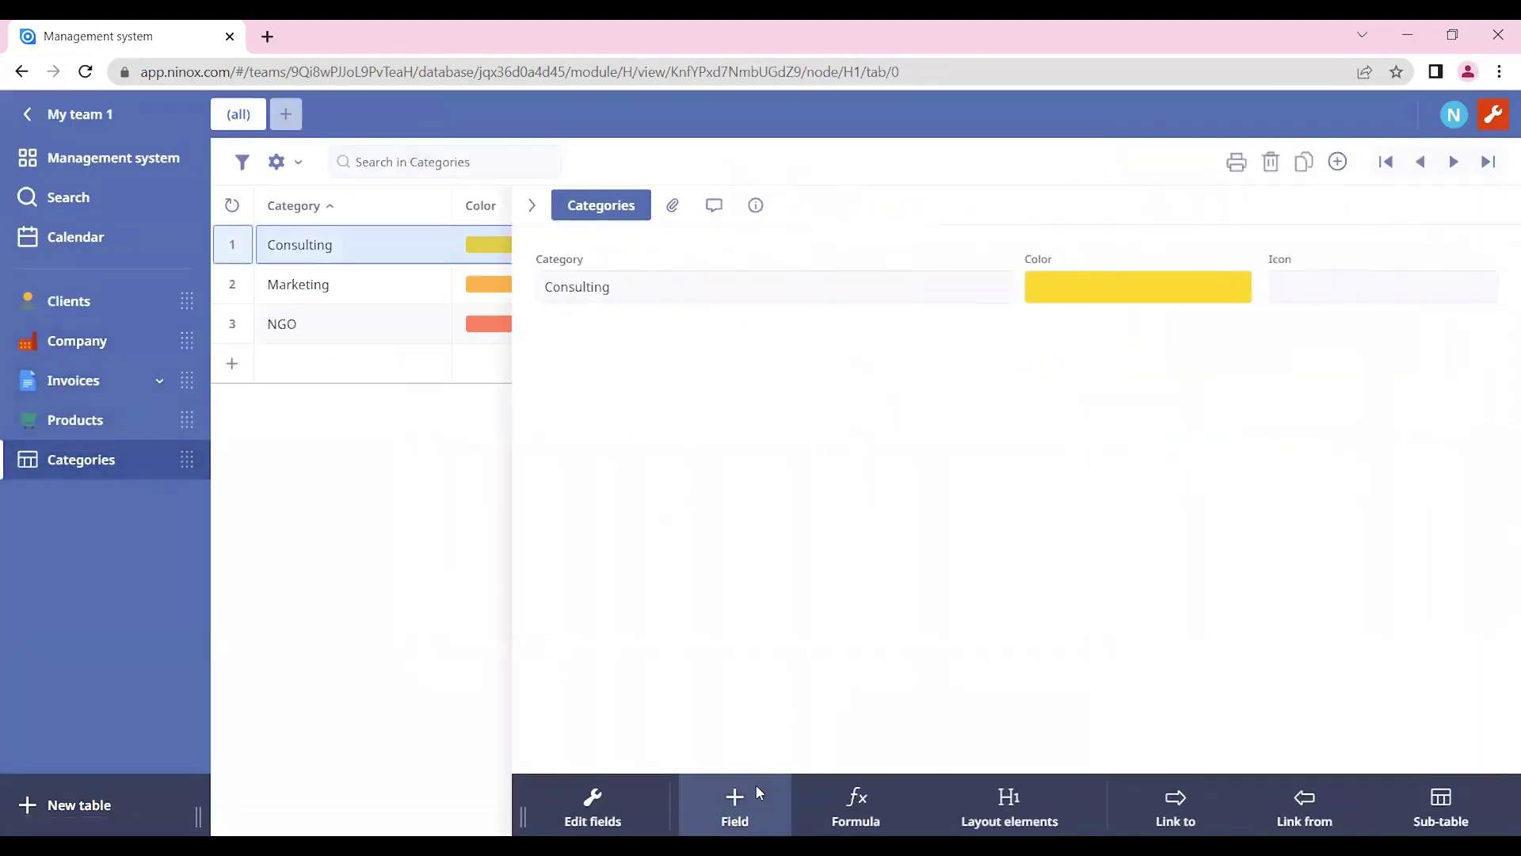
{"action": "left_click", "coordinate": [757, 784]}
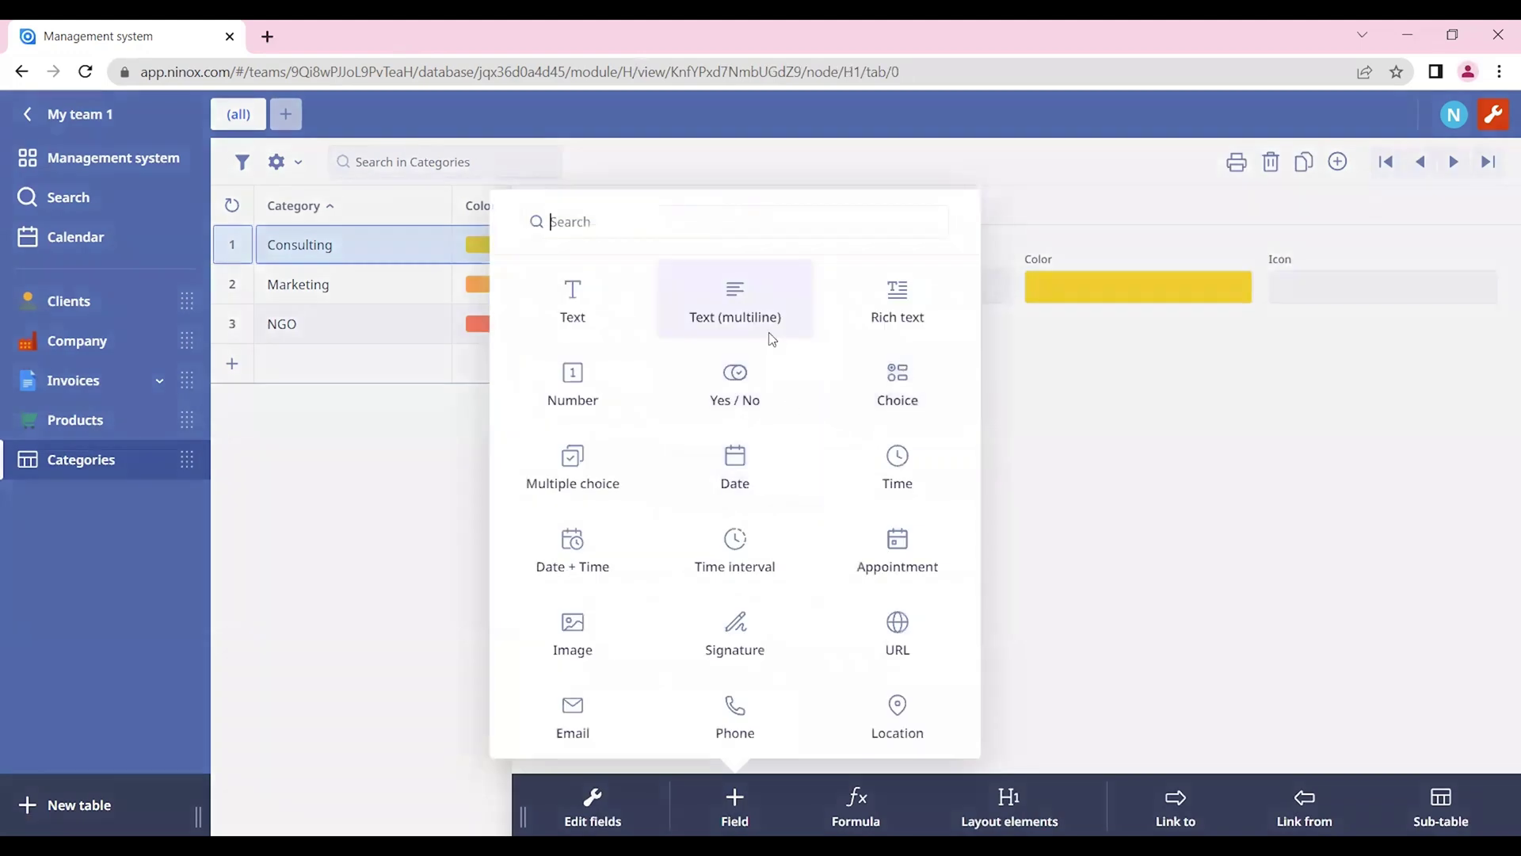
{"action": "left_click", "coordinate": [744, 382]}
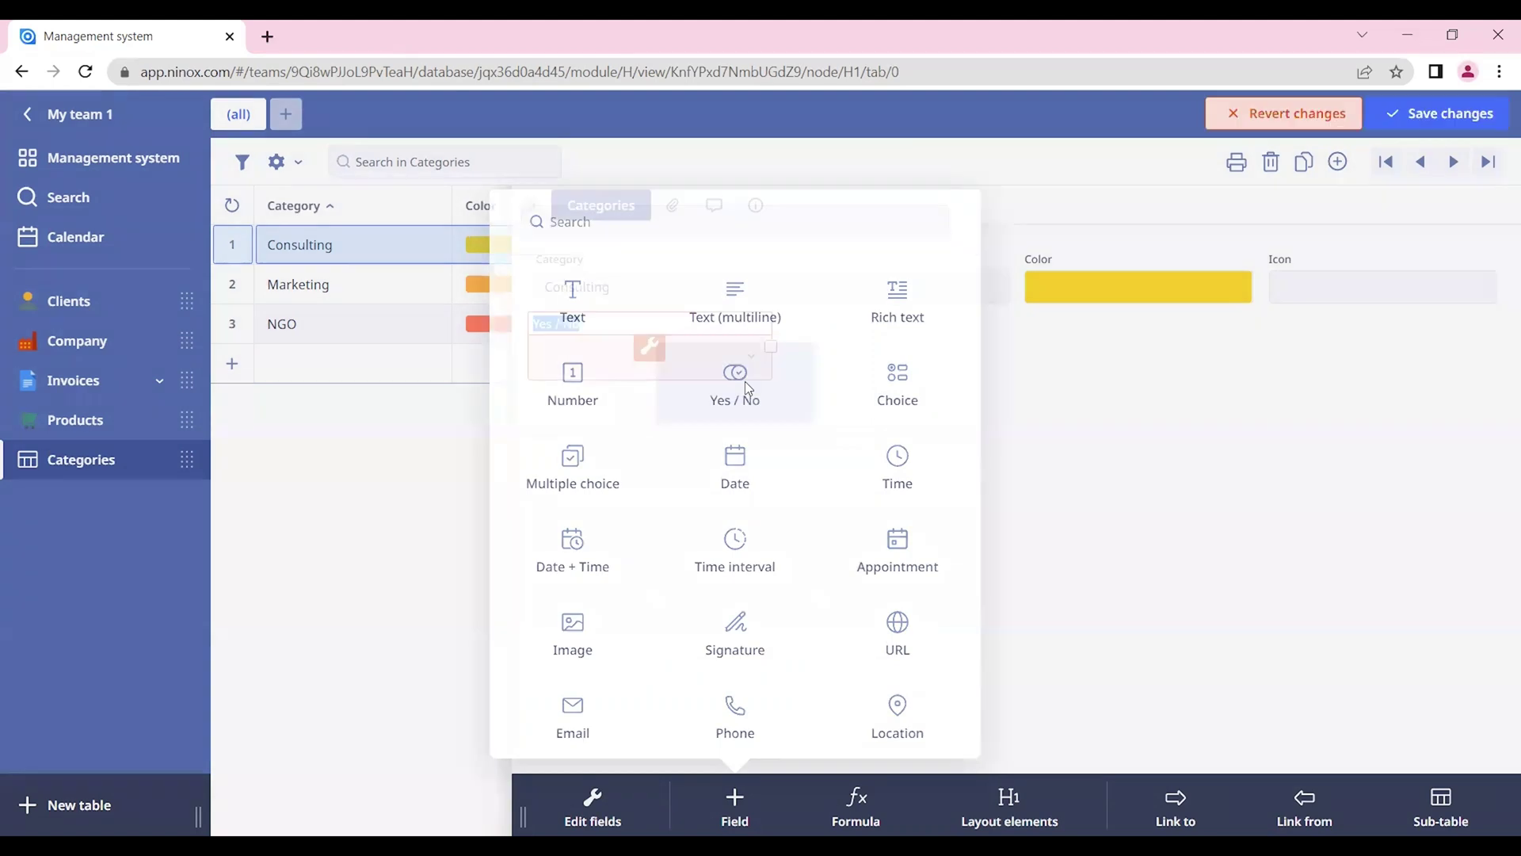
{"action": "type", "text": "Active"}
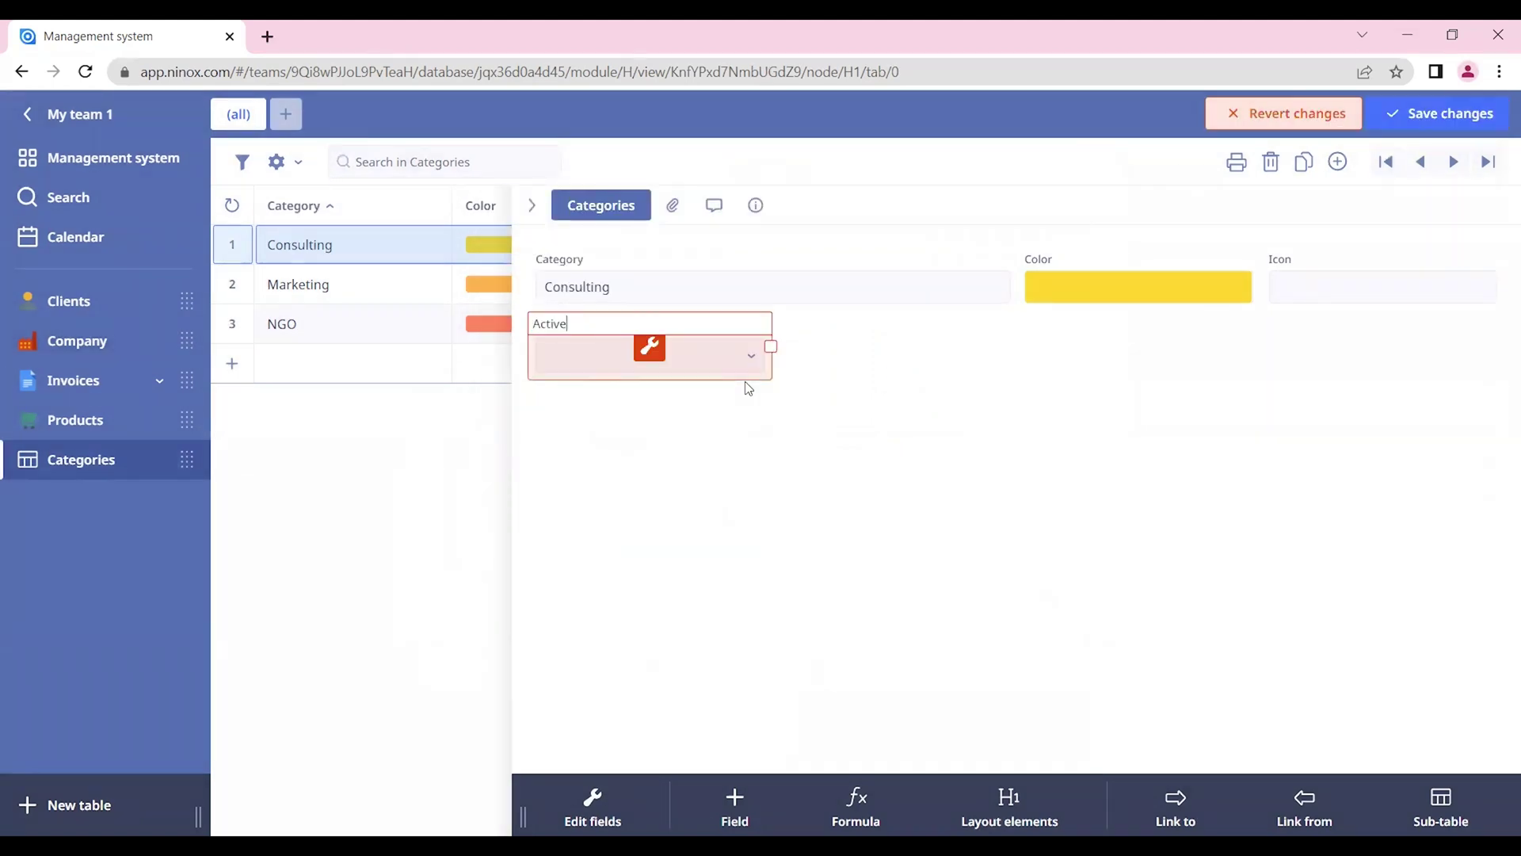
{"action": "key", "text": "Return"}
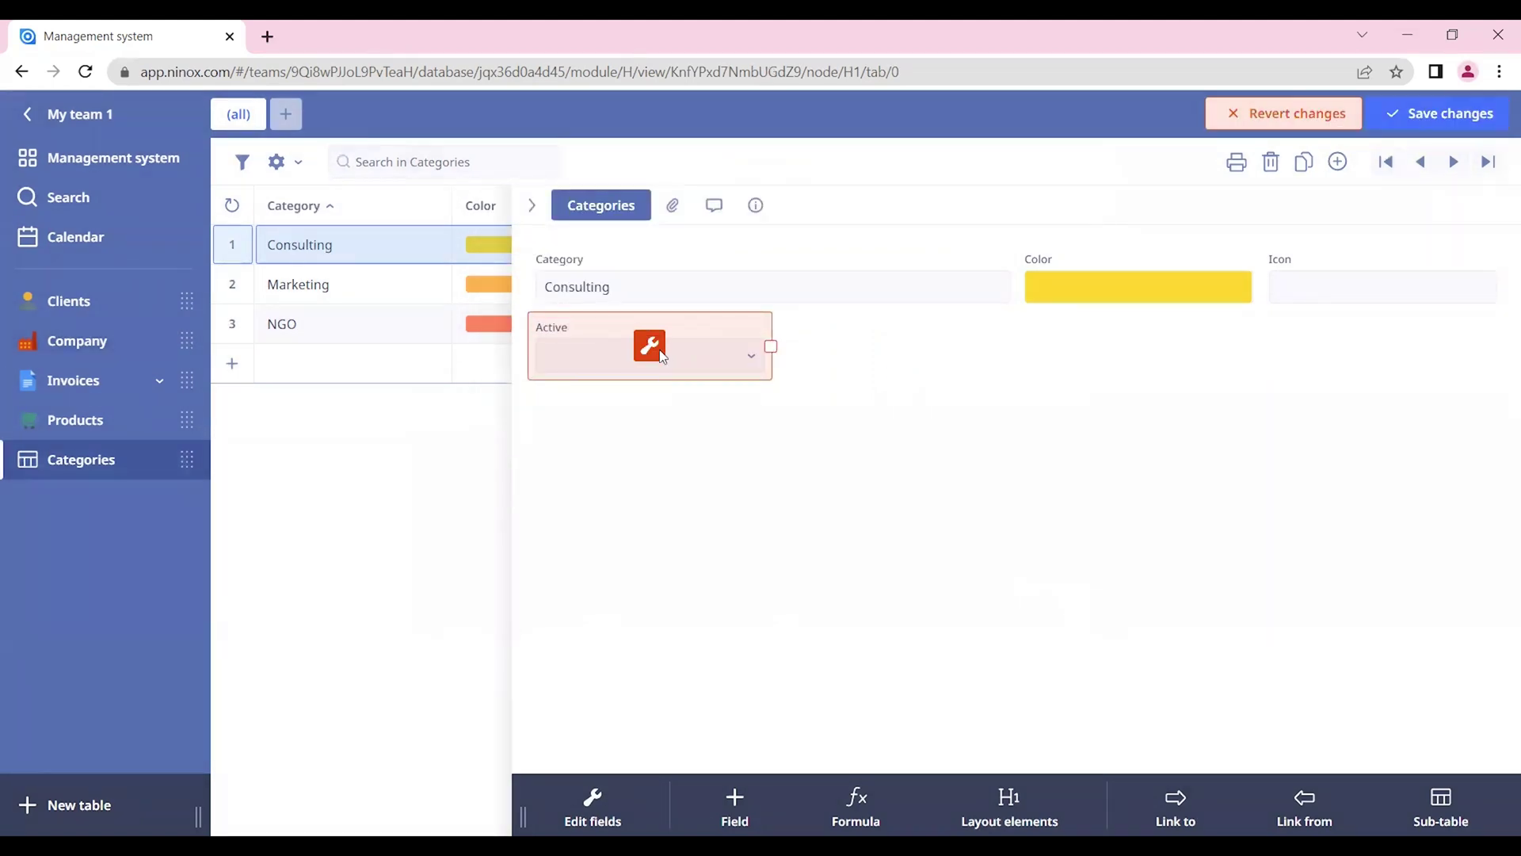
Step: Show Active as a toggle switch, save the fields and switch the toggle on for this category
{"action": "left_click", "coordinate": [655, 350]}
{"action": "left_click", "coordinate": [1044, 350]}
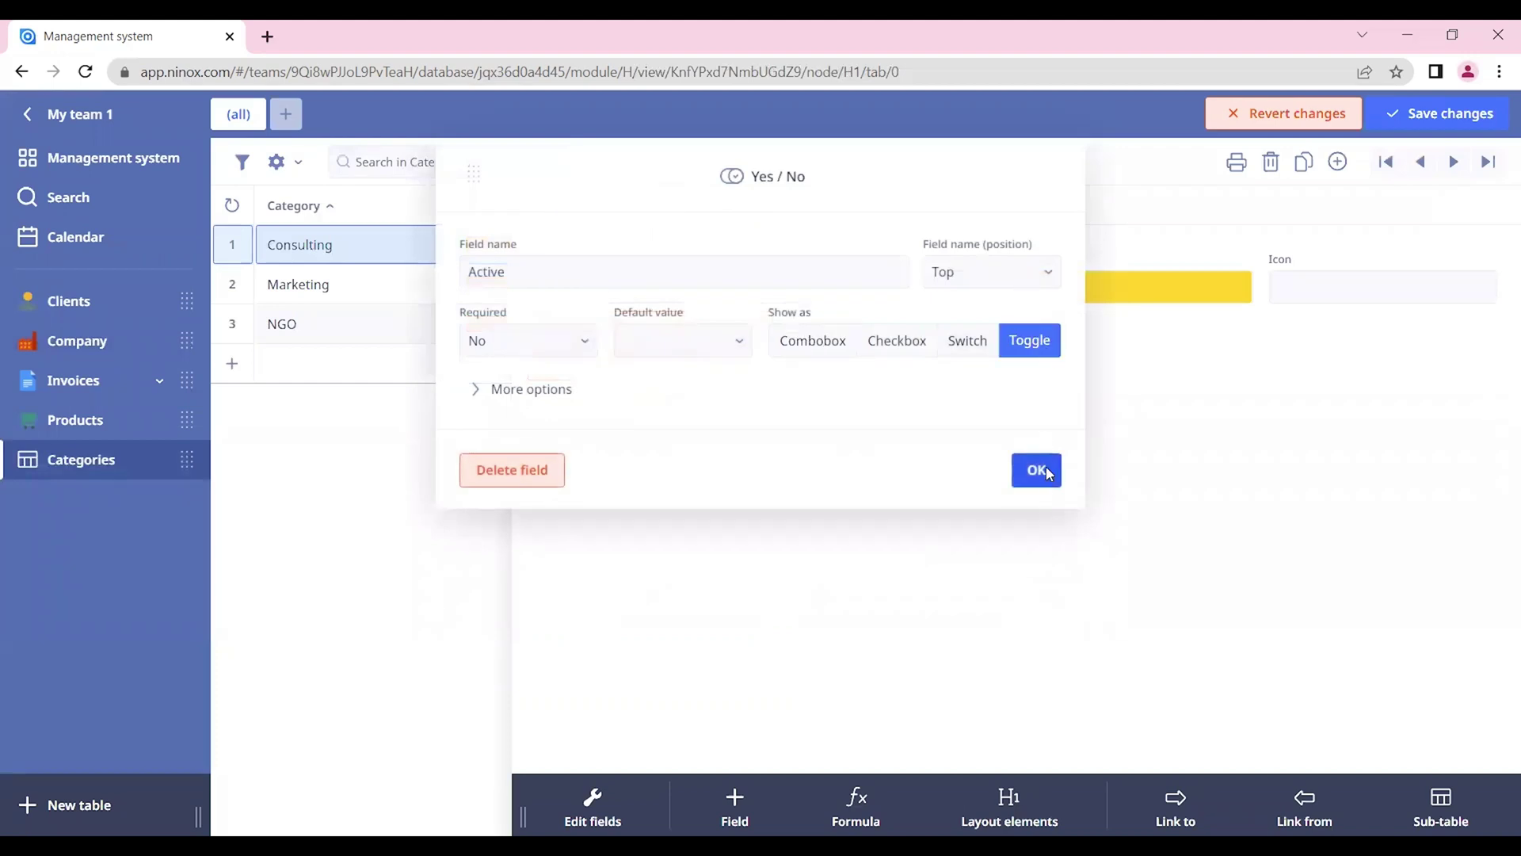
{"action": "left_click", "coordinate": [1044, 468]}
{"action": "left_click", "coordinate": [1468, 113]}
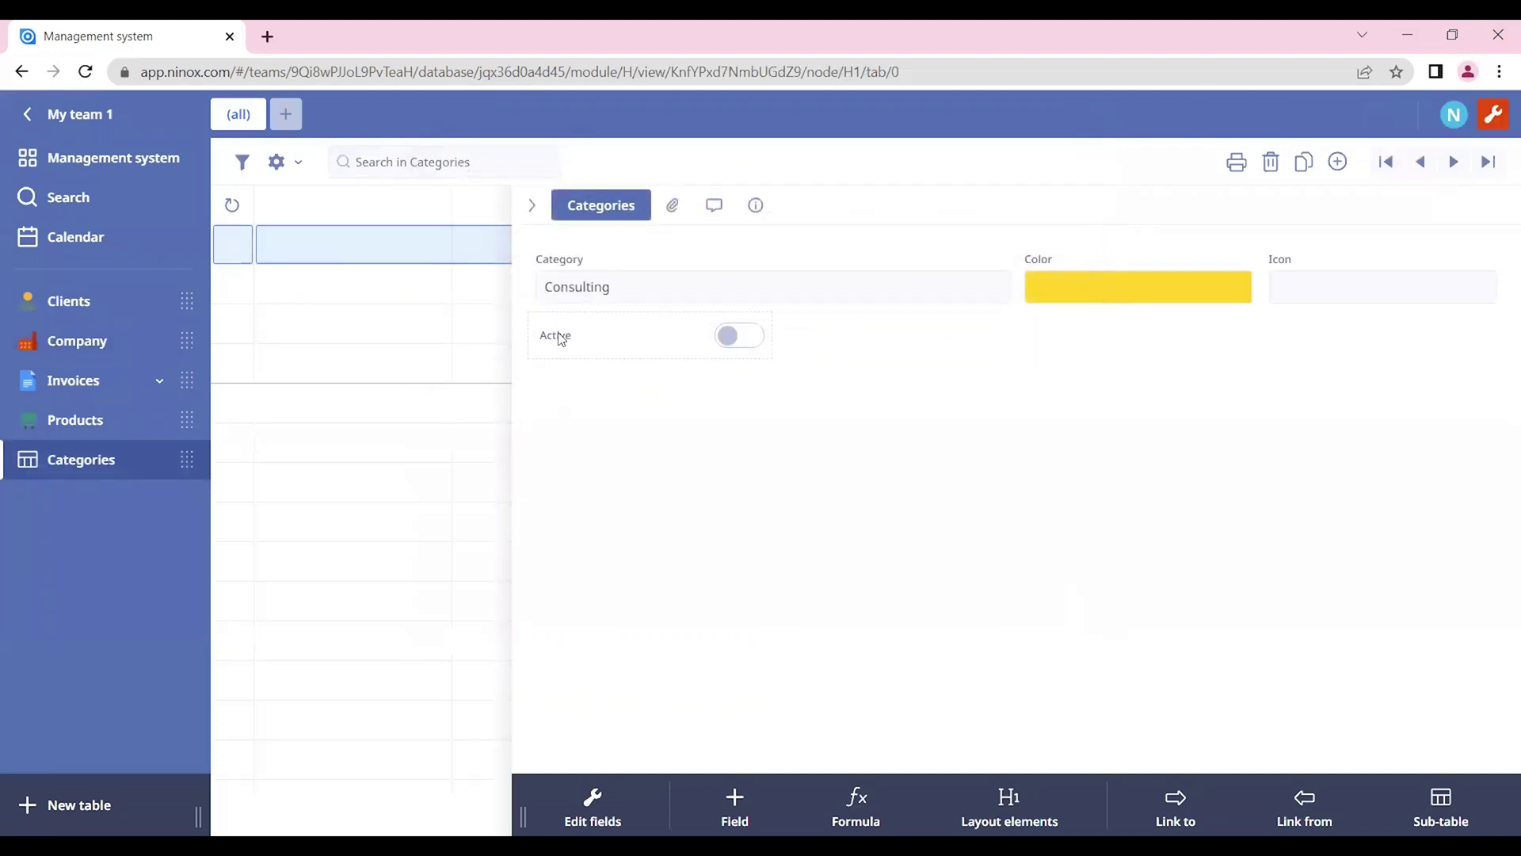
{"action": "left_click", "coordinate": [745, 342]}
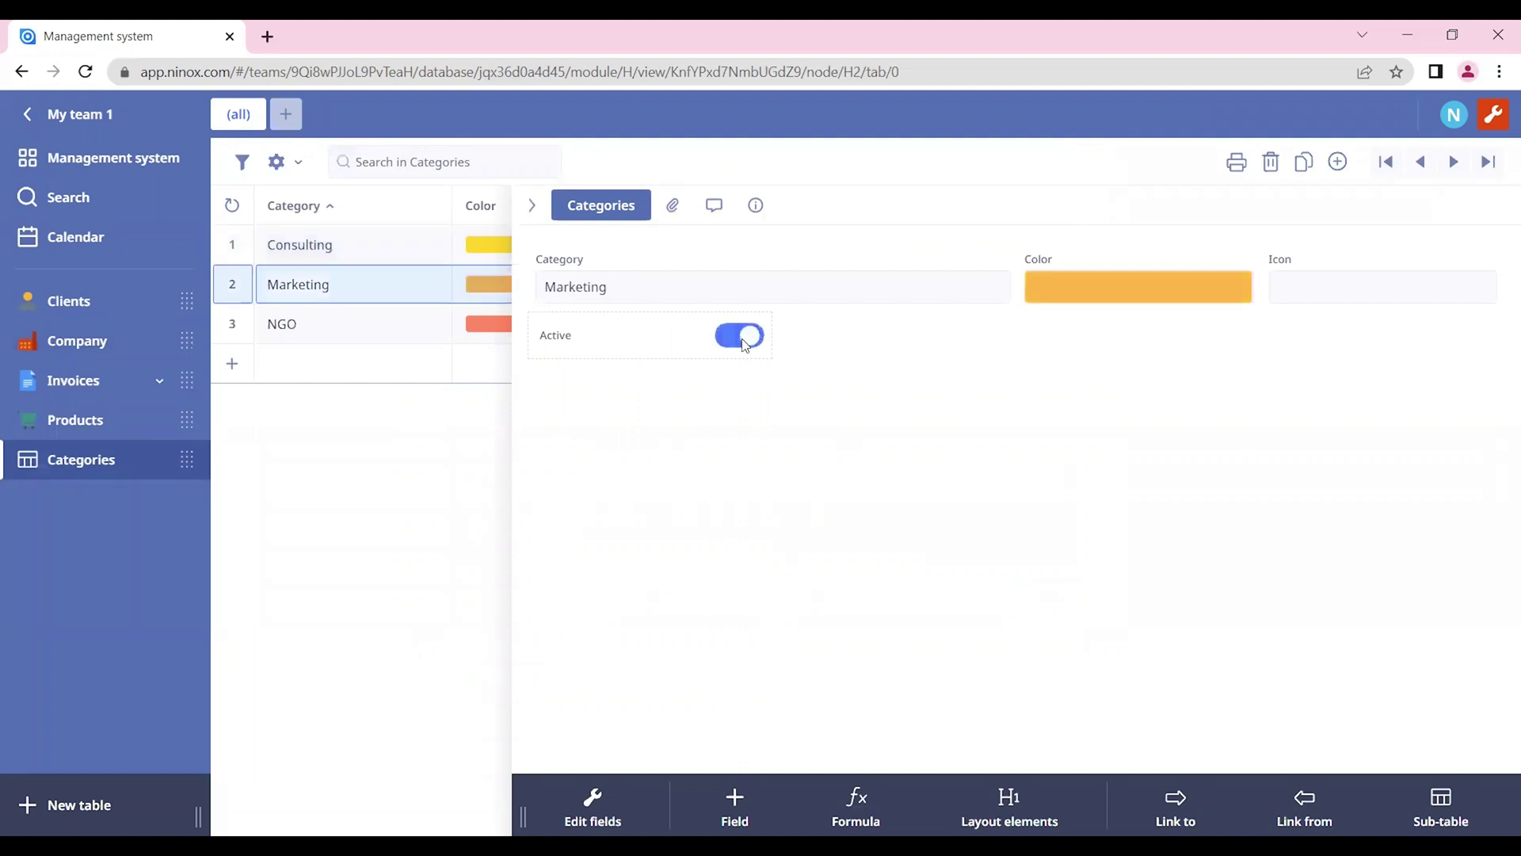
{"action": "left_click", "coordinate": [742, 339]}
Step: Filter the Choice (dynamic) field's Dynamic values with Categories[Active = 1] and confirm the settings
{"action": "left_click", "coordinate": [106, 348]}
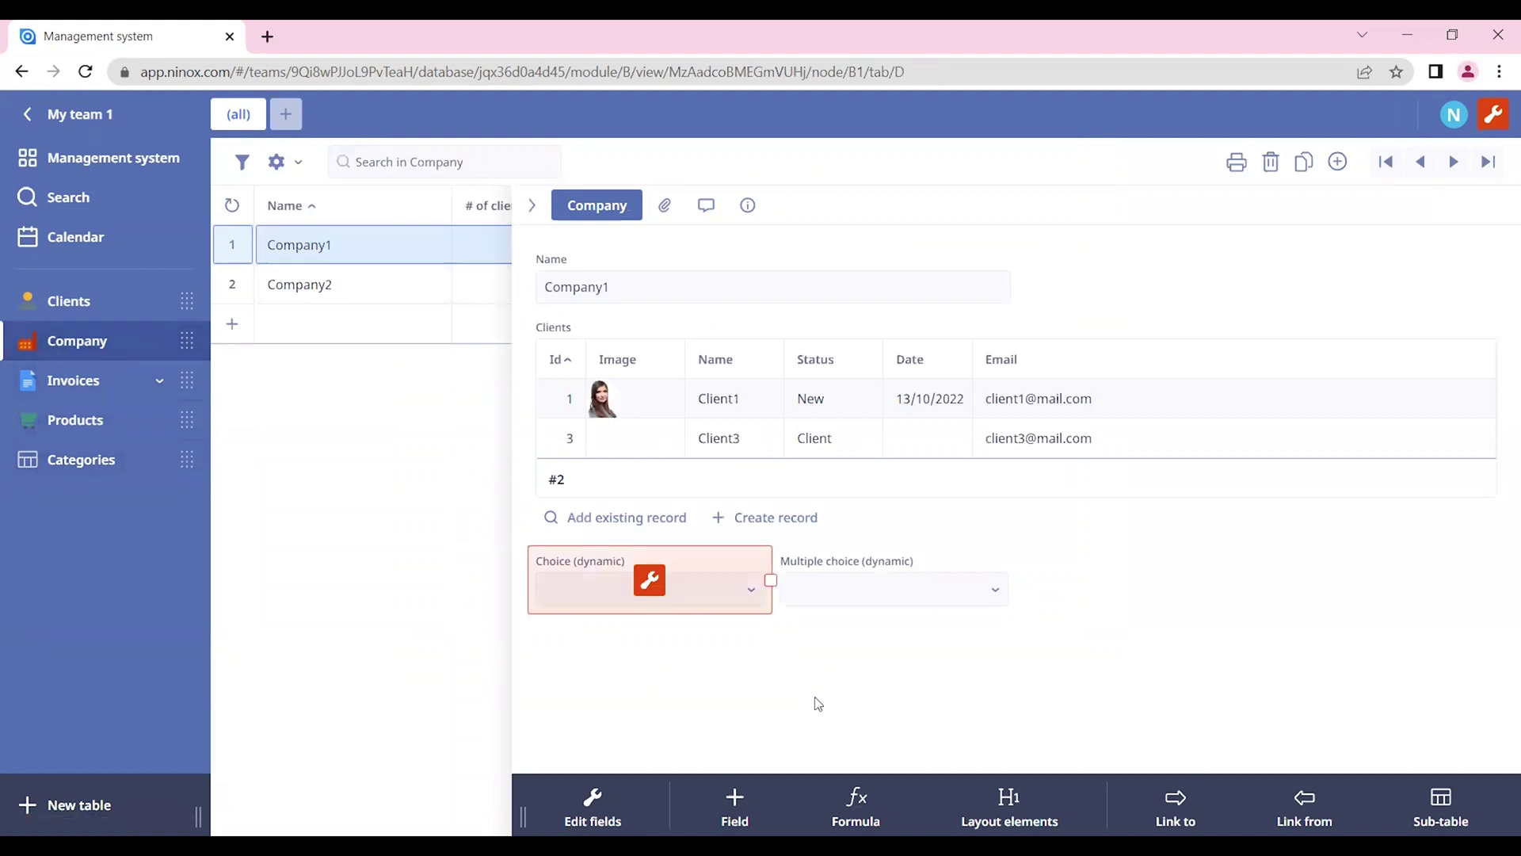
{"action": "left_click", "coordinate": [750, 609]}
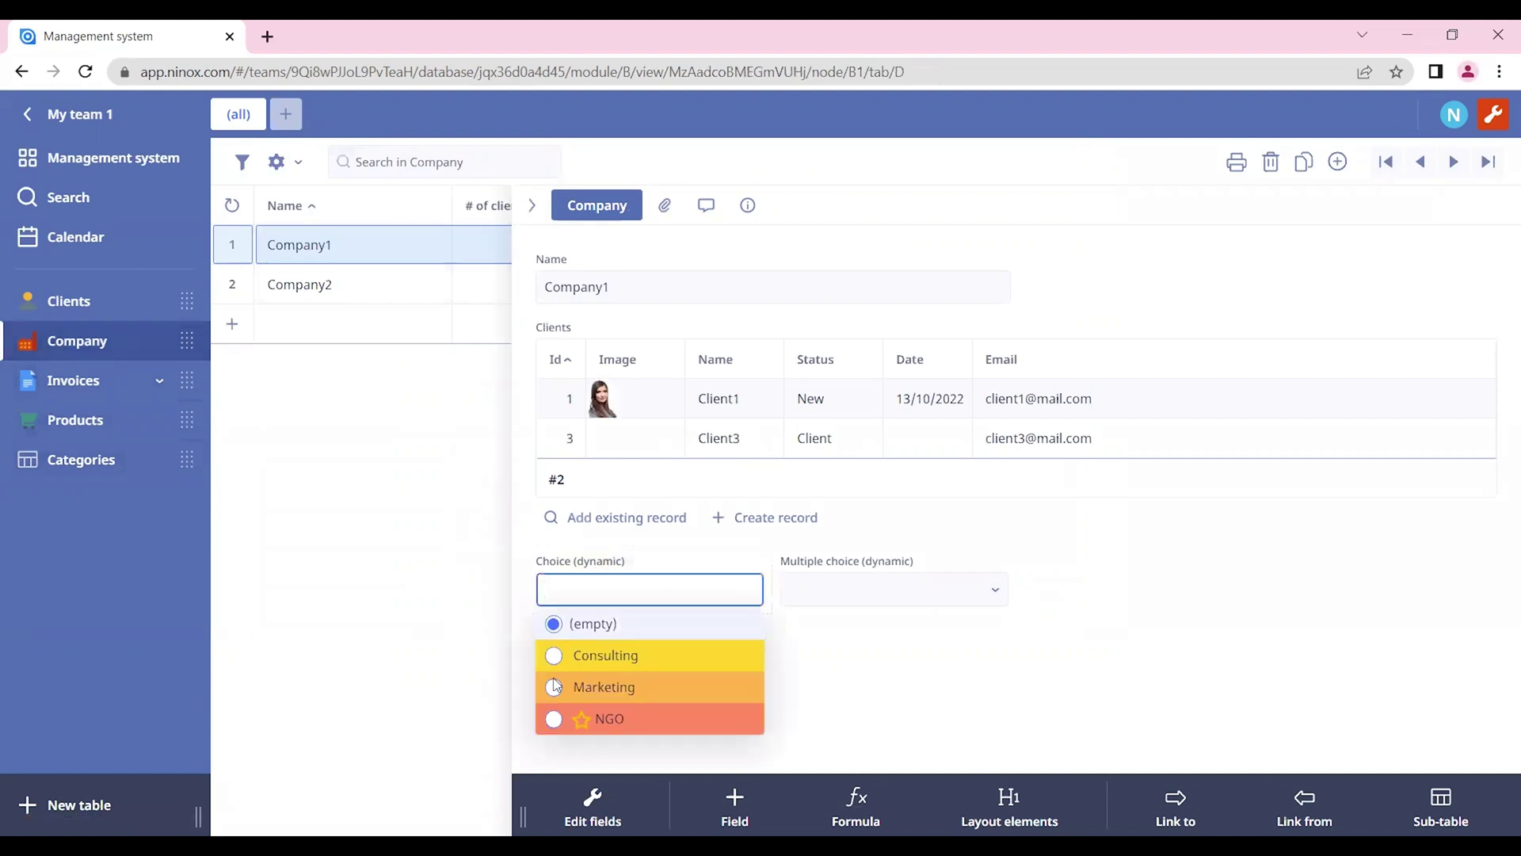
{"action": "left_click", "coordinate": [641, 561]}
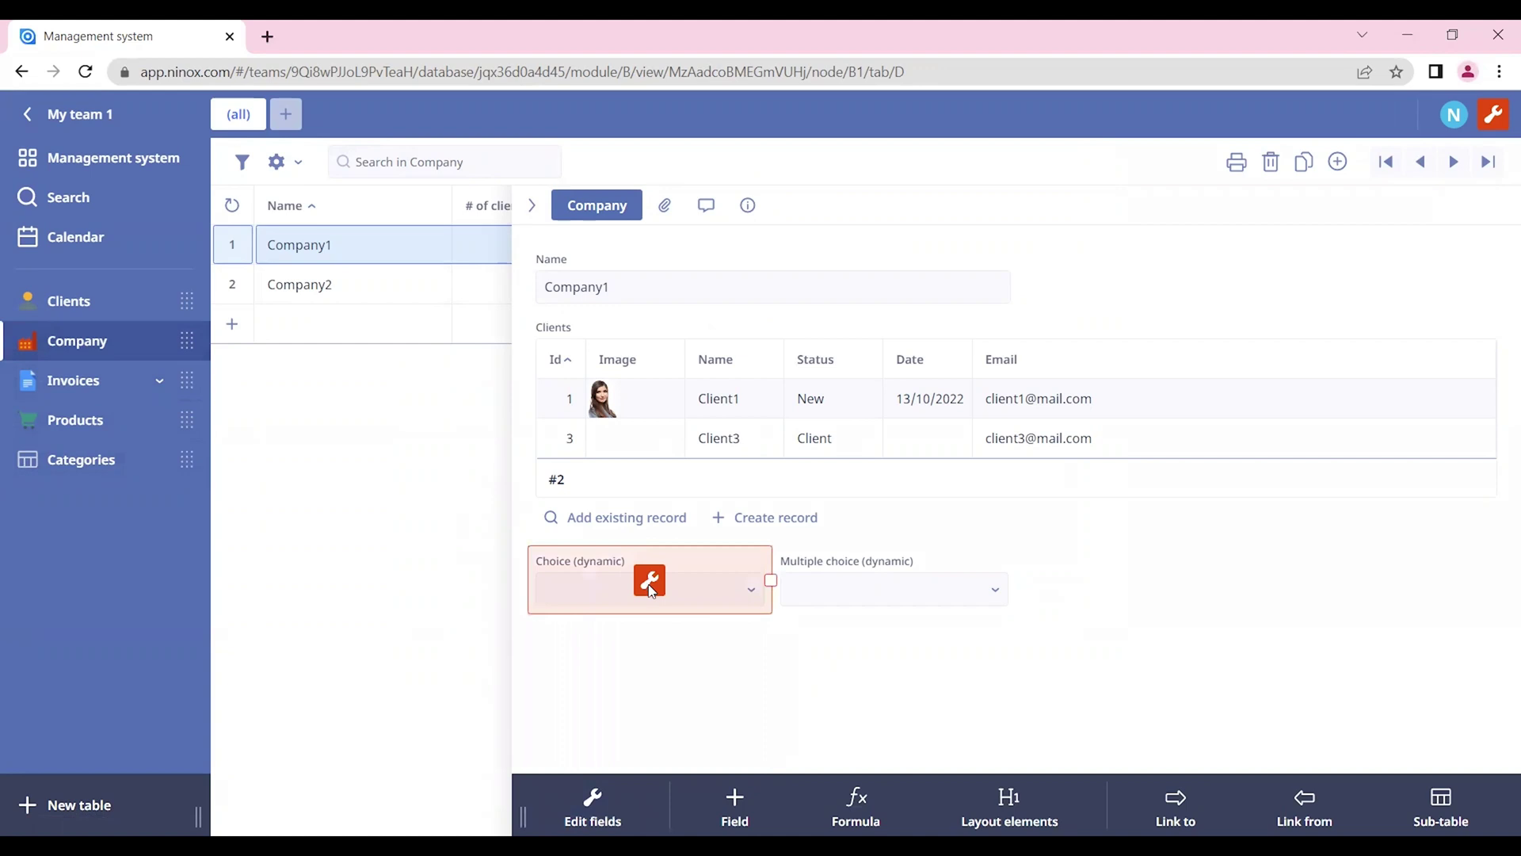
{"action": "left_click", "coordinate": [645, 583]}
{"action": "left_click", "coordinate": [617, 411]}
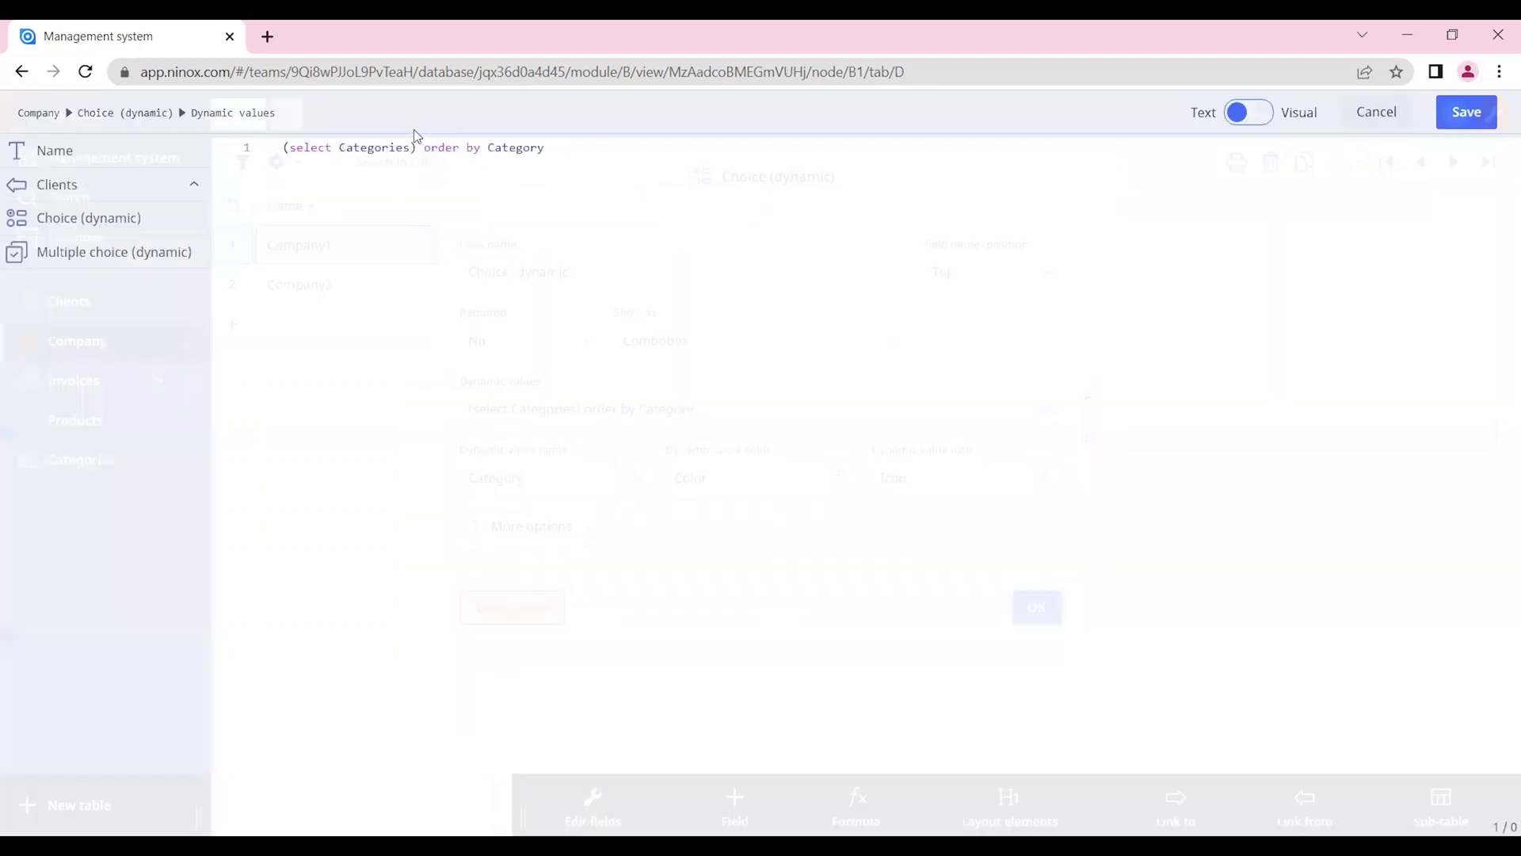
{"action": "type", "text": "[Act"}
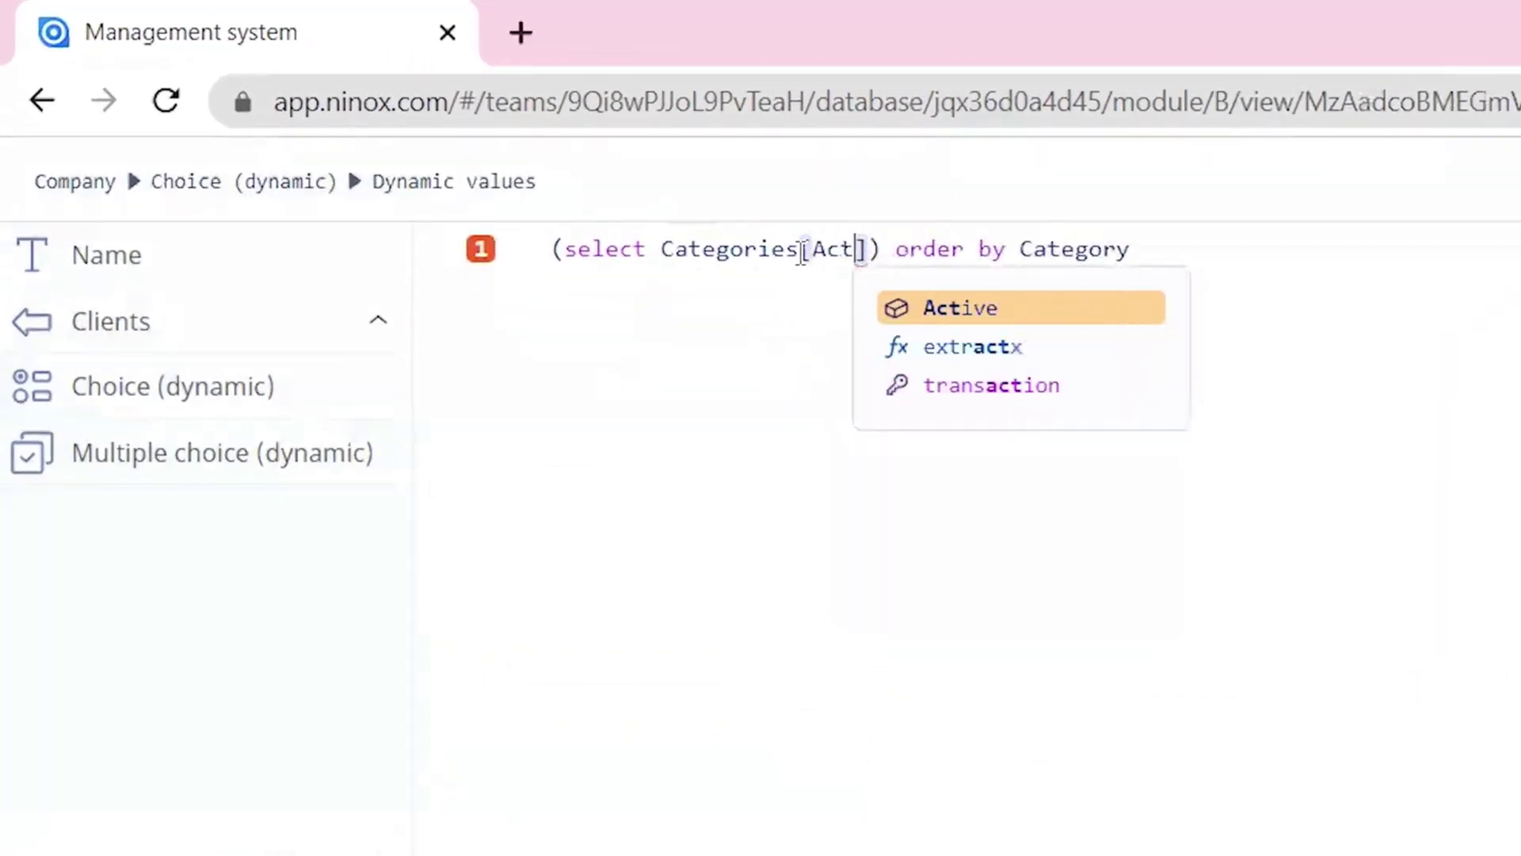
{"action": "key", "text": "Return"}
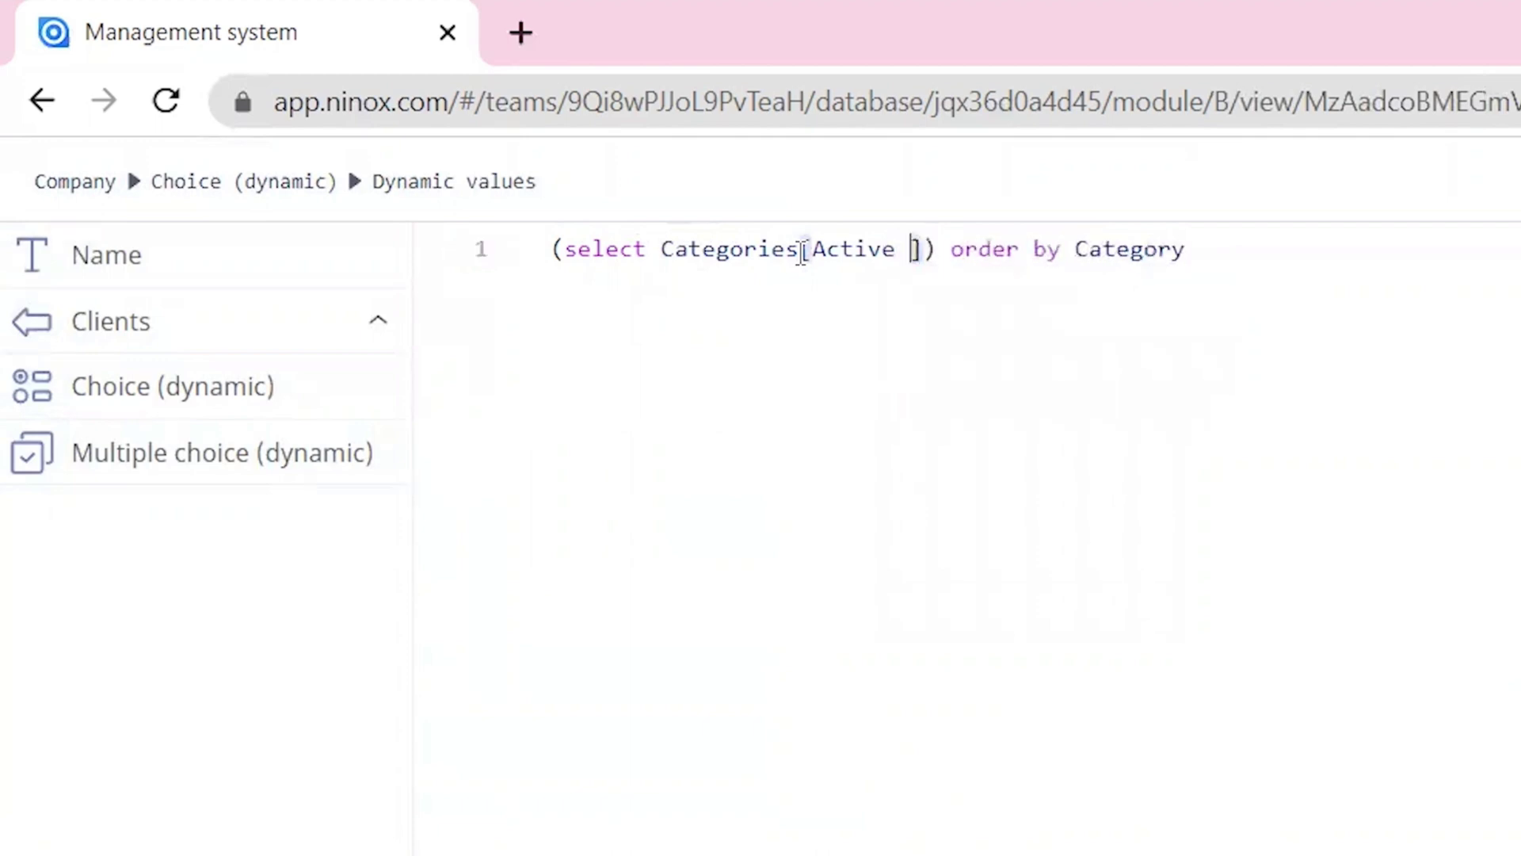
{"action": "type", "text": "=1"}
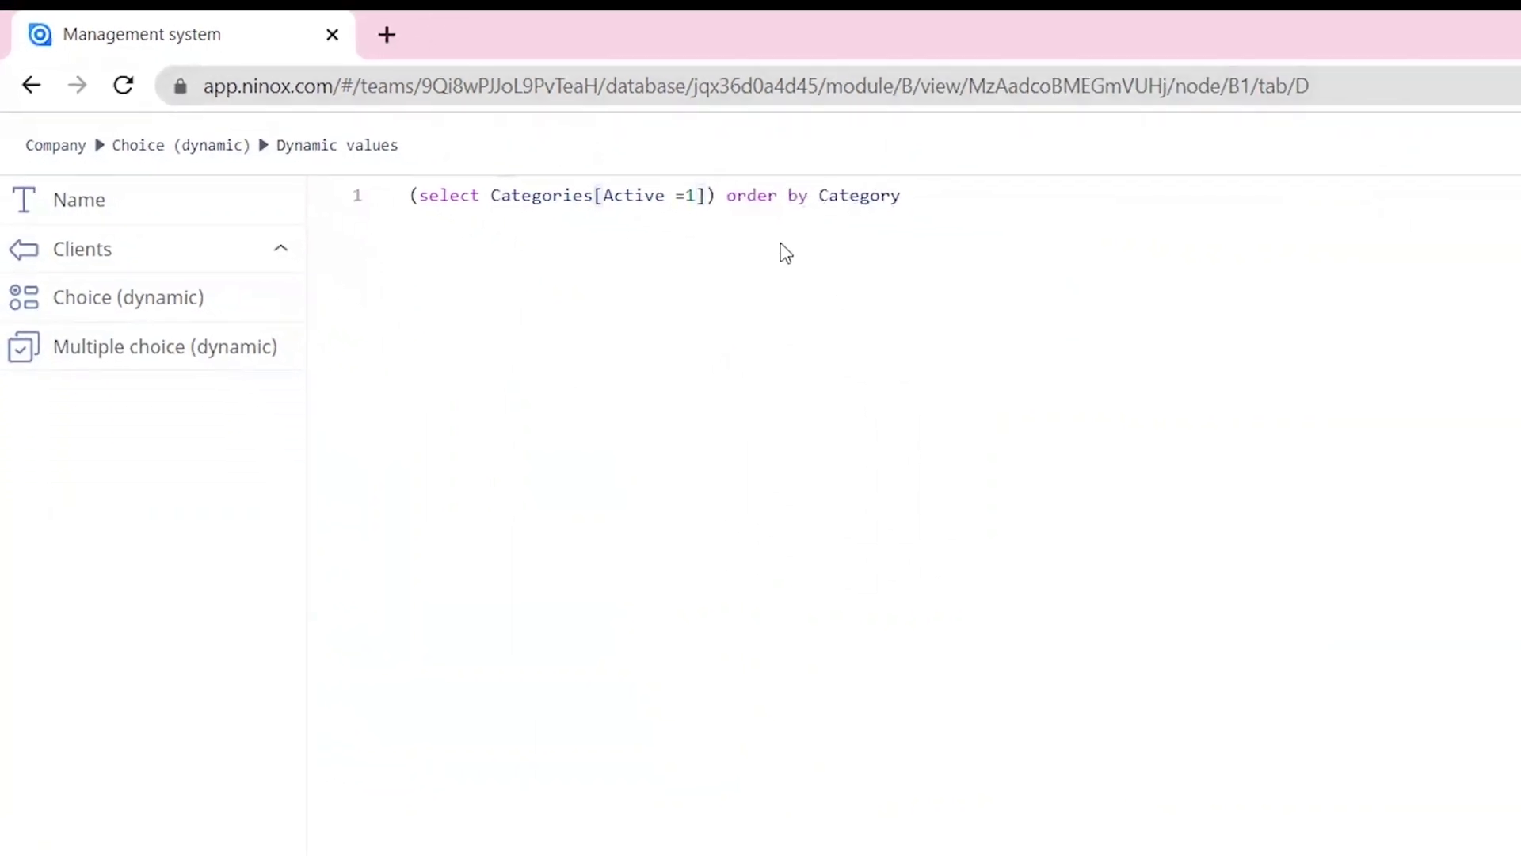
{"action": "left_click", "coordinate": [1469, 119]}
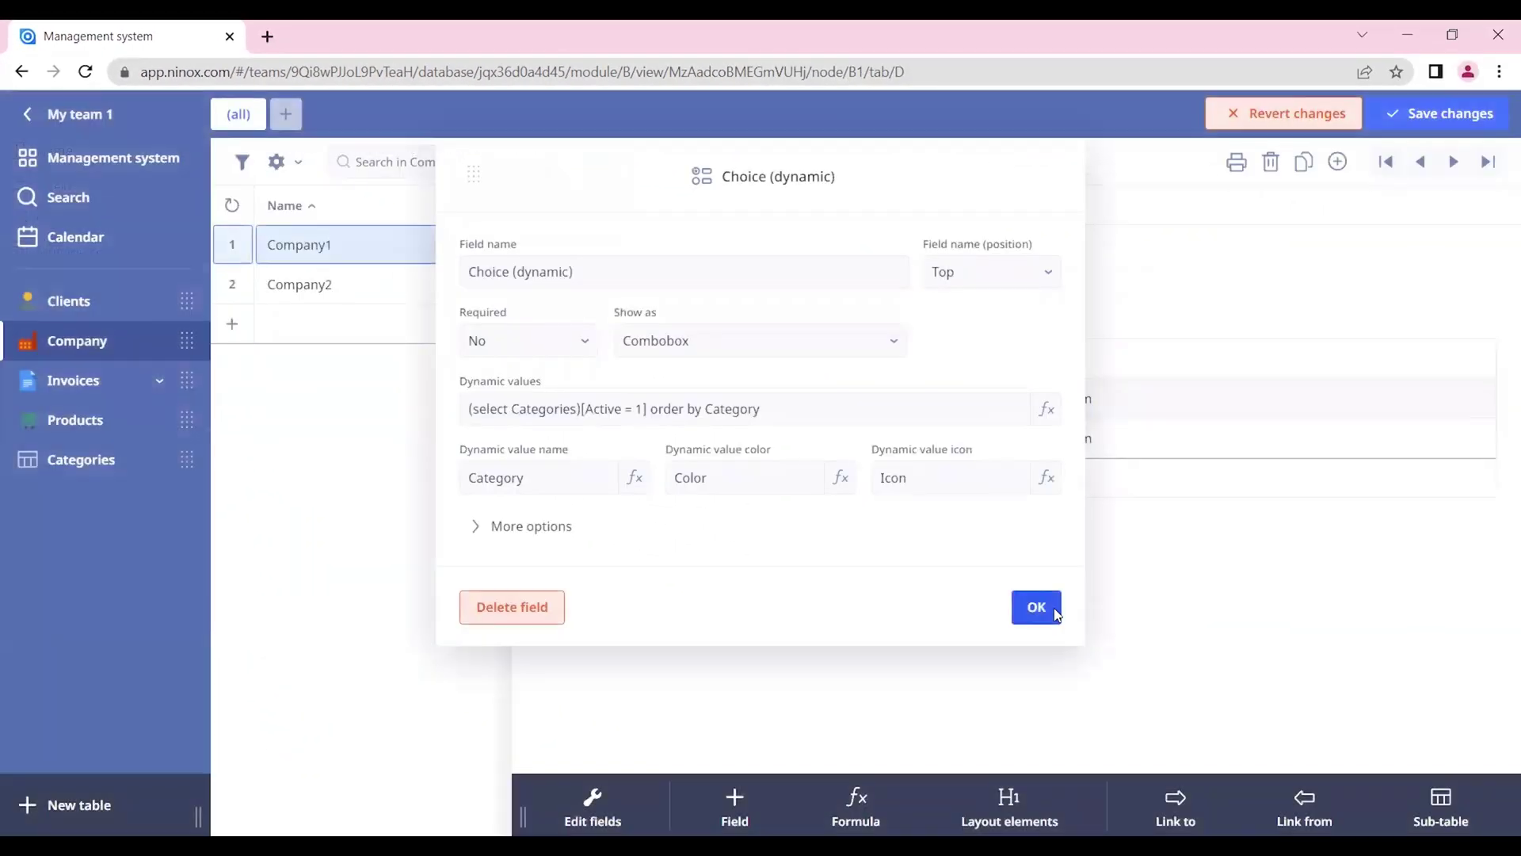
{"action": "left_click", "coordinate": [1038, 609]}
Step: Save the changes and set Company1's Choice (dynamic) to Consulting, then change it to Marketing
{"action": "left_click", "coordinate": [1450, 113]}
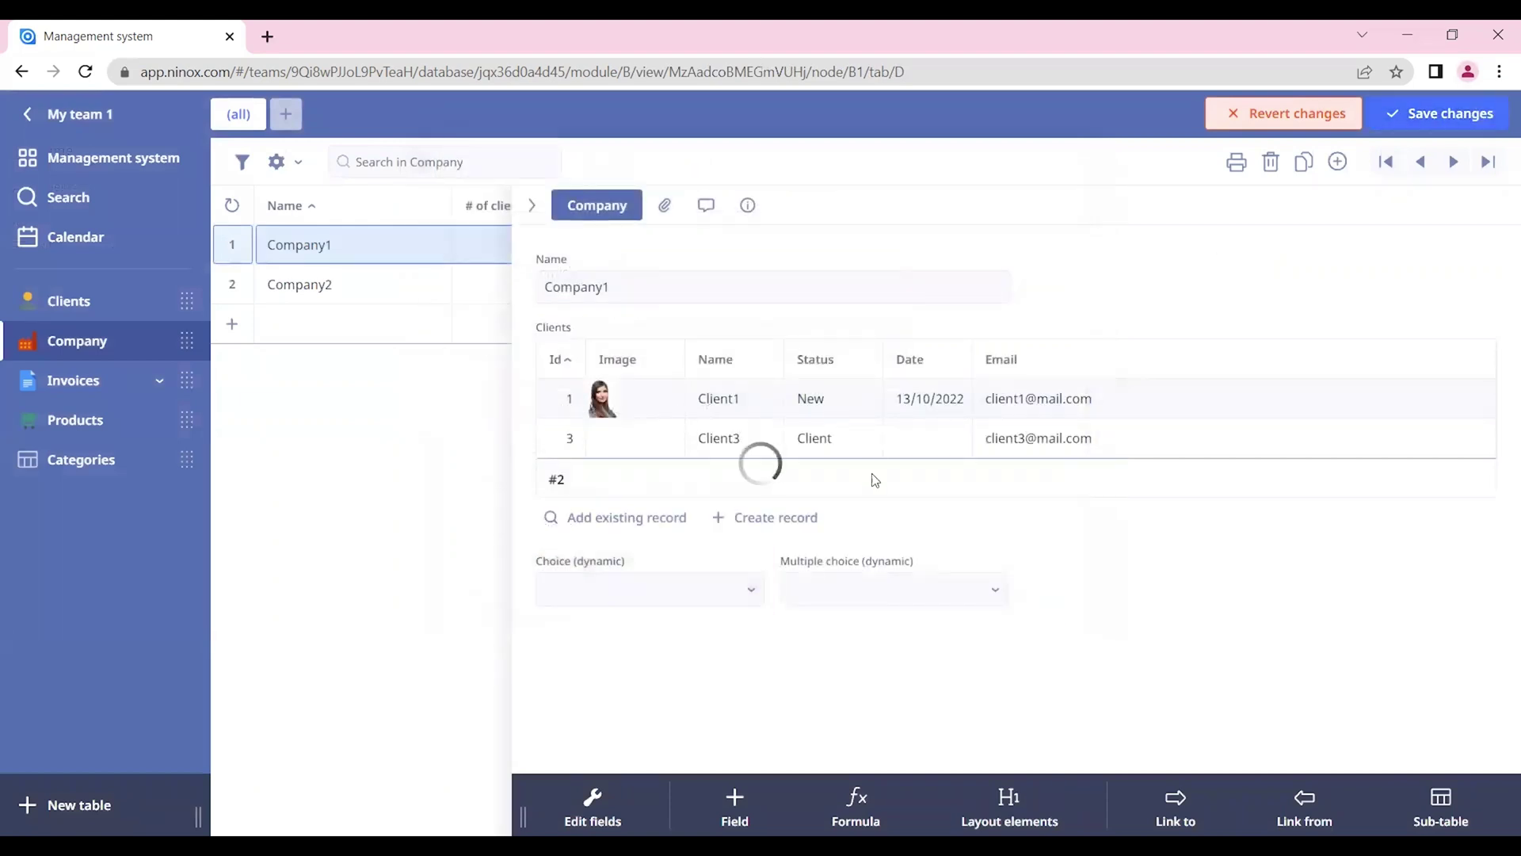
{"action": "left_click", "coordinate": [650, 589]}
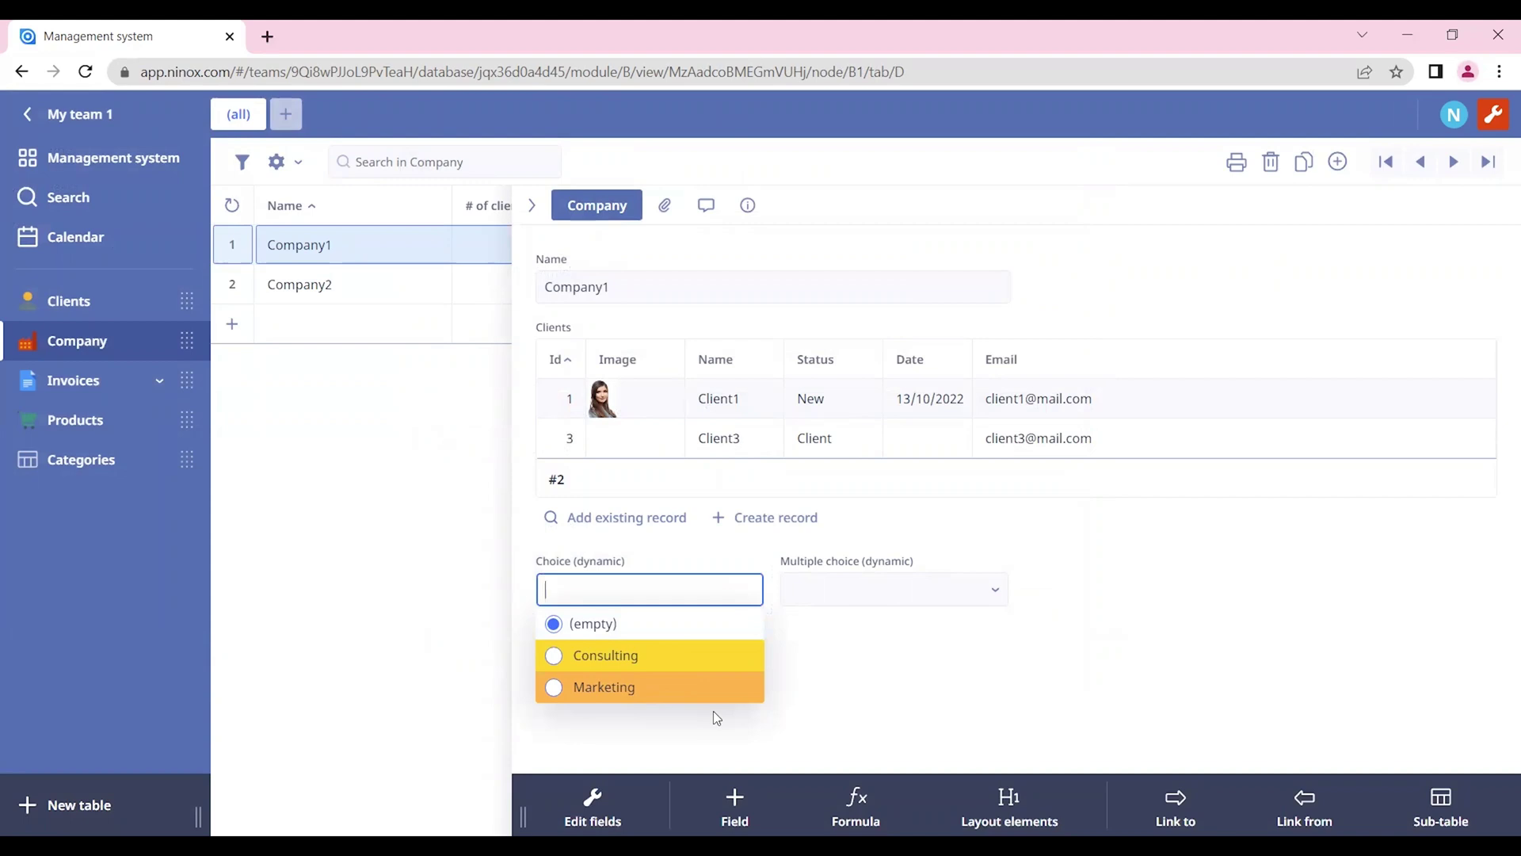
{"action": "left_click", "coordinate": [554, 656]}
{"action": "left_click", "coordinate": [611, 590]}
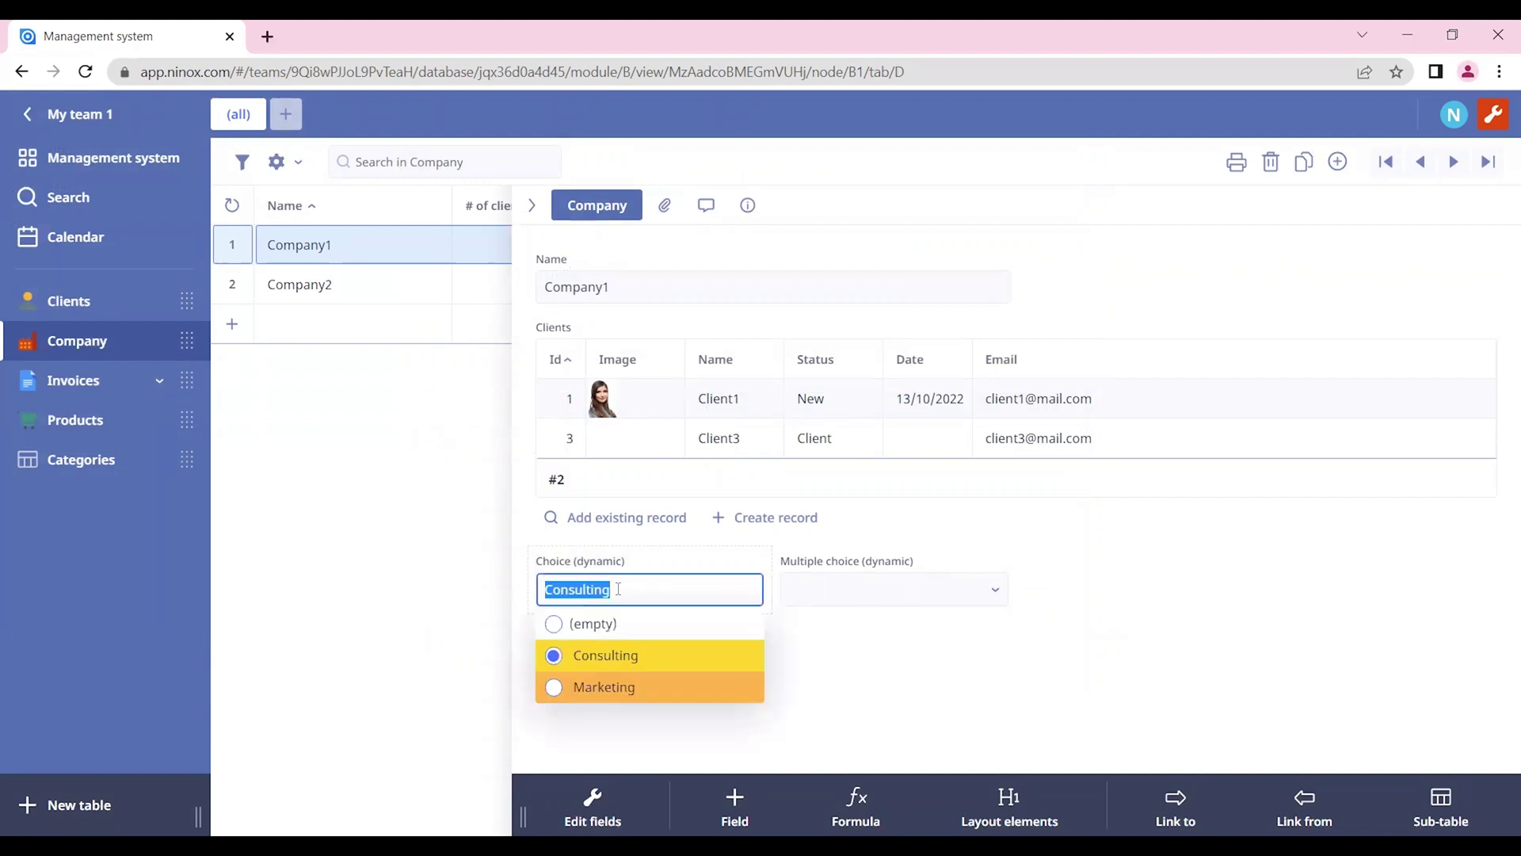
{"action": "left_click", "coordinate": [557, 687]}
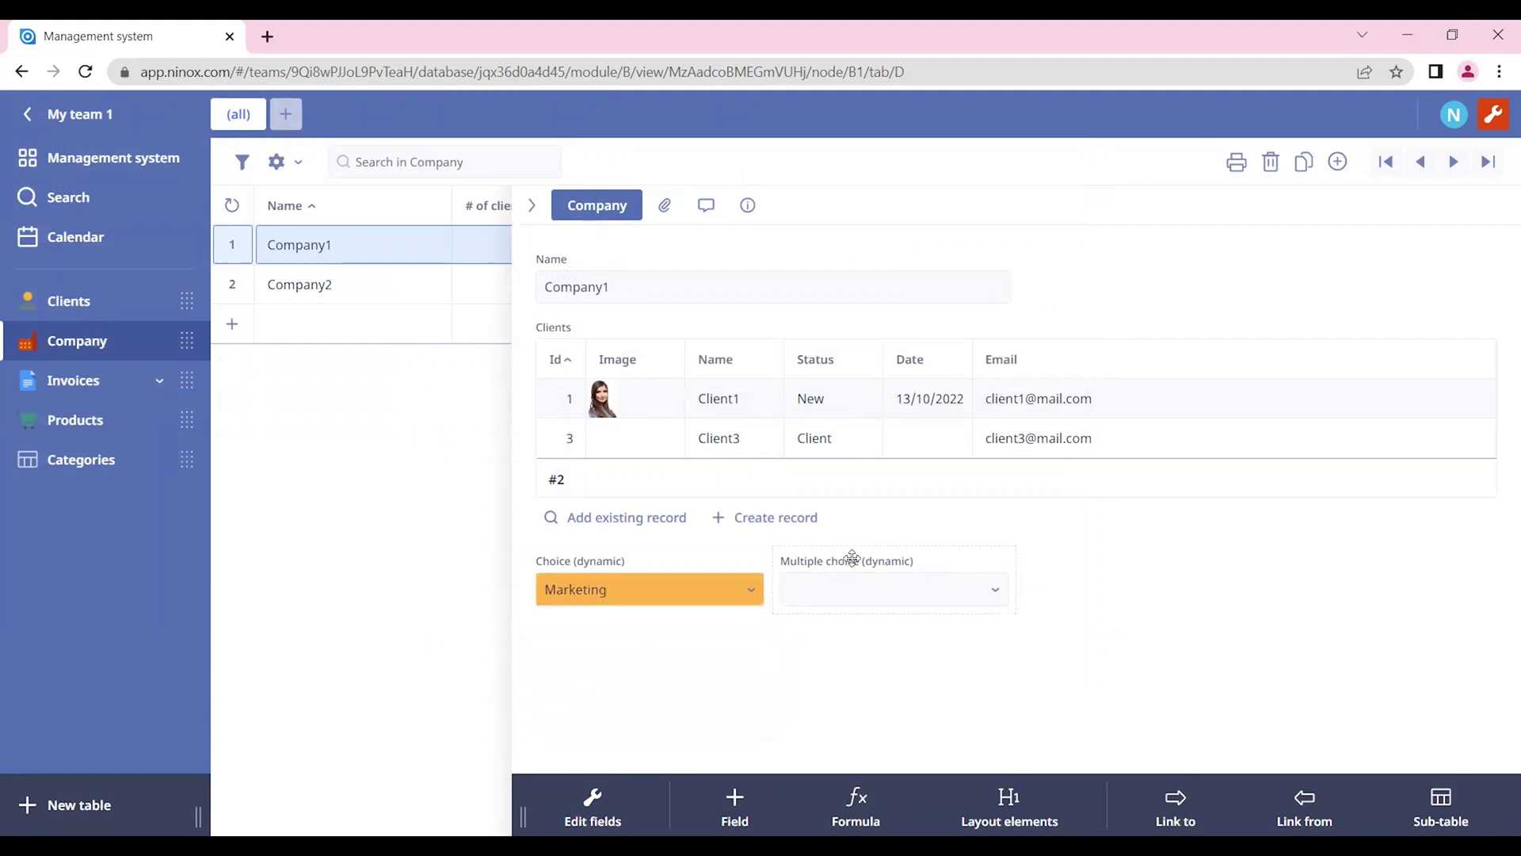
Step: Set the Multiple choice (dynamic) field's Dynamic value to 'select Categories order by Category'
{"action": "left_click", "coordinate": [889, 584]}
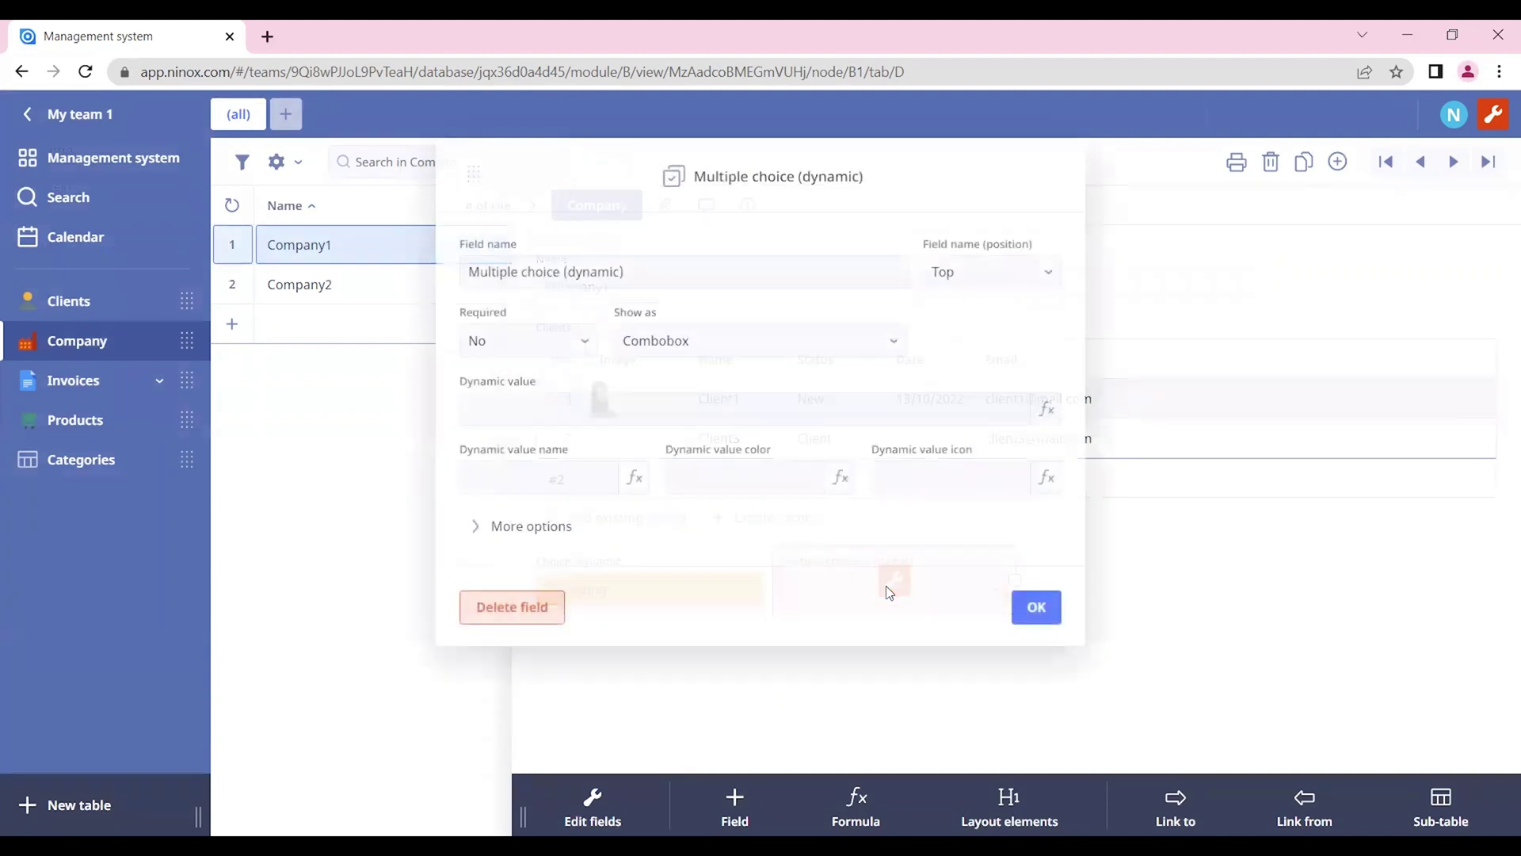
{"action": "left_click", "coordinate": [543, 412]}
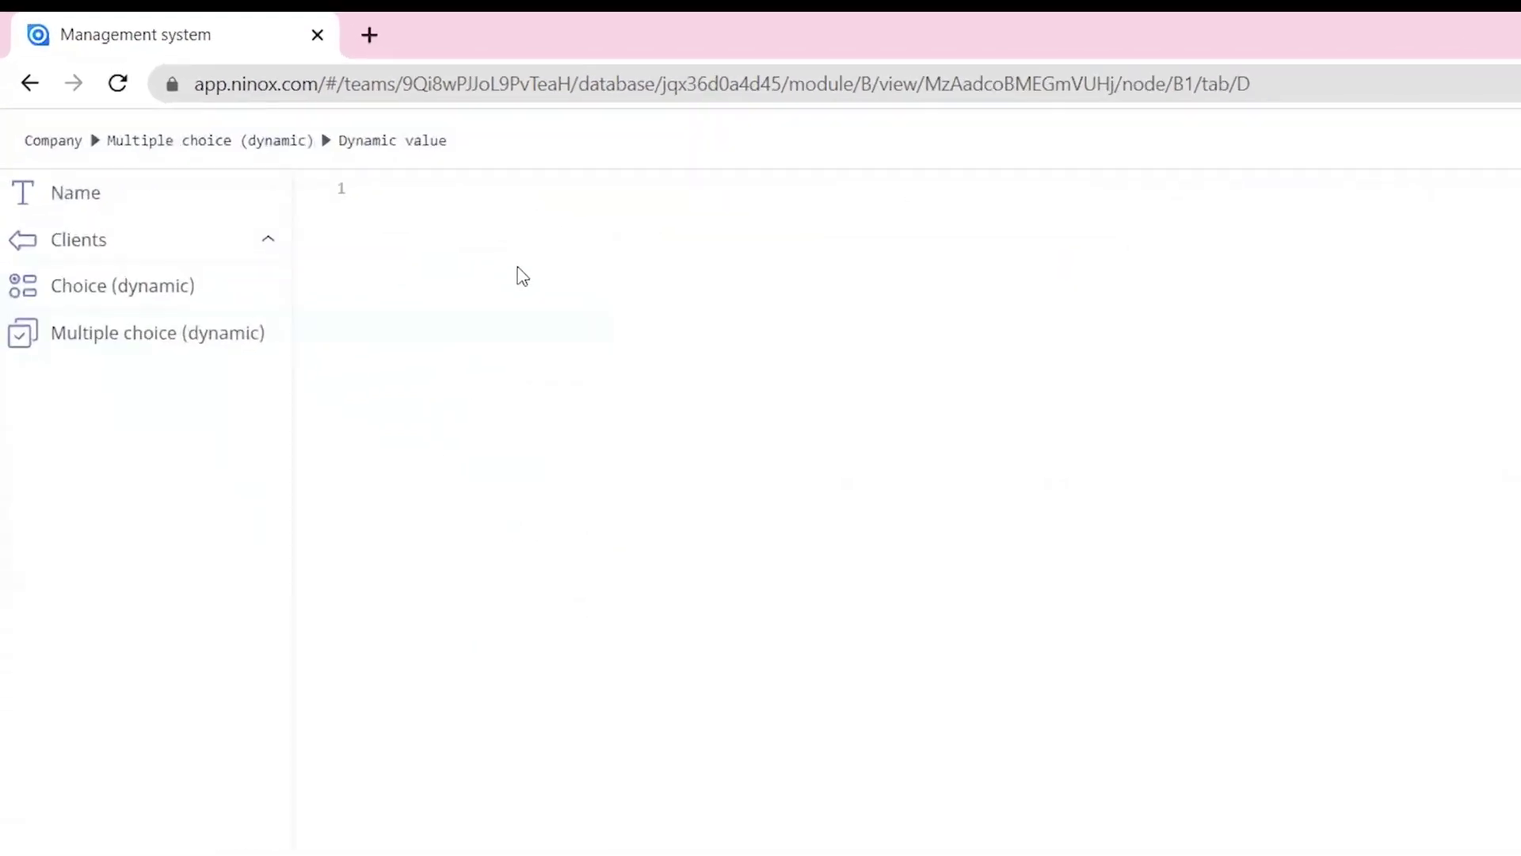
{"action": "type", "text": "sele"}
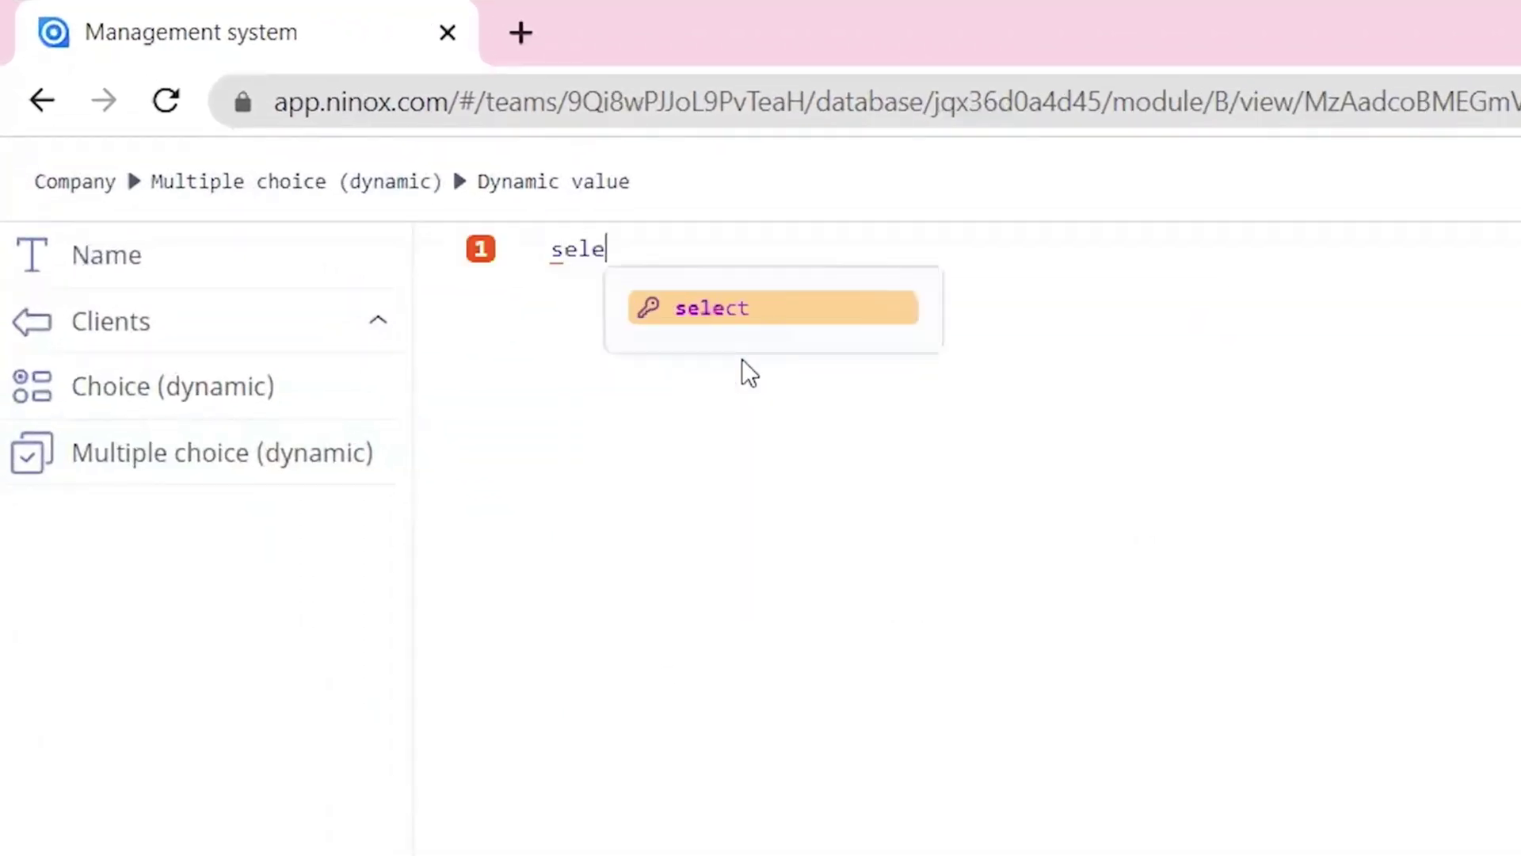
{"action": "type", "text": "ct cat"}
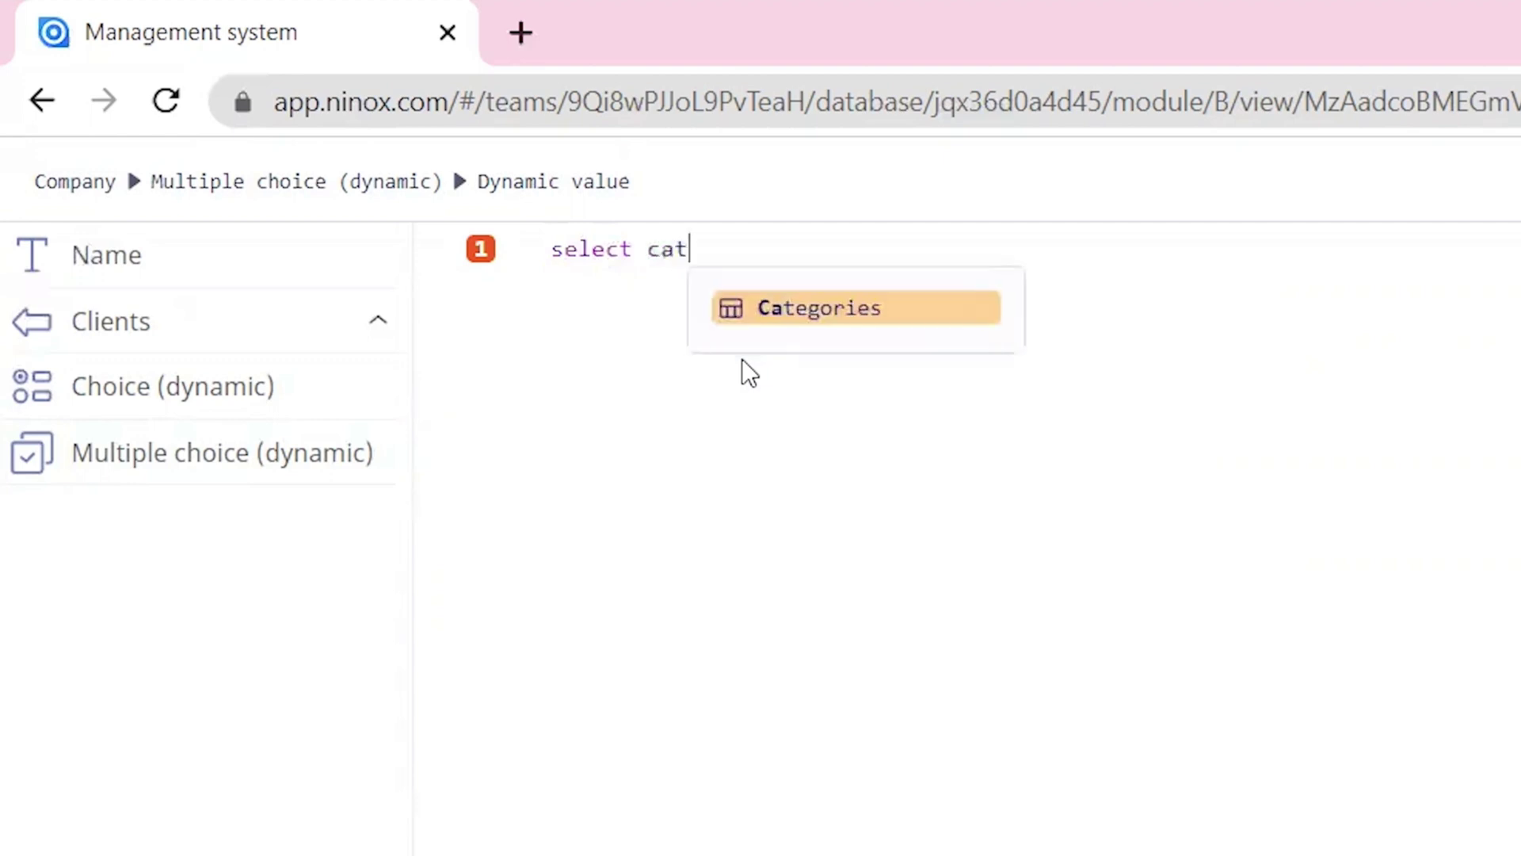
{"action": "type", "text": "e"}
{"action": "left_click", "coordinate": [935, 309]}
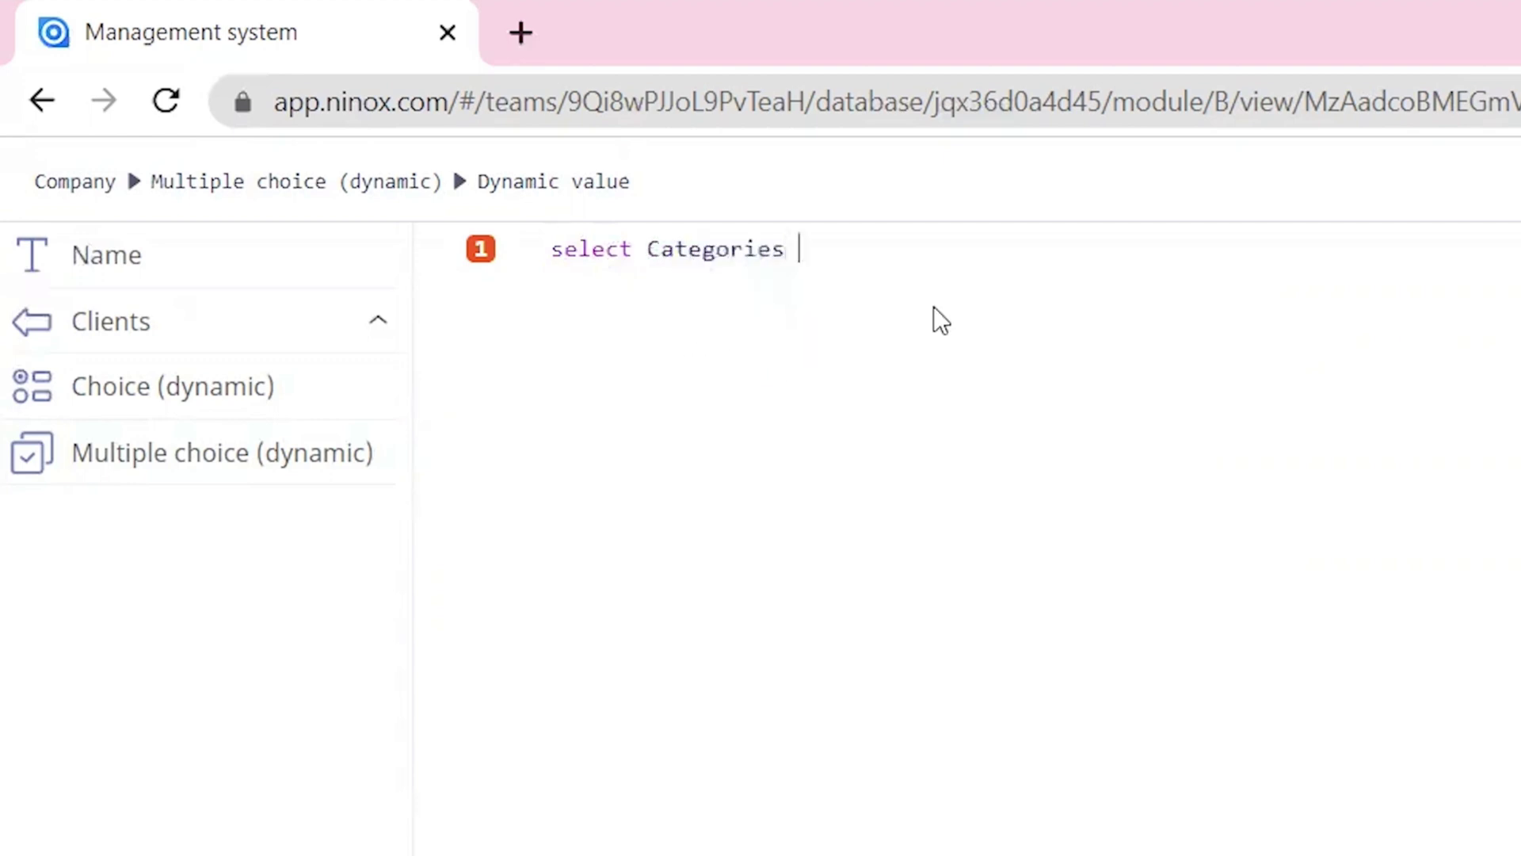
{"action": "type", "text": "order by c"}
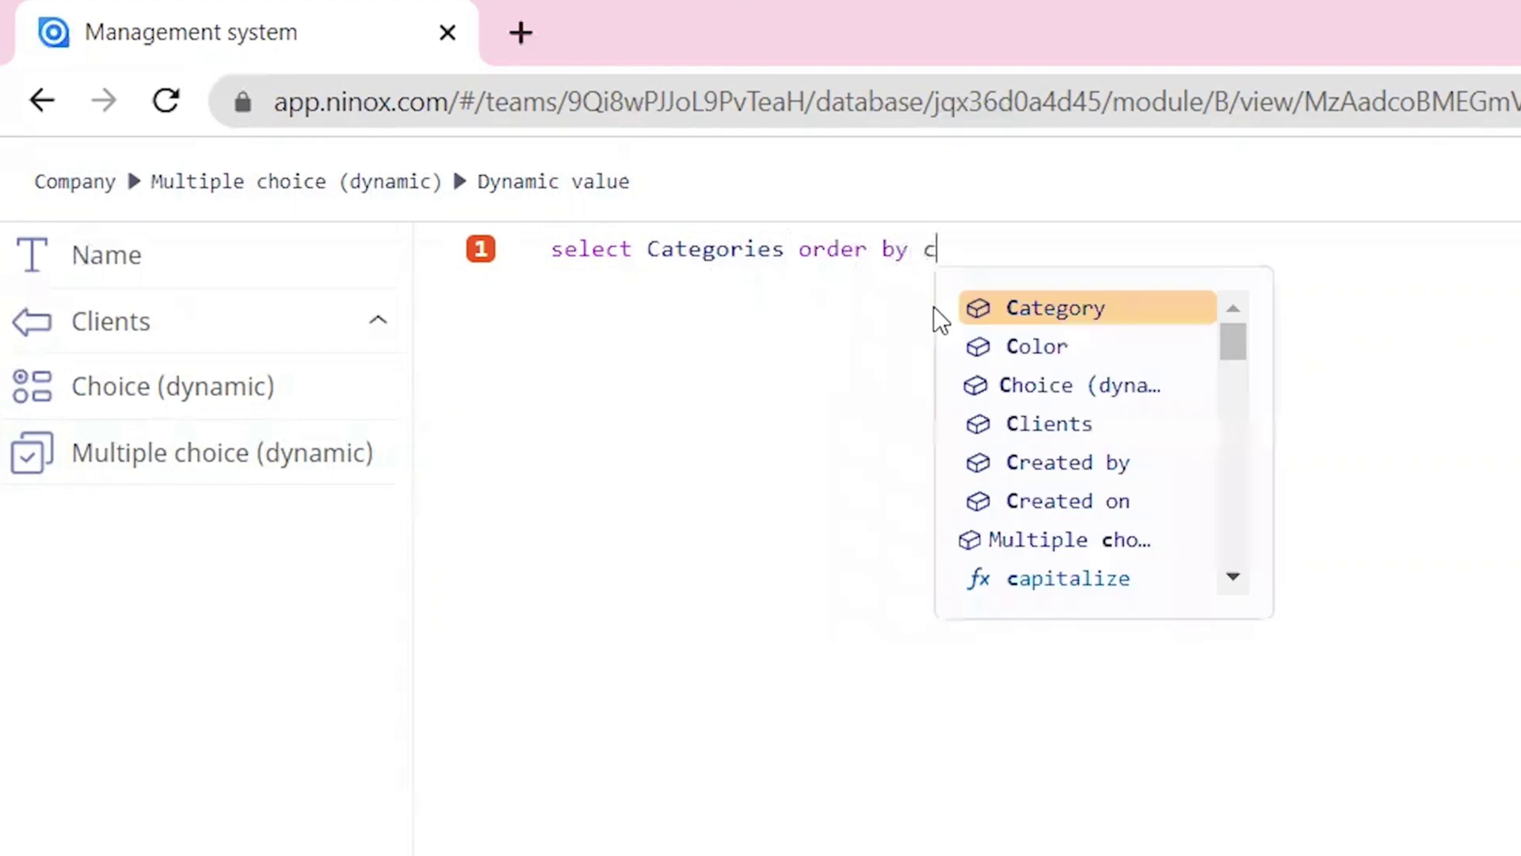
{"action": "type", "text": "ate"}
{"action": "key", "text": "Return"}
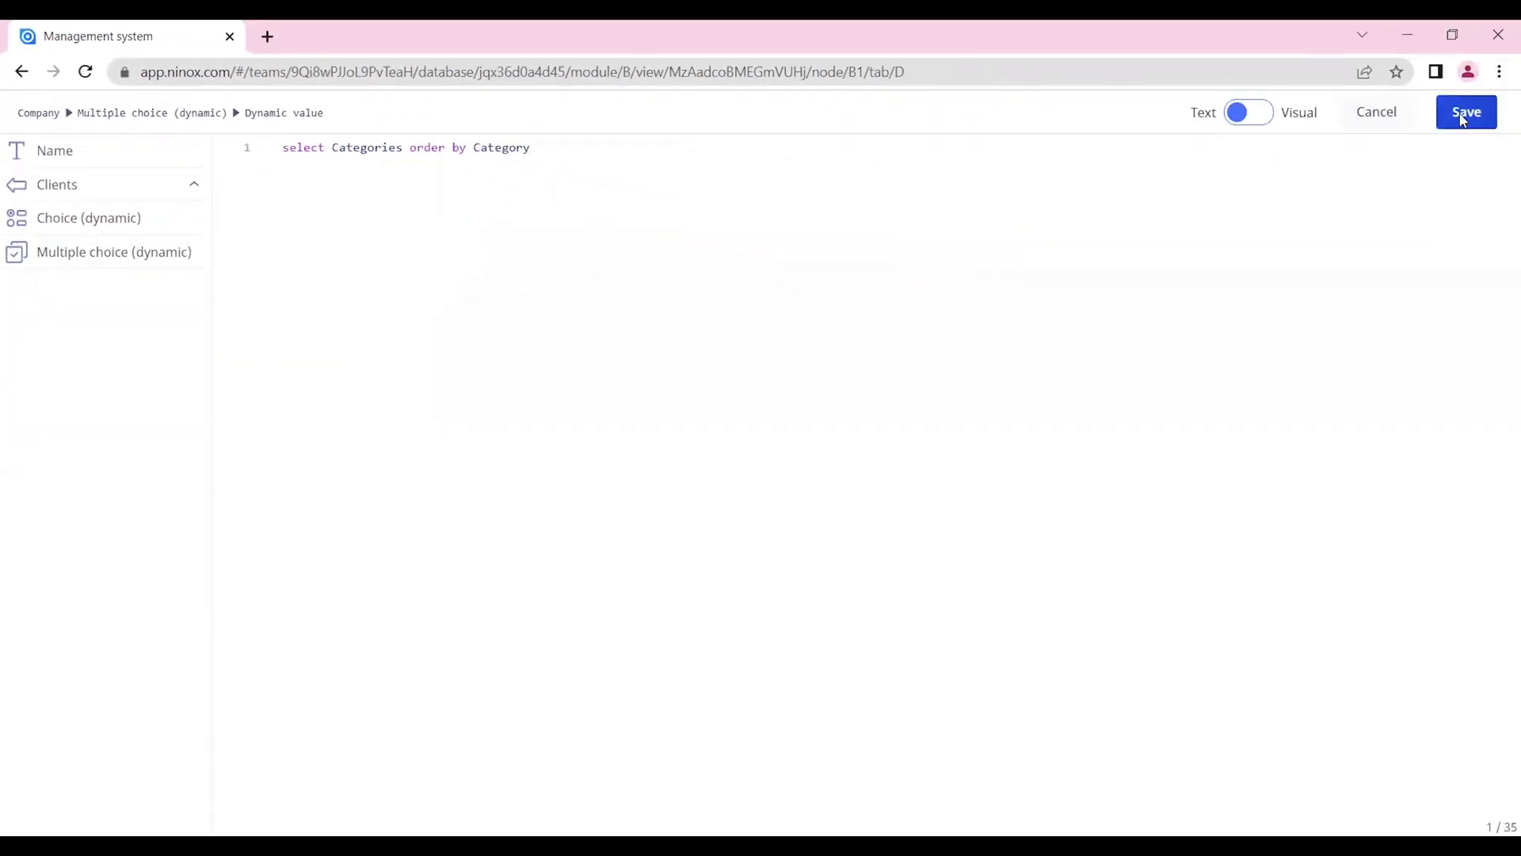
{"action": "left_click", "coordinate": [1467, 112]}
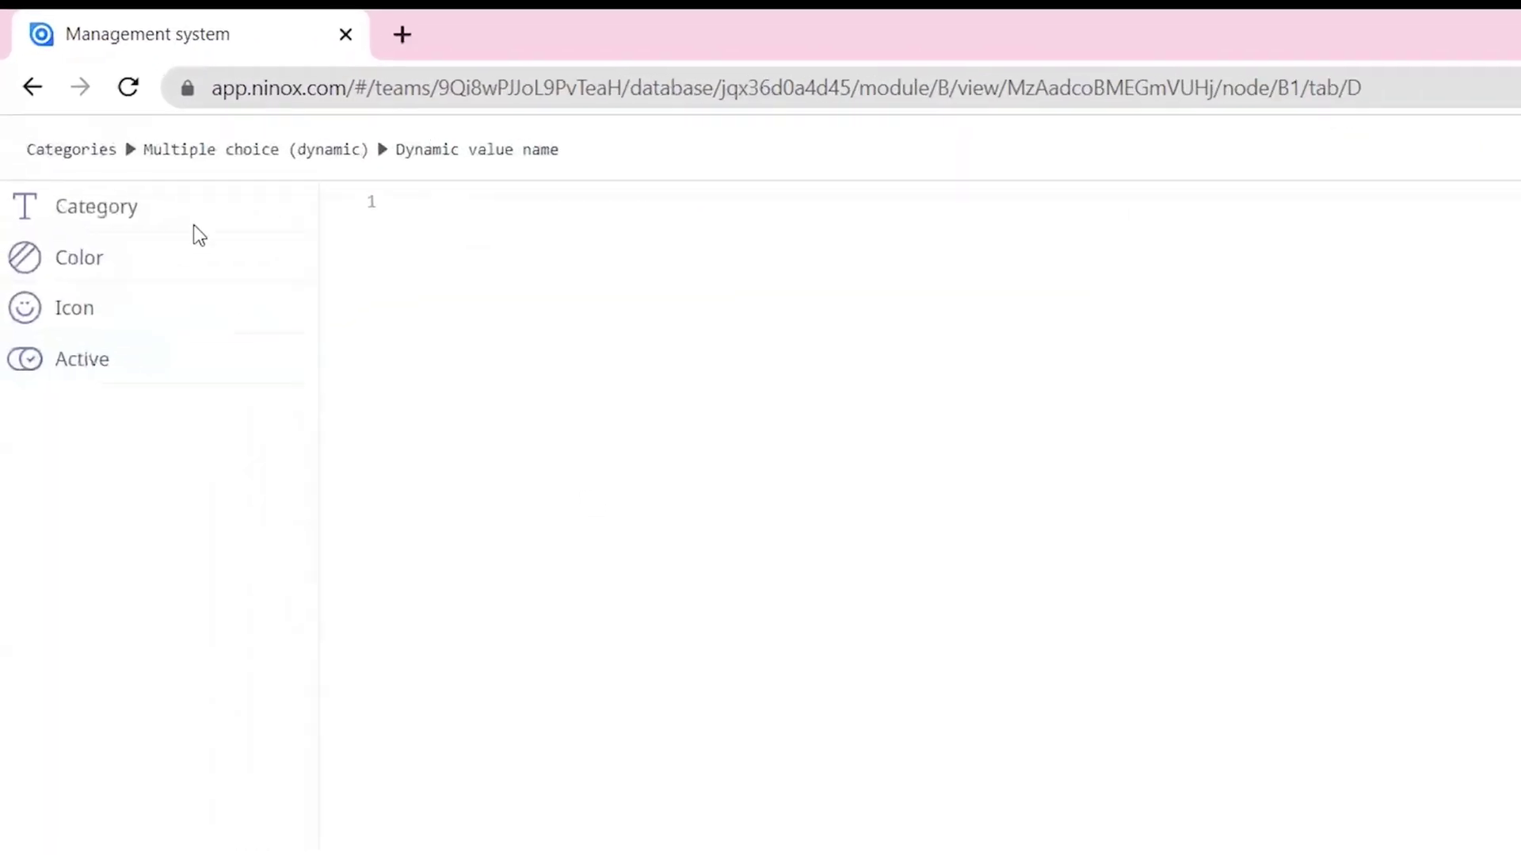
Step: Use Category for option names, Color for option colours and Icon for option icons
{"action": "left_click", "coordinate": [294, 259]}
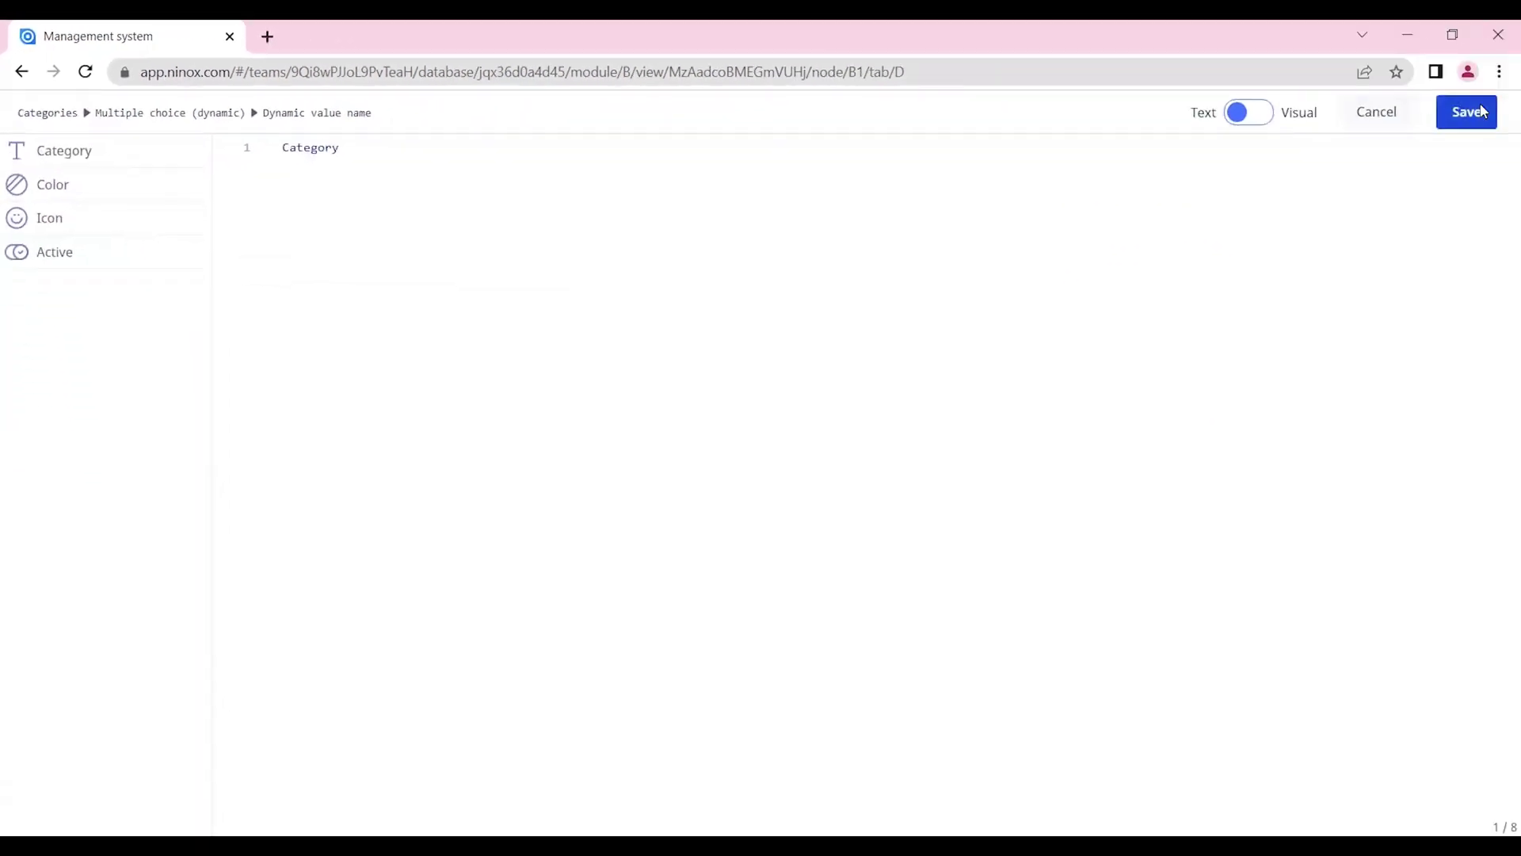
{"action": "left_click", "coordinate": [1468, 110]}
{"action": "left_click", "coordinate": [752, 484]}
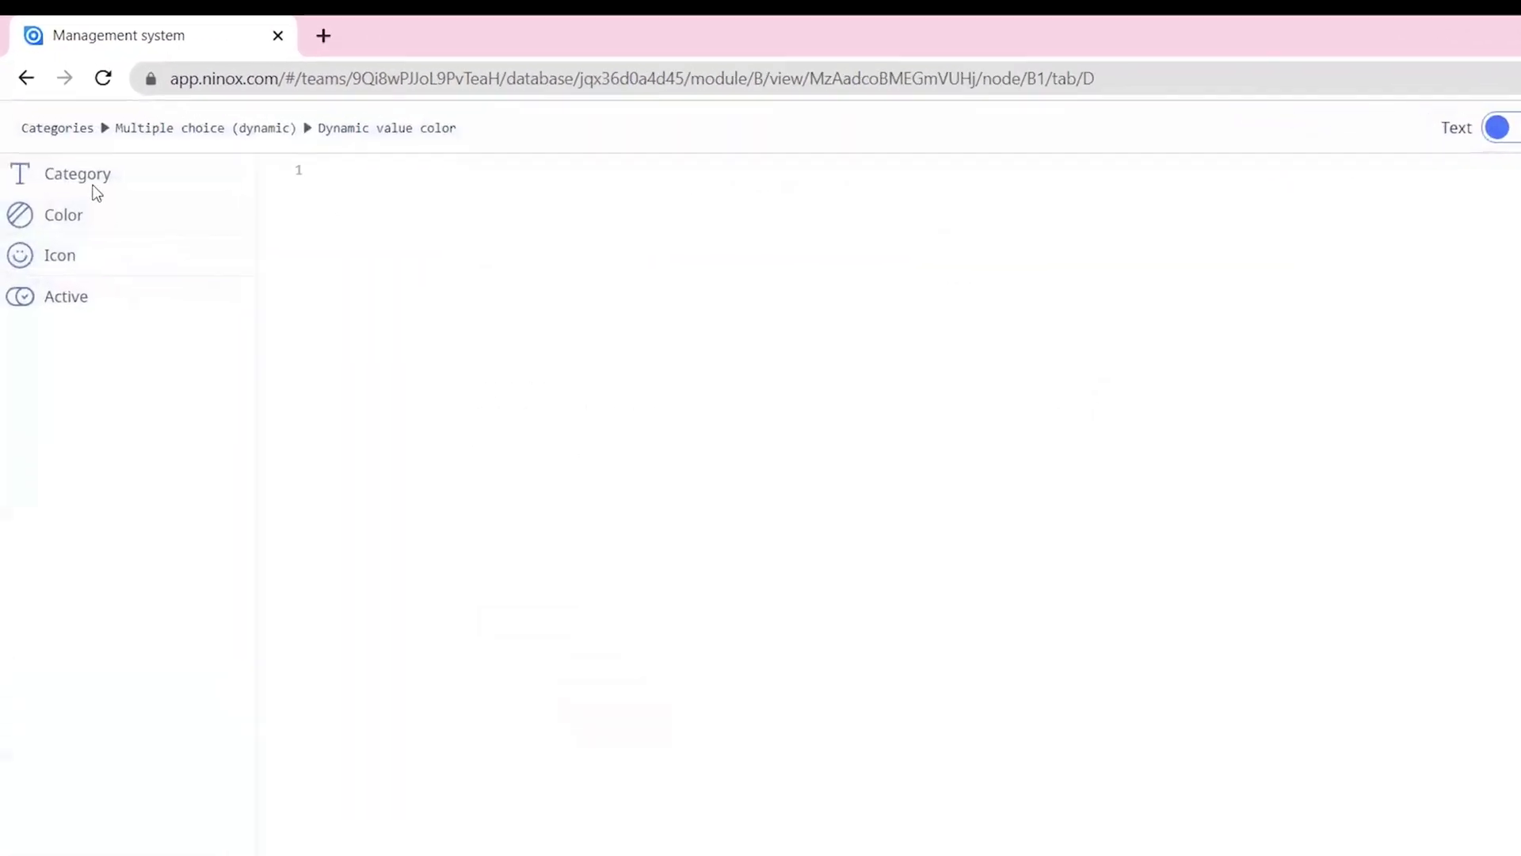
{"action": "left_click", "coordinate": [77, 249]}
{"action": "left_click", "coordinate": [1467, 109]}
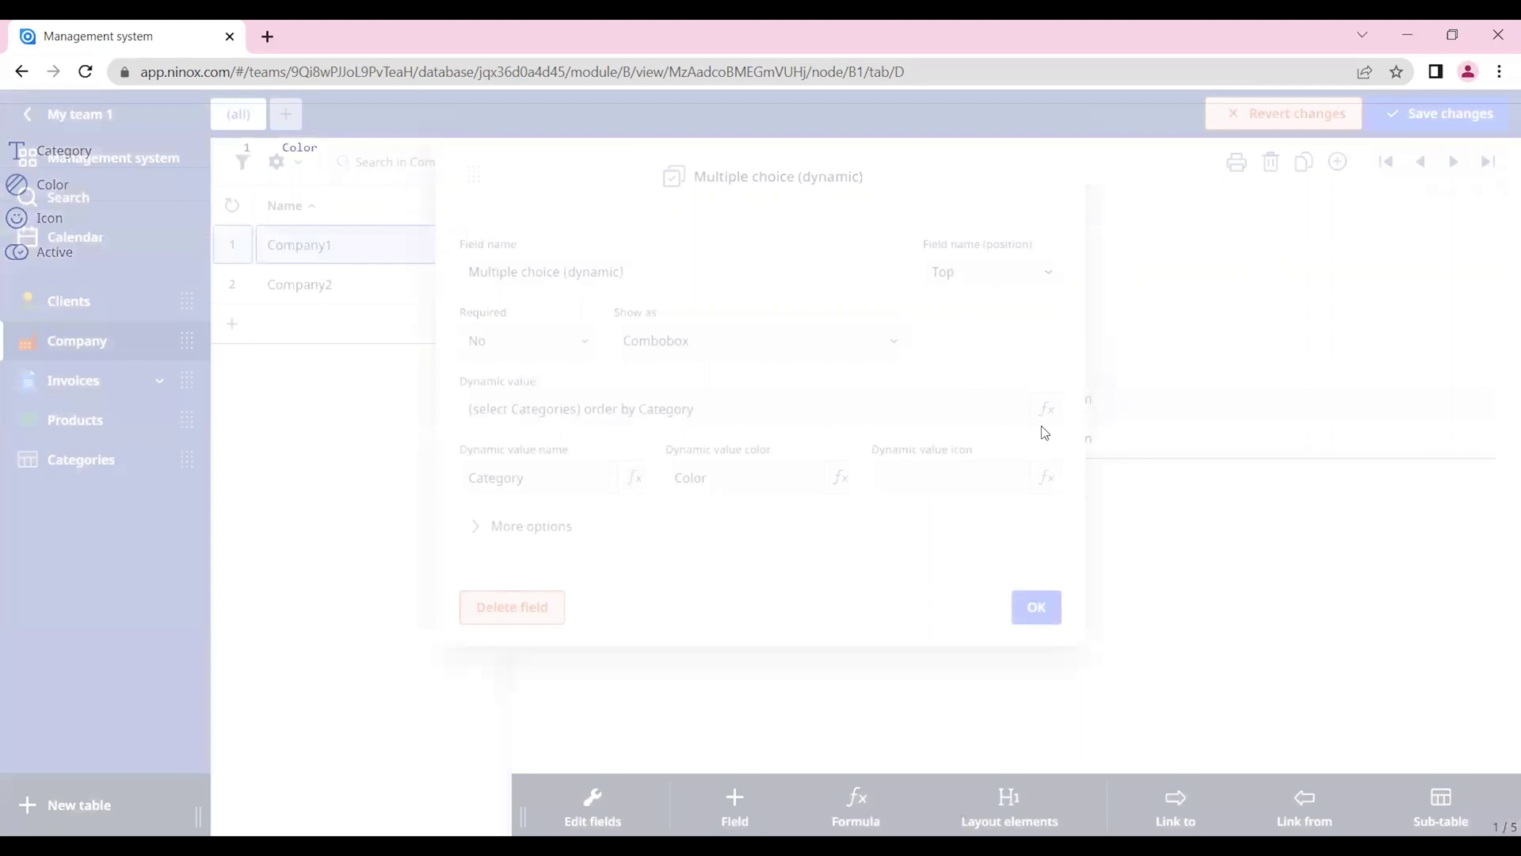
{"action": "left_click", "coordinate": [968, 480]}
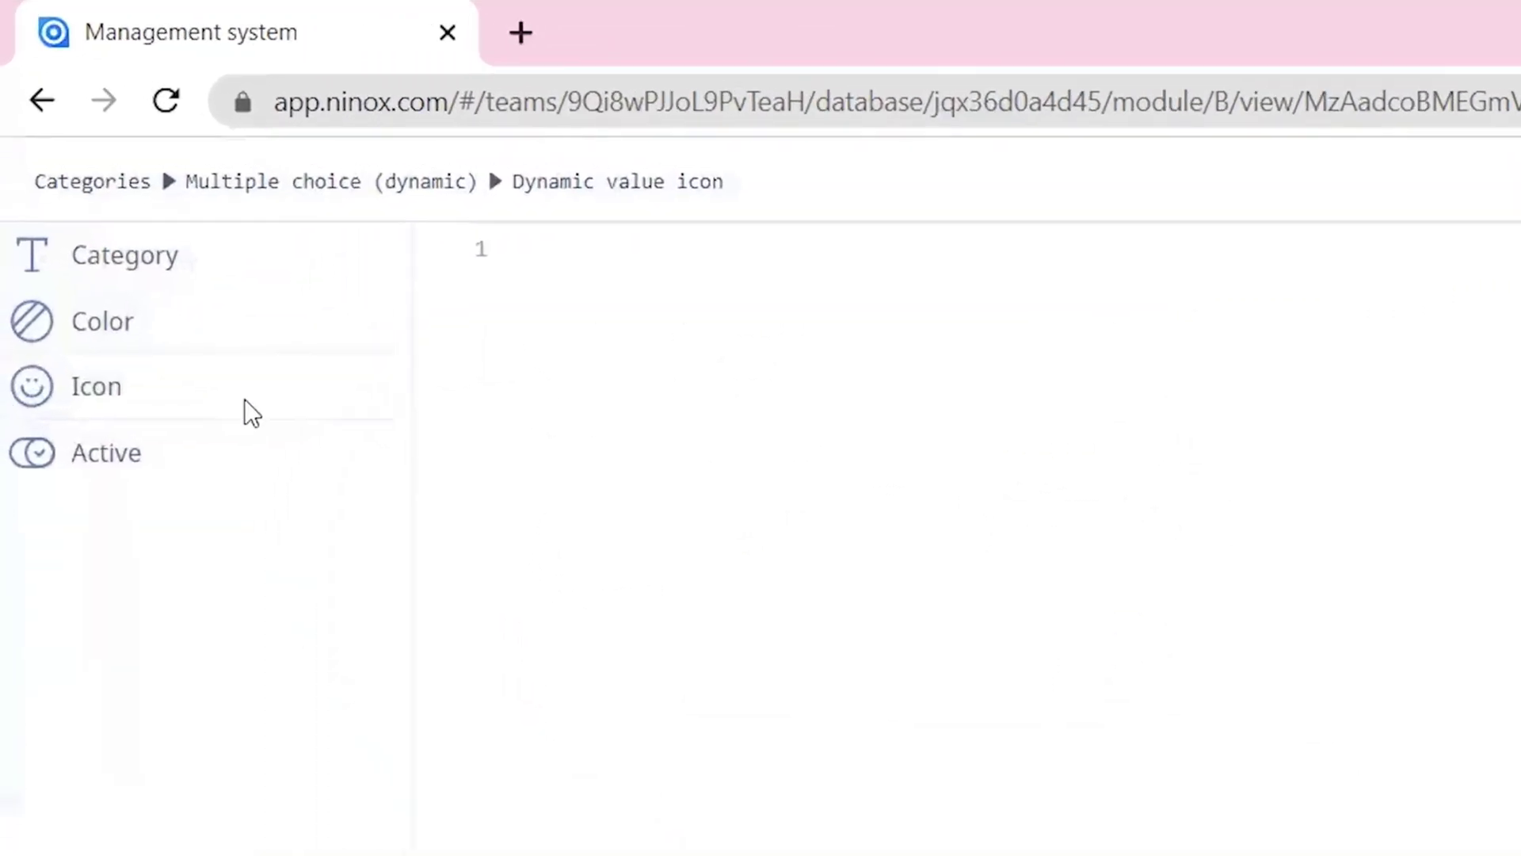
{"action": "left_click", "coordinate": [190, 338]}
{"action": "left_click", "coordinate": [1467, 112]}
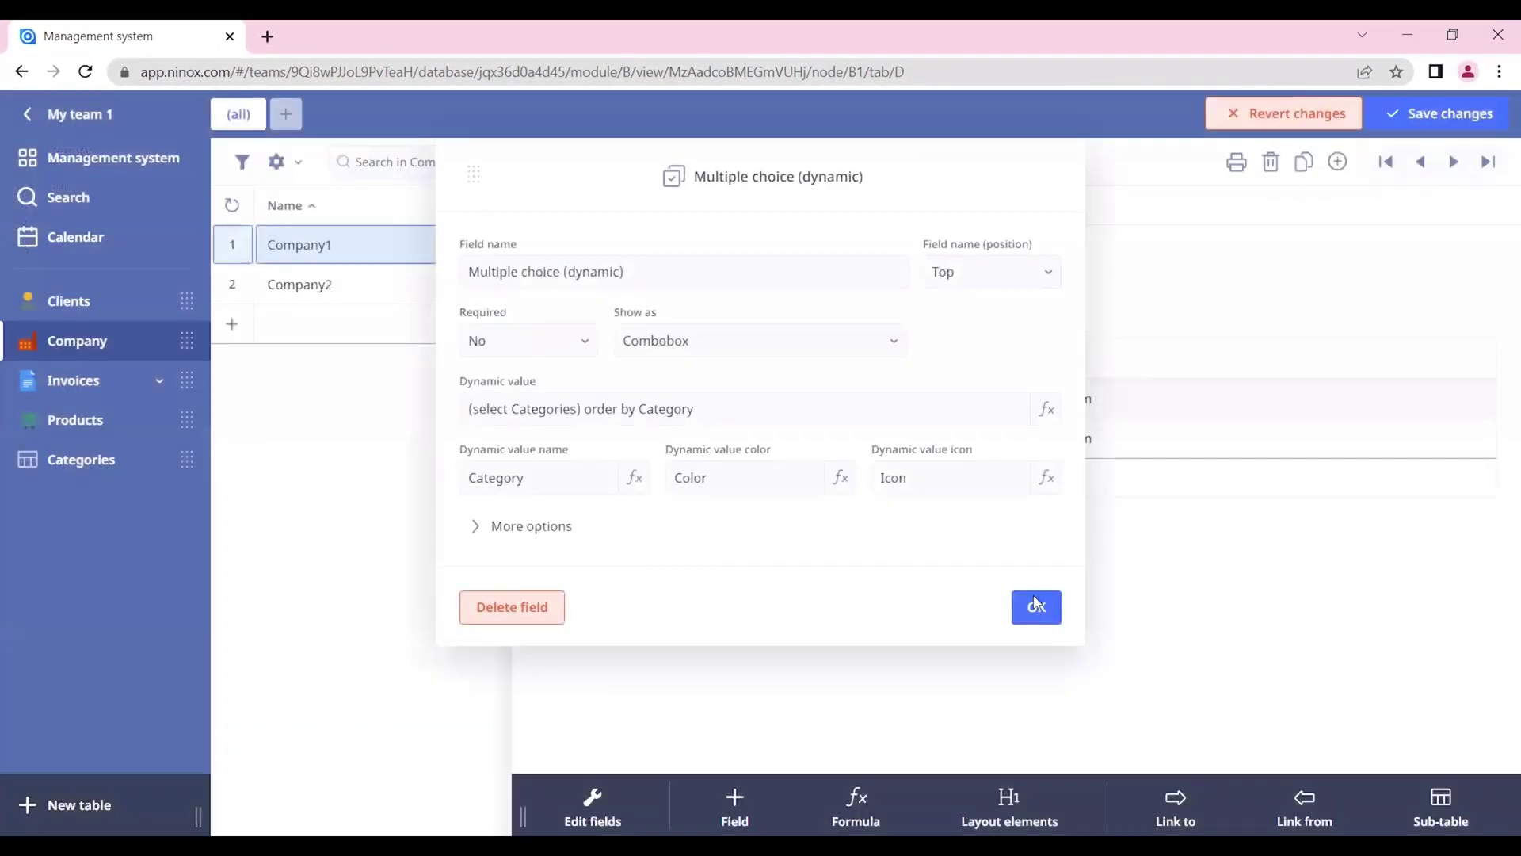
Step: Save the field setup and tick Consulting and Marketing in Company1's Multiple choice (dynamic) field
{"action": "left_click", "coordinate": [1035, 604]}
{"action": "left_click", "coordinate": [1485, 119]}
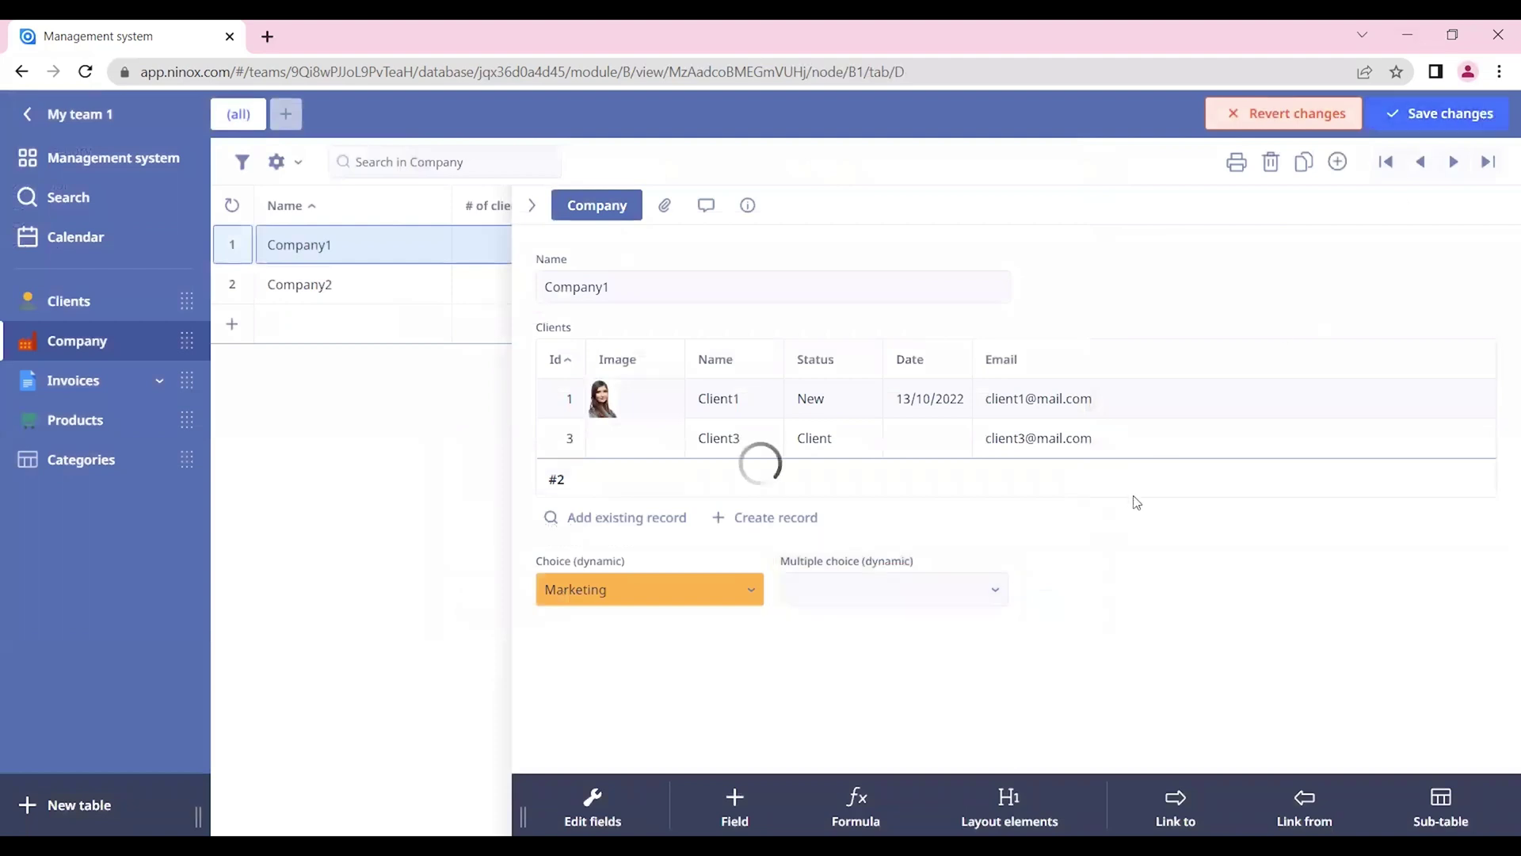
{"action": "left_click", "coordinate": [987, 595]}
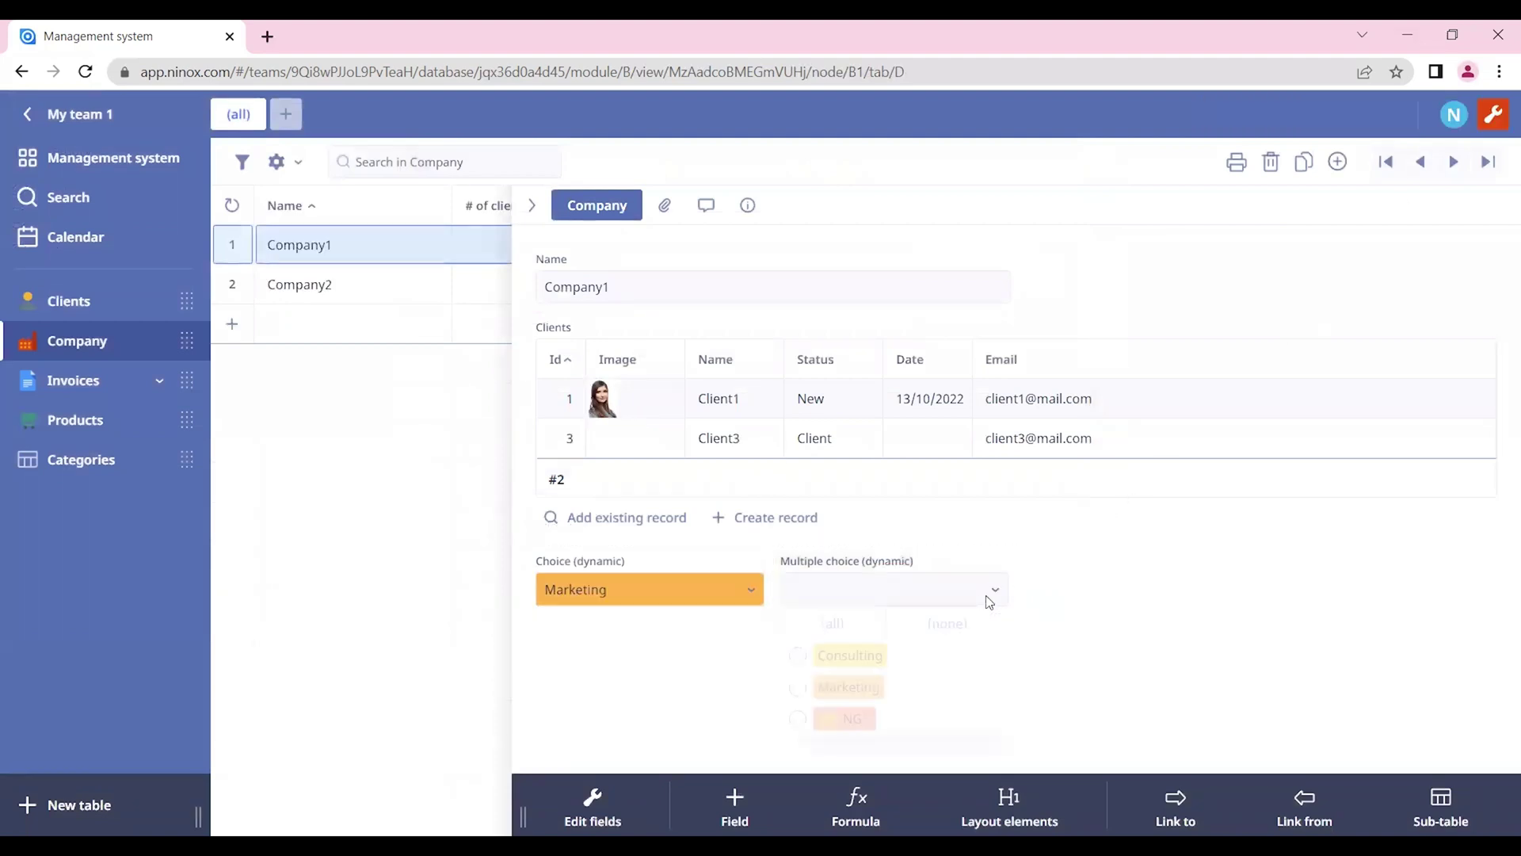
{"action": "left_click", "coordinate": [852, 660]}
{"action": "left_click", "coordinate": [841, 685]}
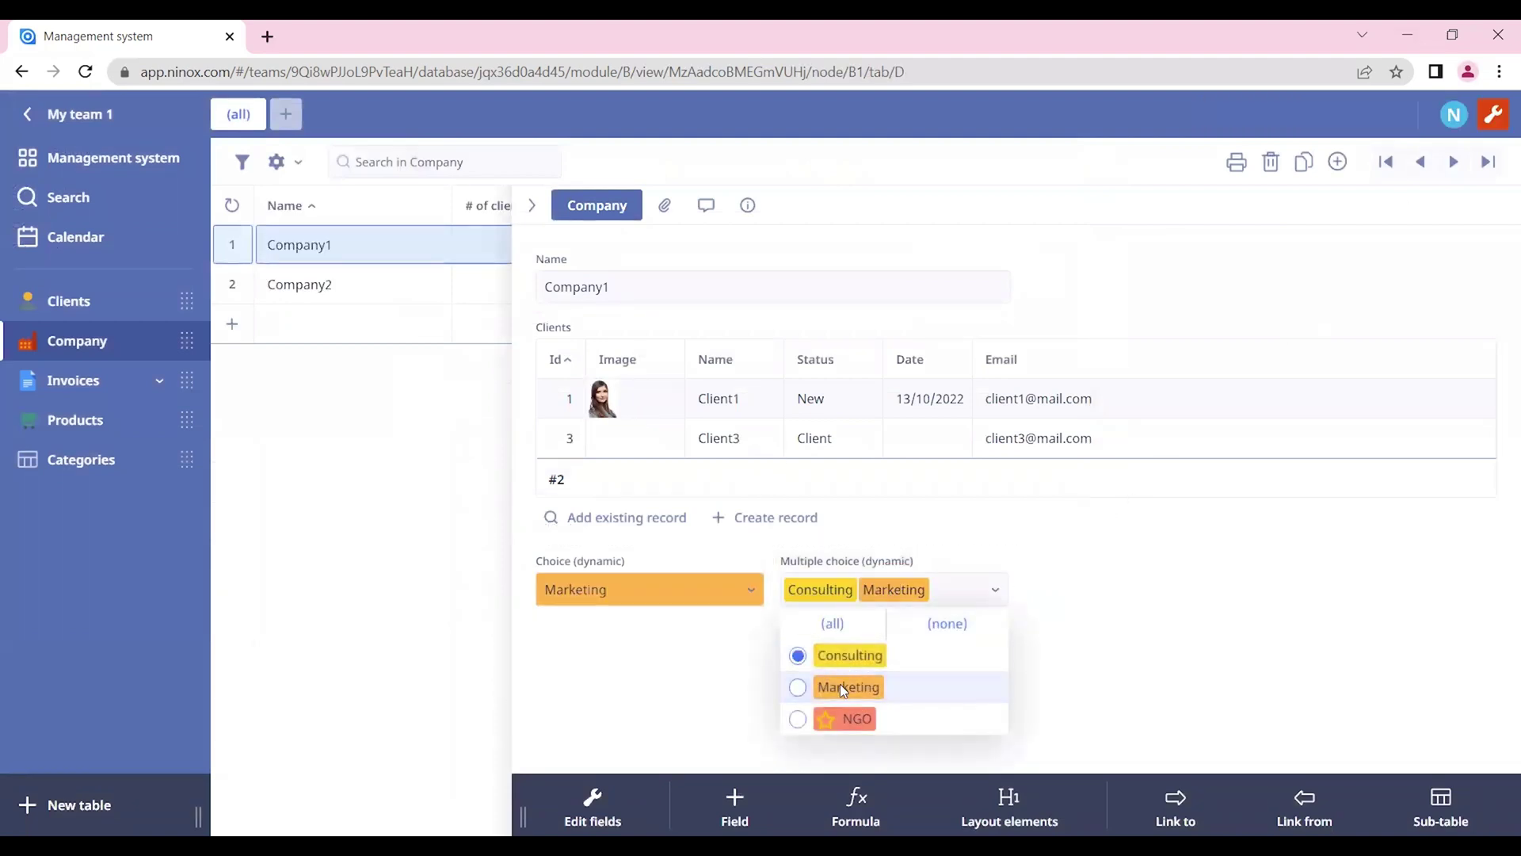
{"action": "left_click", "coordinate": [1133, 611]}
{"action": "mouse_move", "coordinate": [873, 568]}
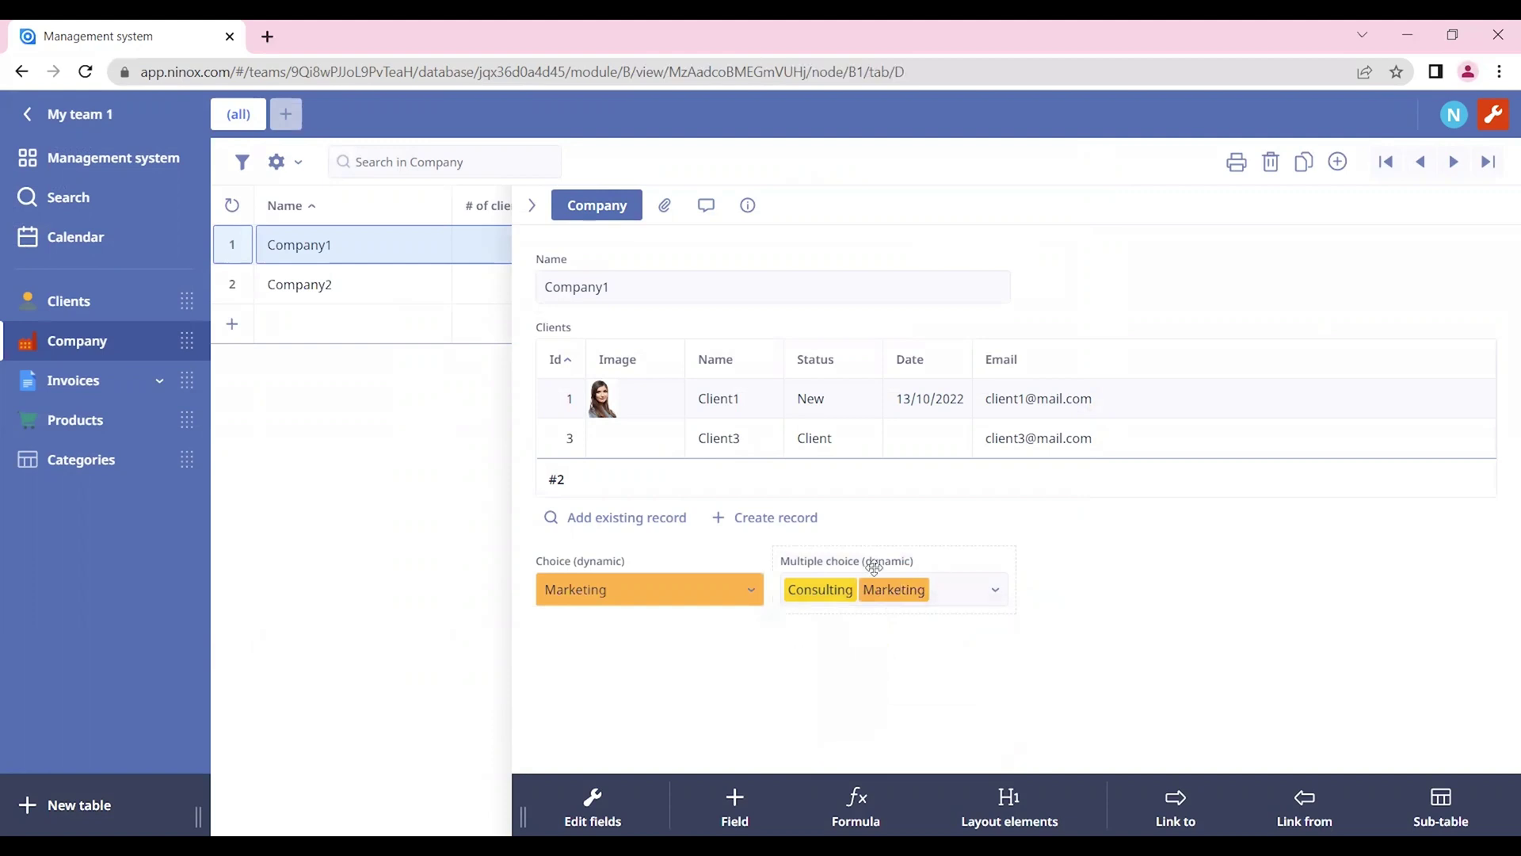
{"action": "left_click", "coordinate": [894, 581]}
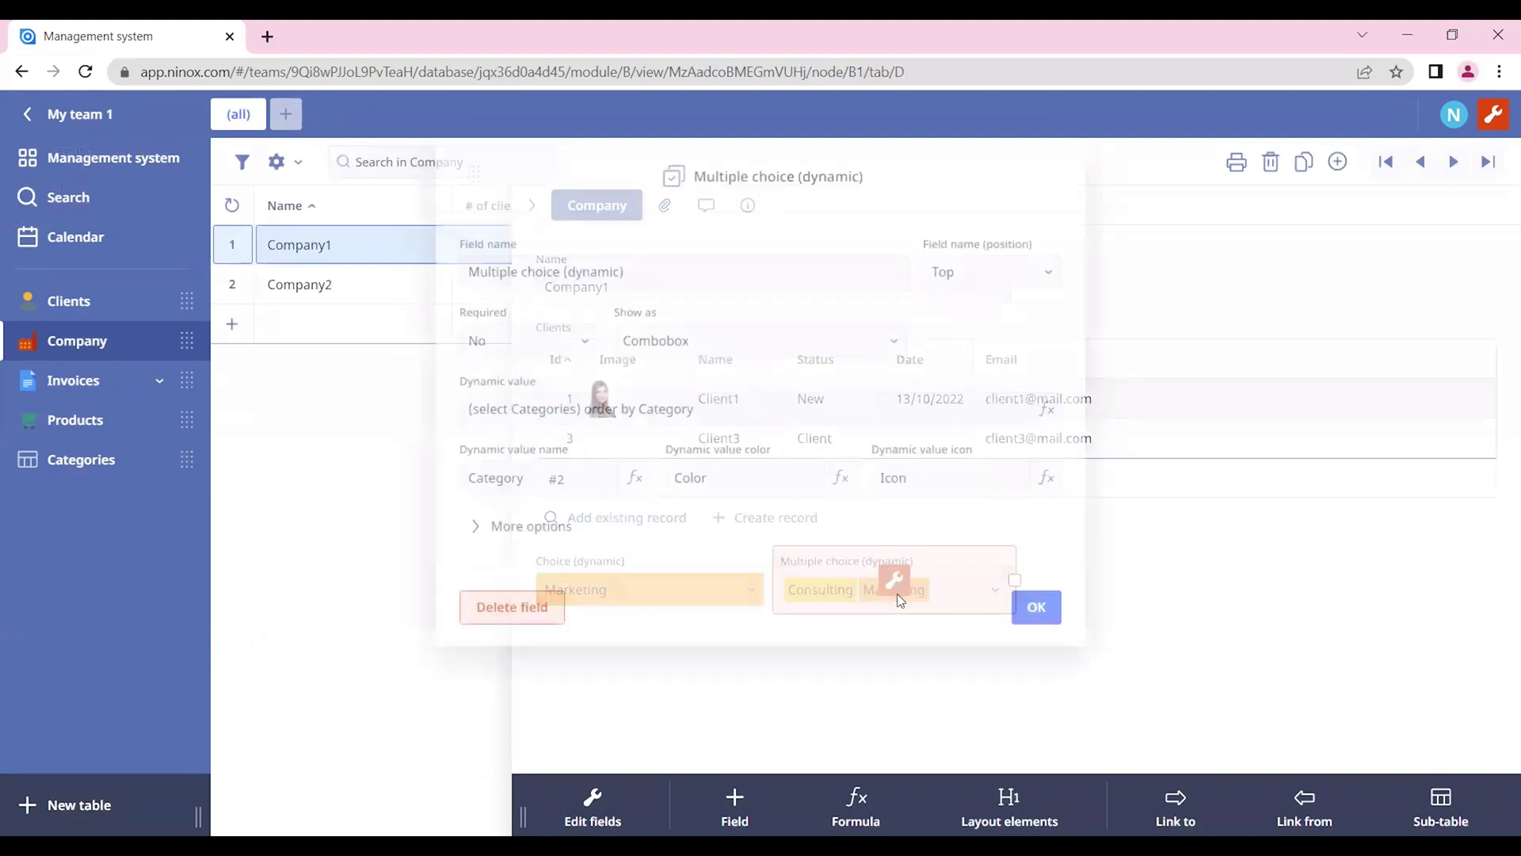
Step: Set the option display-name formula to Category + " " + Active so options read Consulting Yes, Marketing Yes, NGO
{"action": "left_click", "coordinate": [538, 482]}
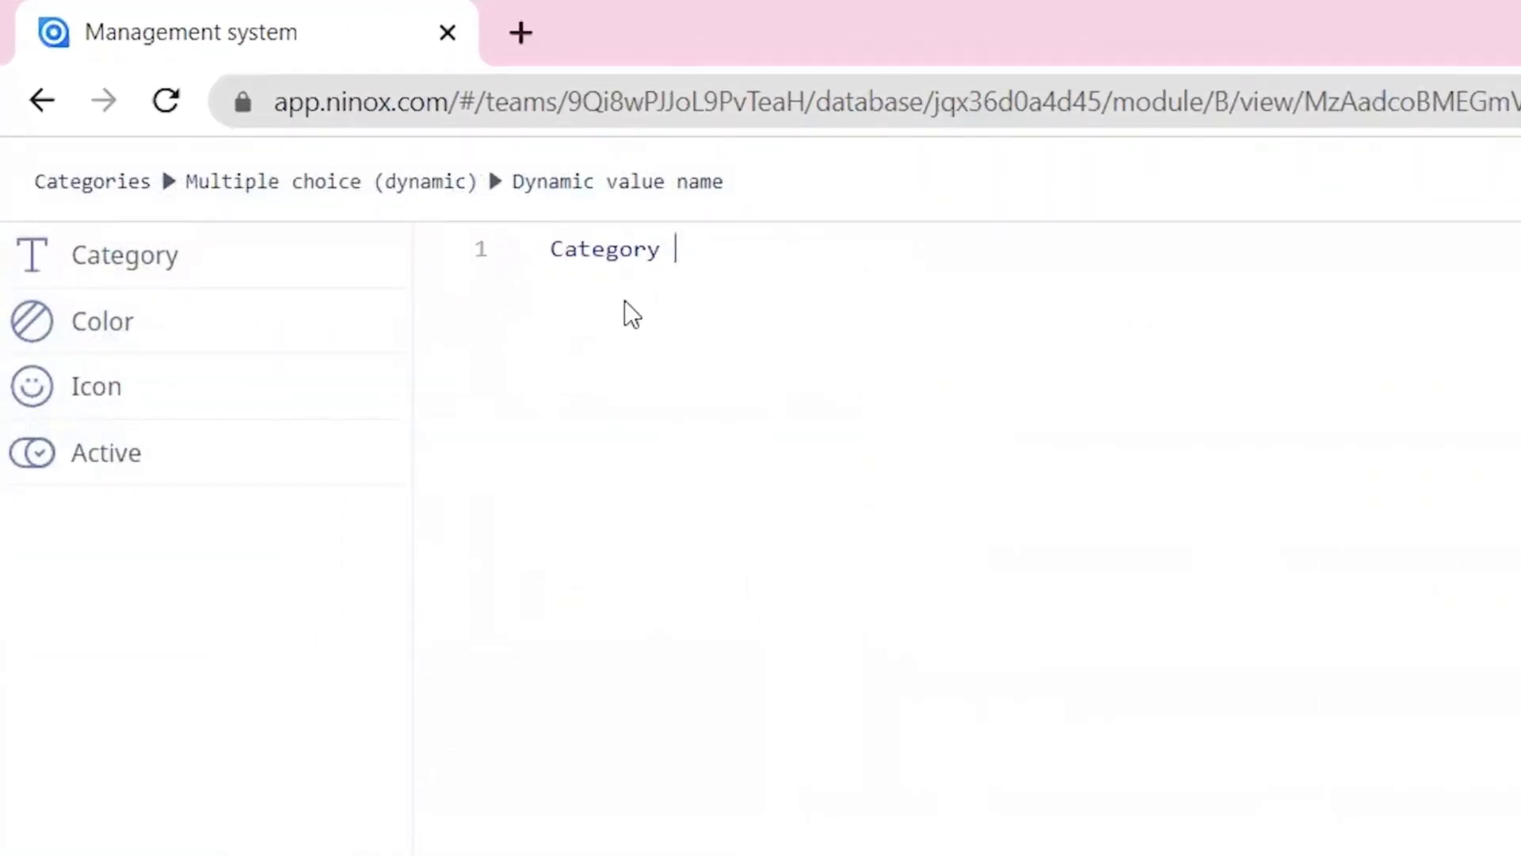
{"action": "type", "text": "+\""}
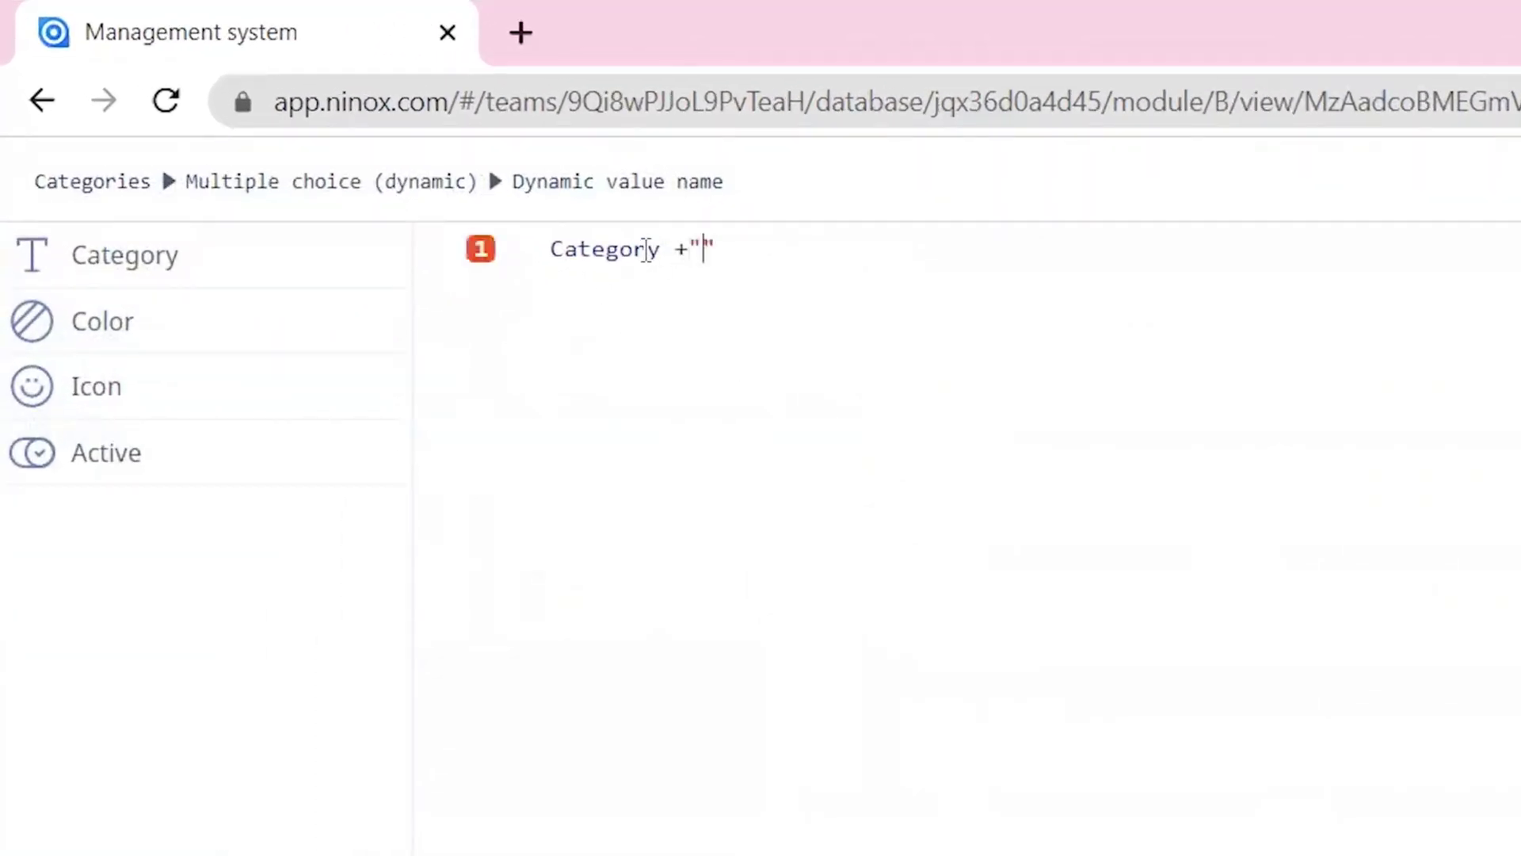
{"action": "type", "text": " \"+"}
{"action": "left_click", "coordinate": [215, 476]}
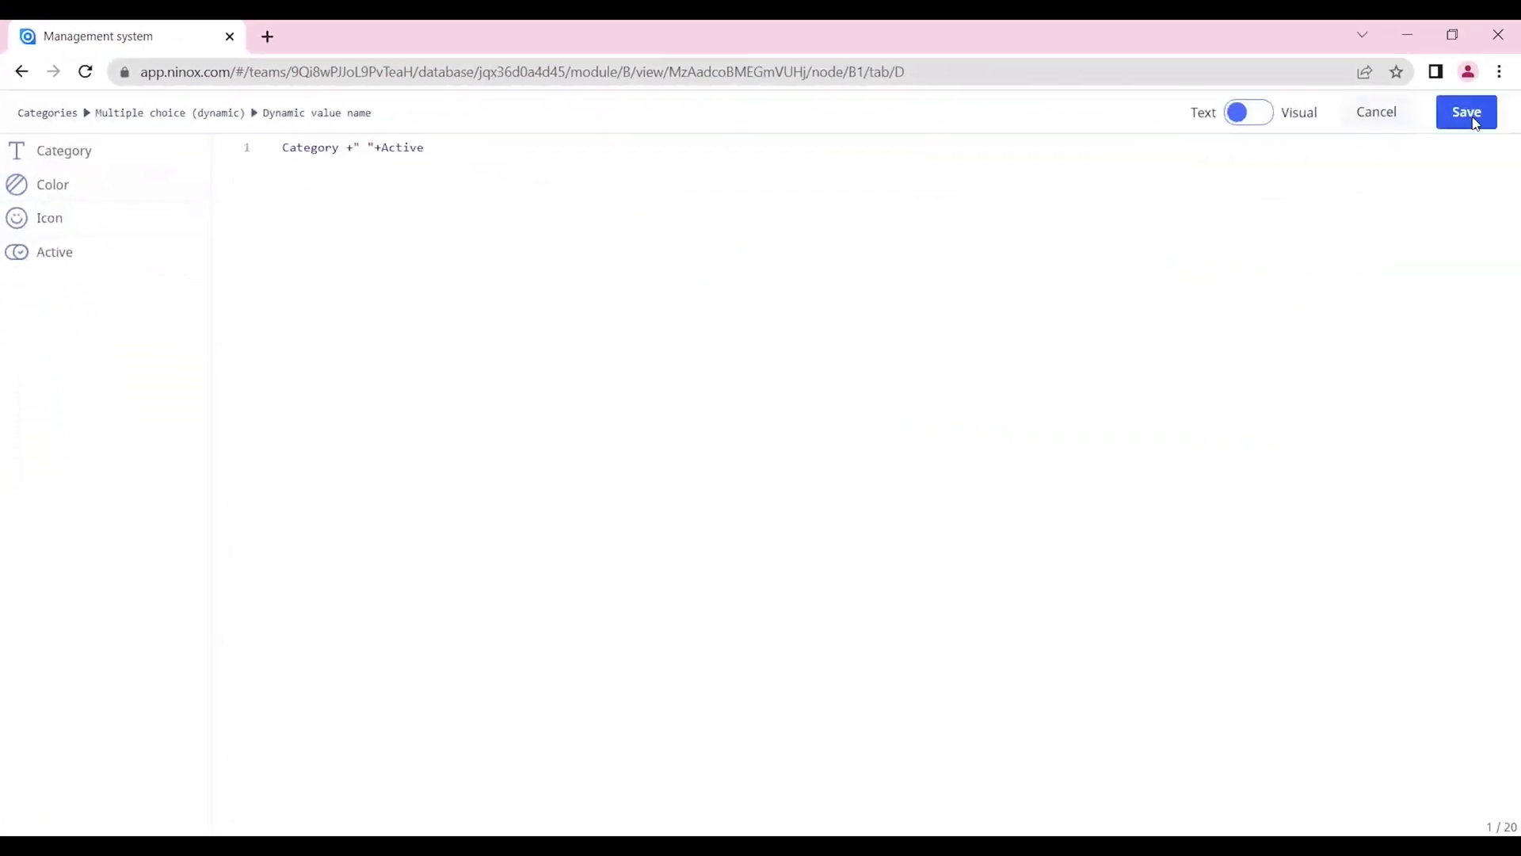
{"action": "left_click", "coordinate": [1471, 113]}
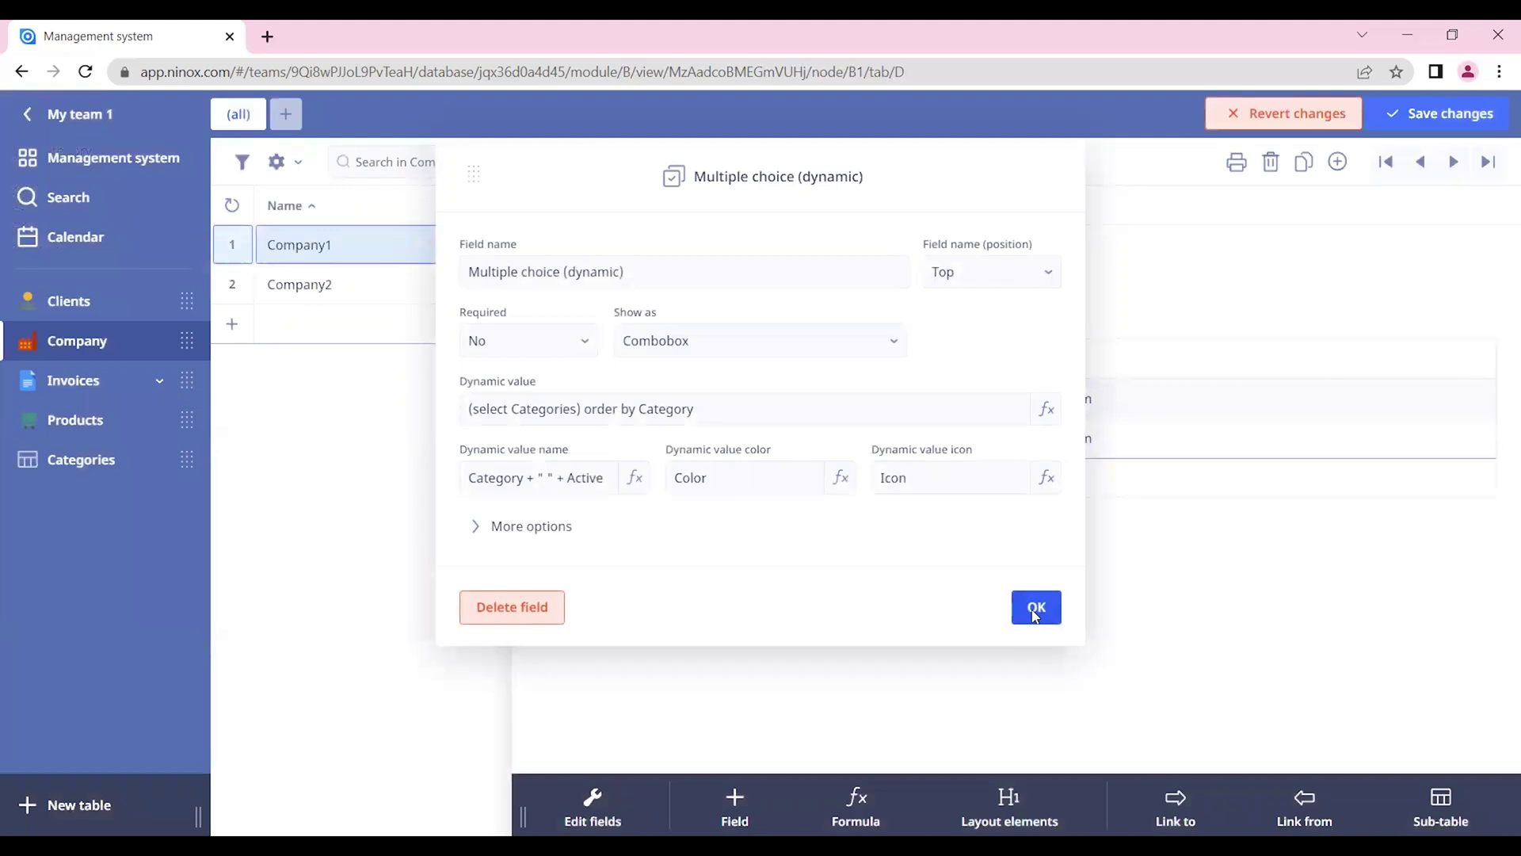
{"action": "left_click", "coordinate": [1035, 609]}
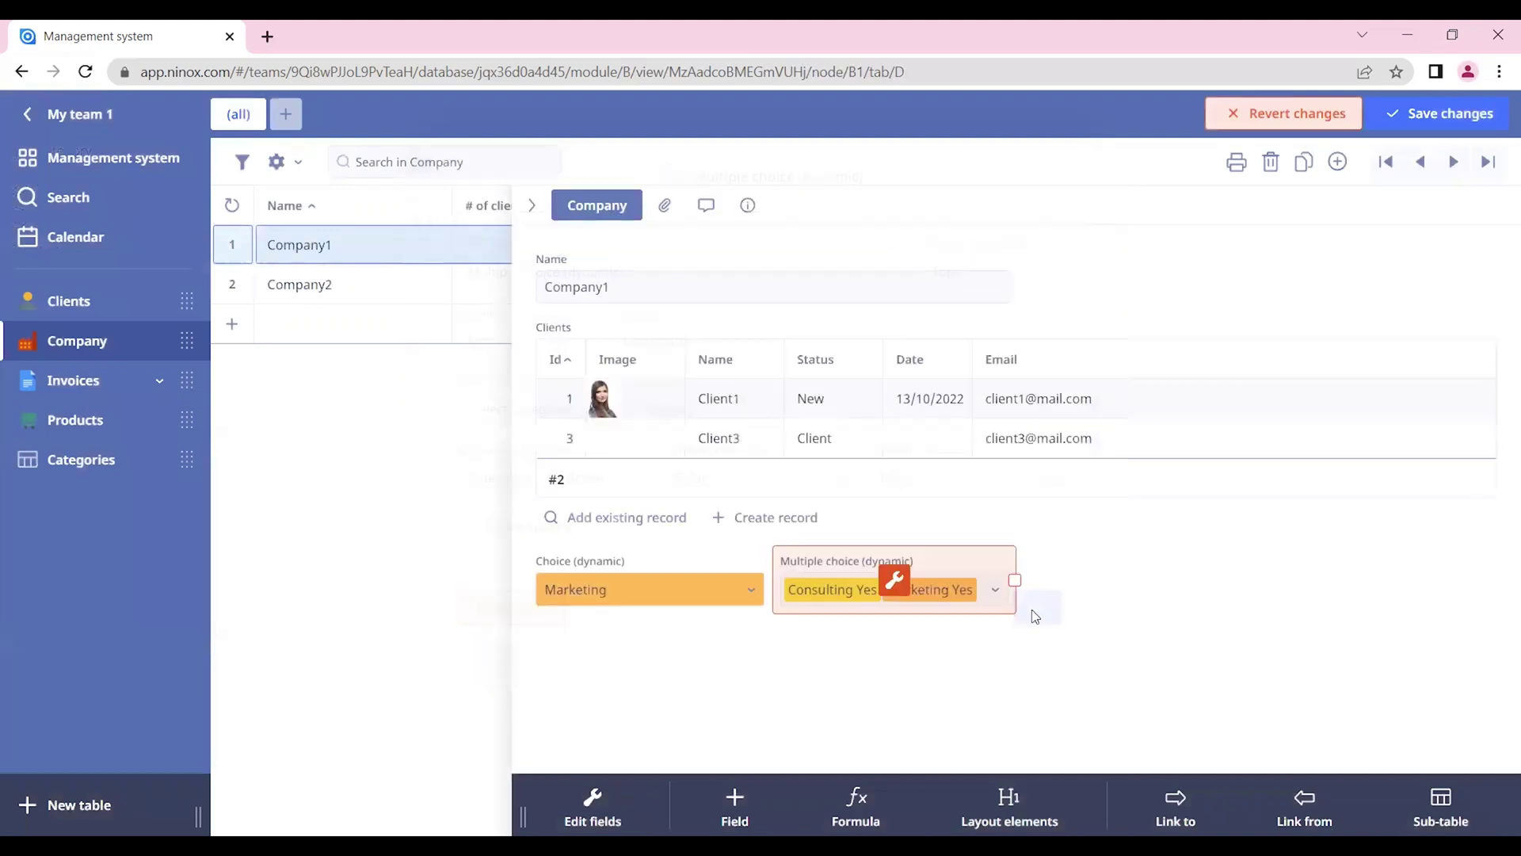
{"action": "left_click", "coordinate": [1433, 112]}
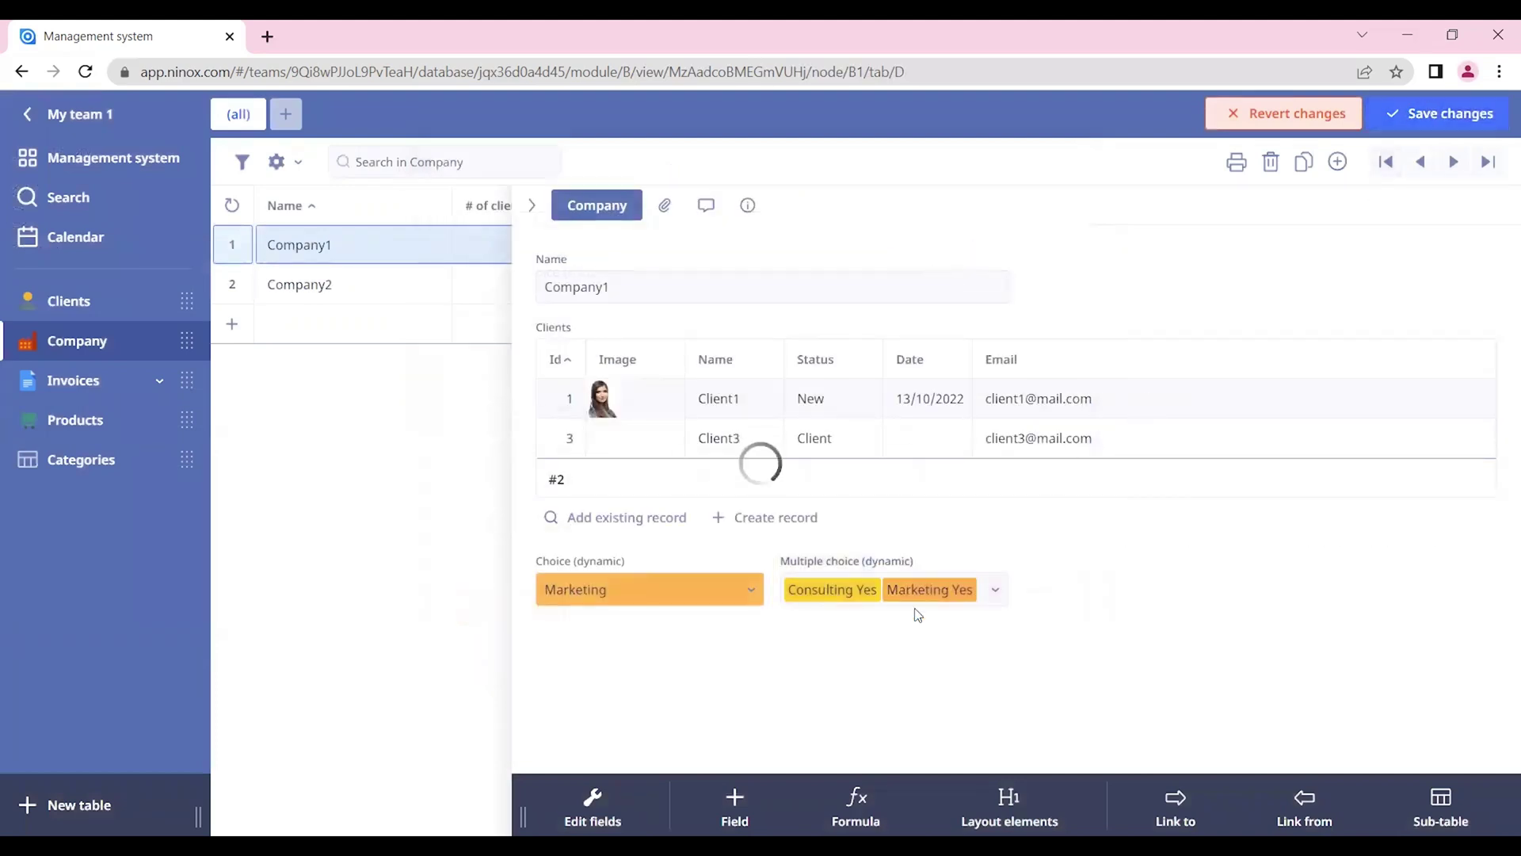
{"action": "left_click", "coordinate": [994, 590]}
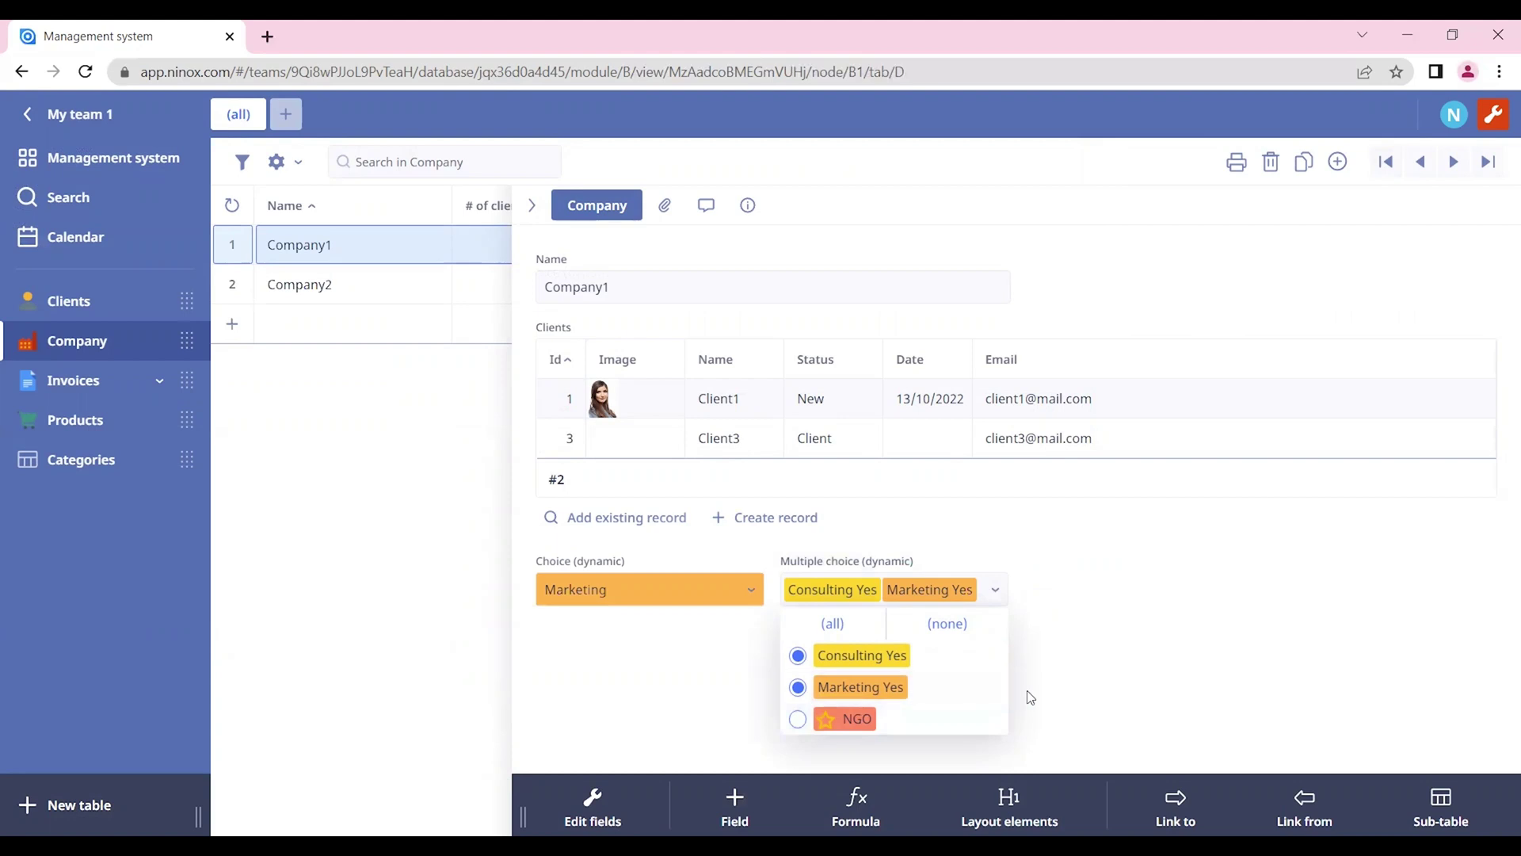
Step: Set the Choice (dynamic) field's Show as to Radio Buttons, showing Consulting and Marketing
{"action": "left_click", "coordinate": [731, 557]}
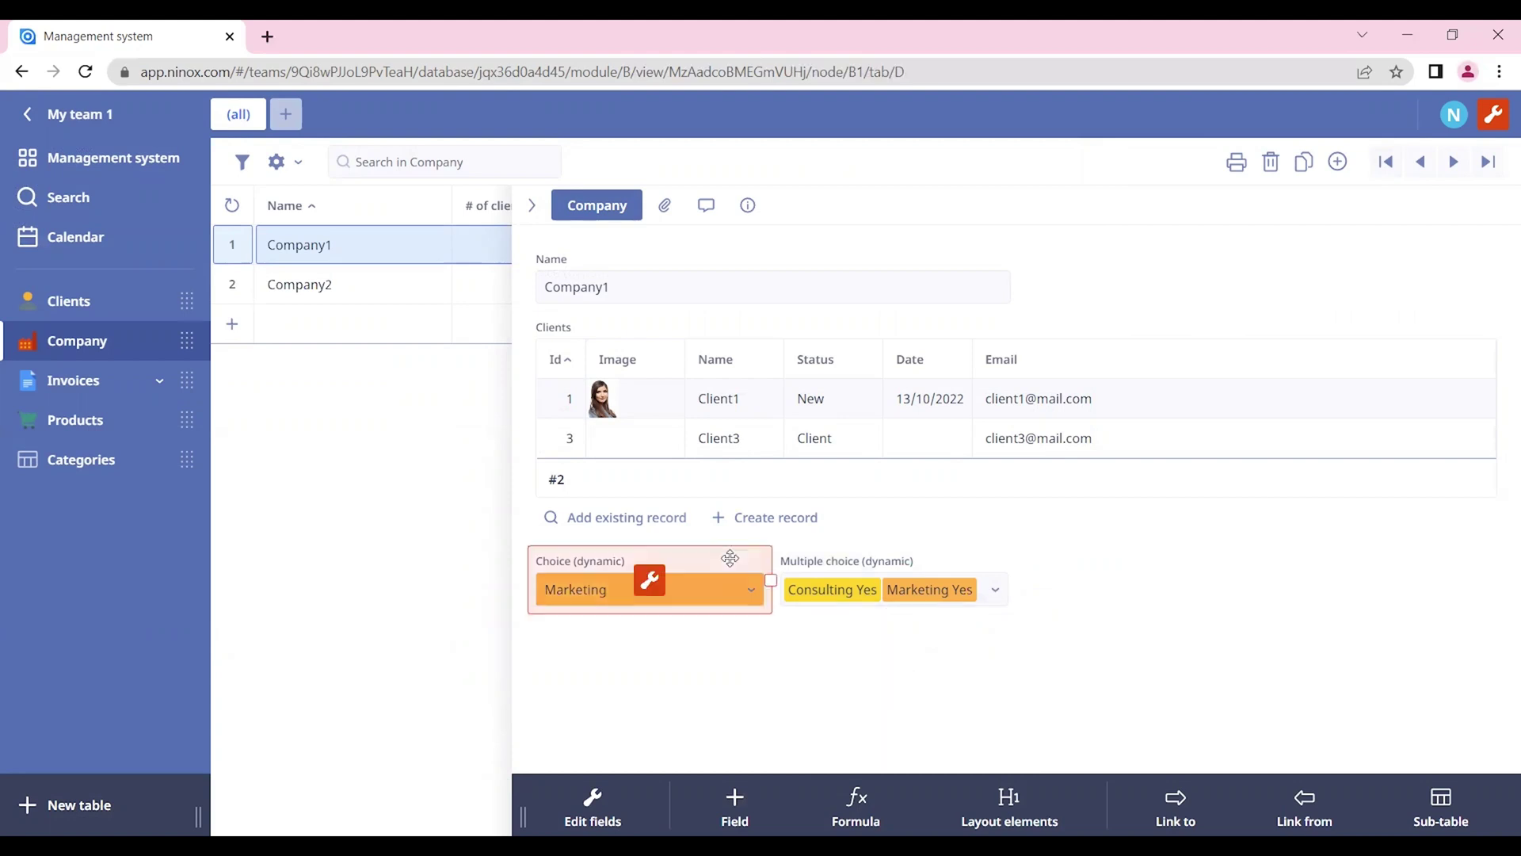
{"action": "left_click", "coordinate": [650, 581]}
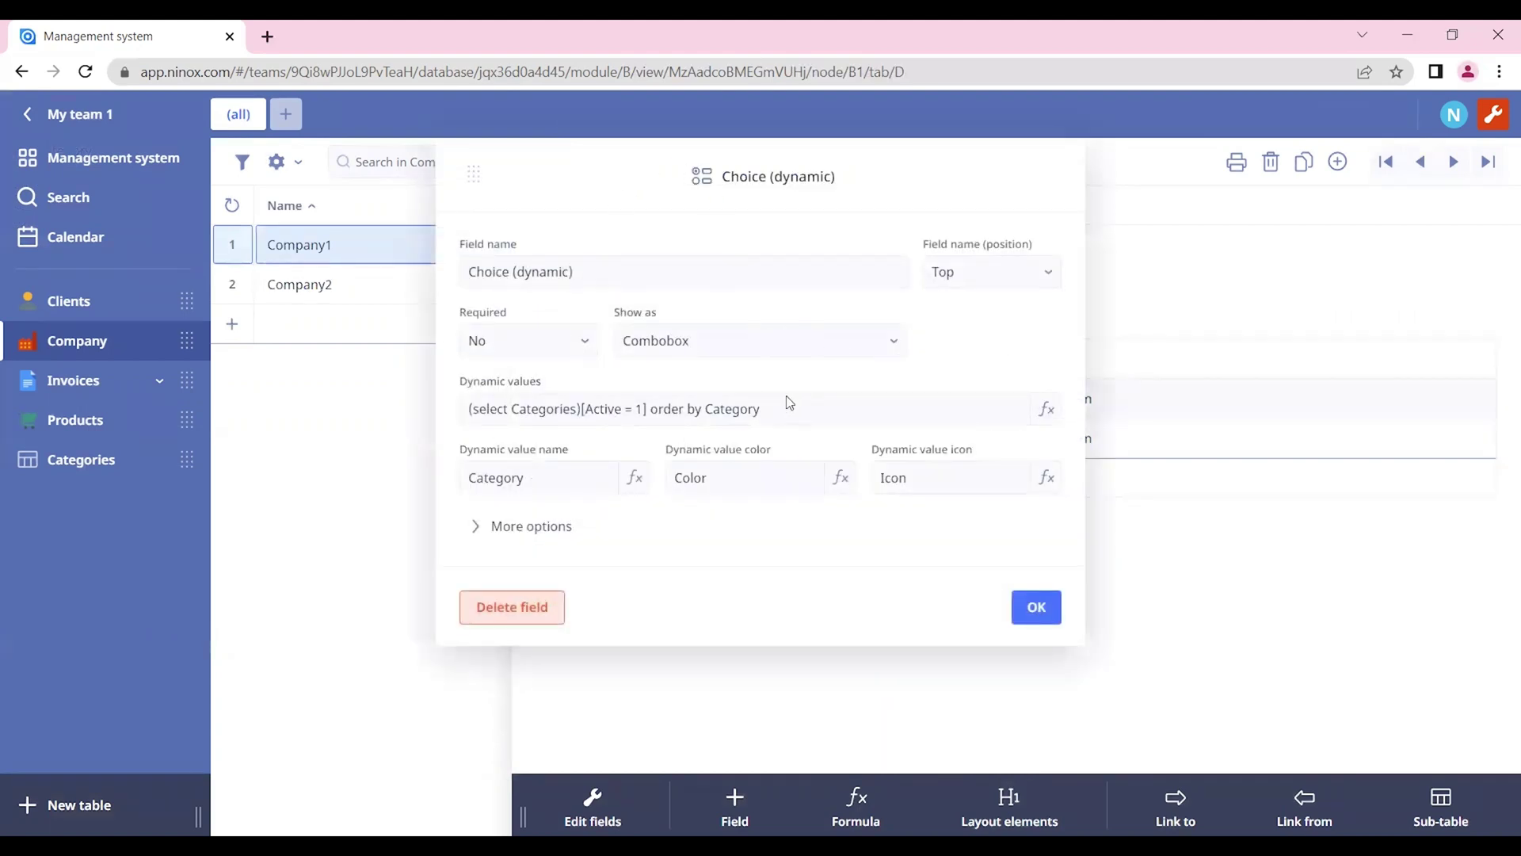
{"action": "left_click", "coordinate": [835, 350]}
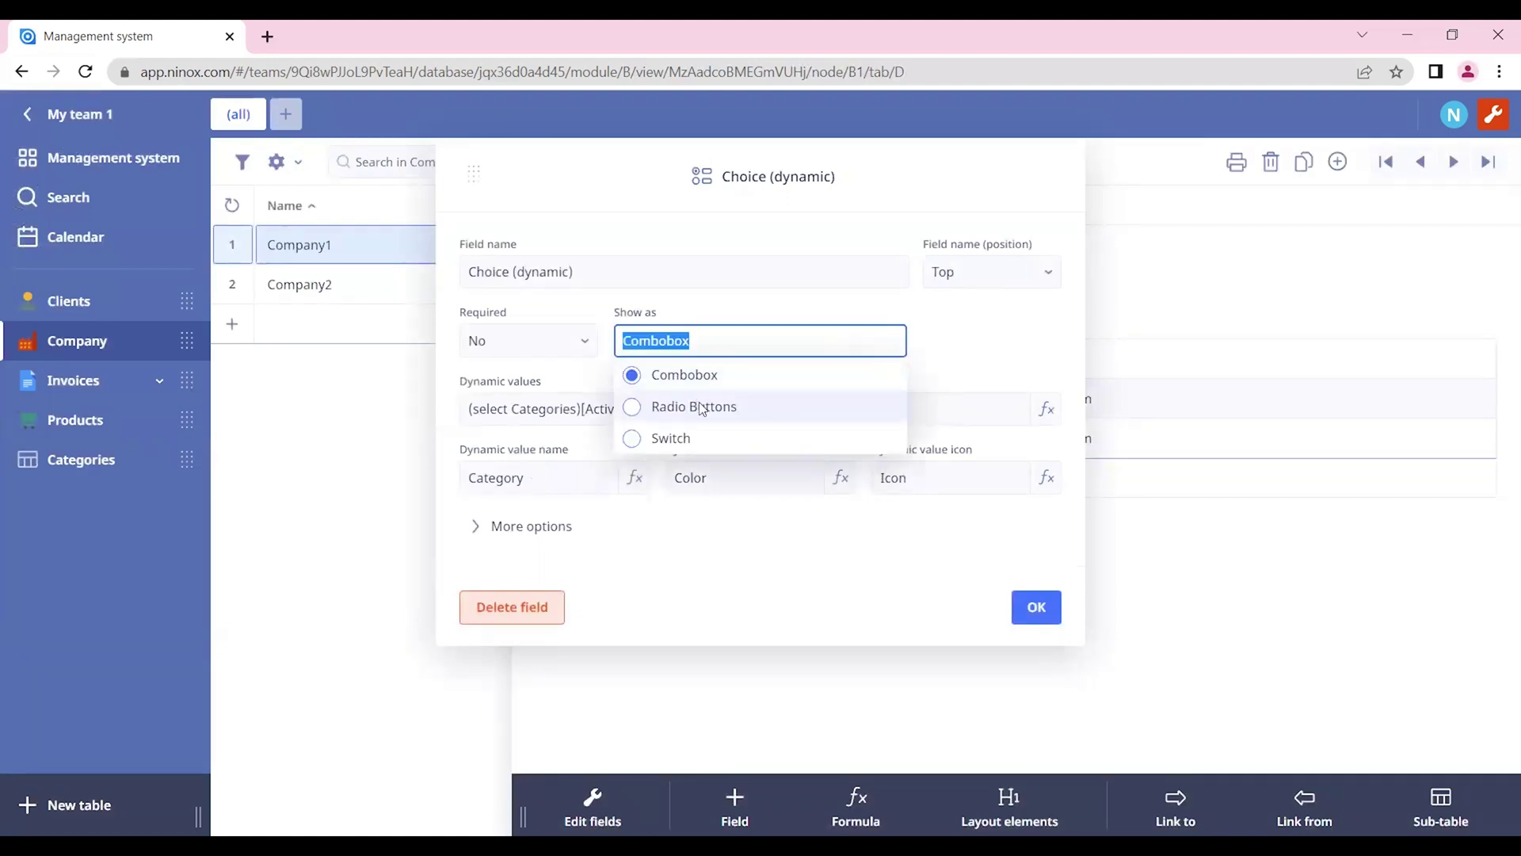
{"action": "left_click", "coordinate": [761, 407]}
{"action": "left_click", "coordinate": [1037, 607]}
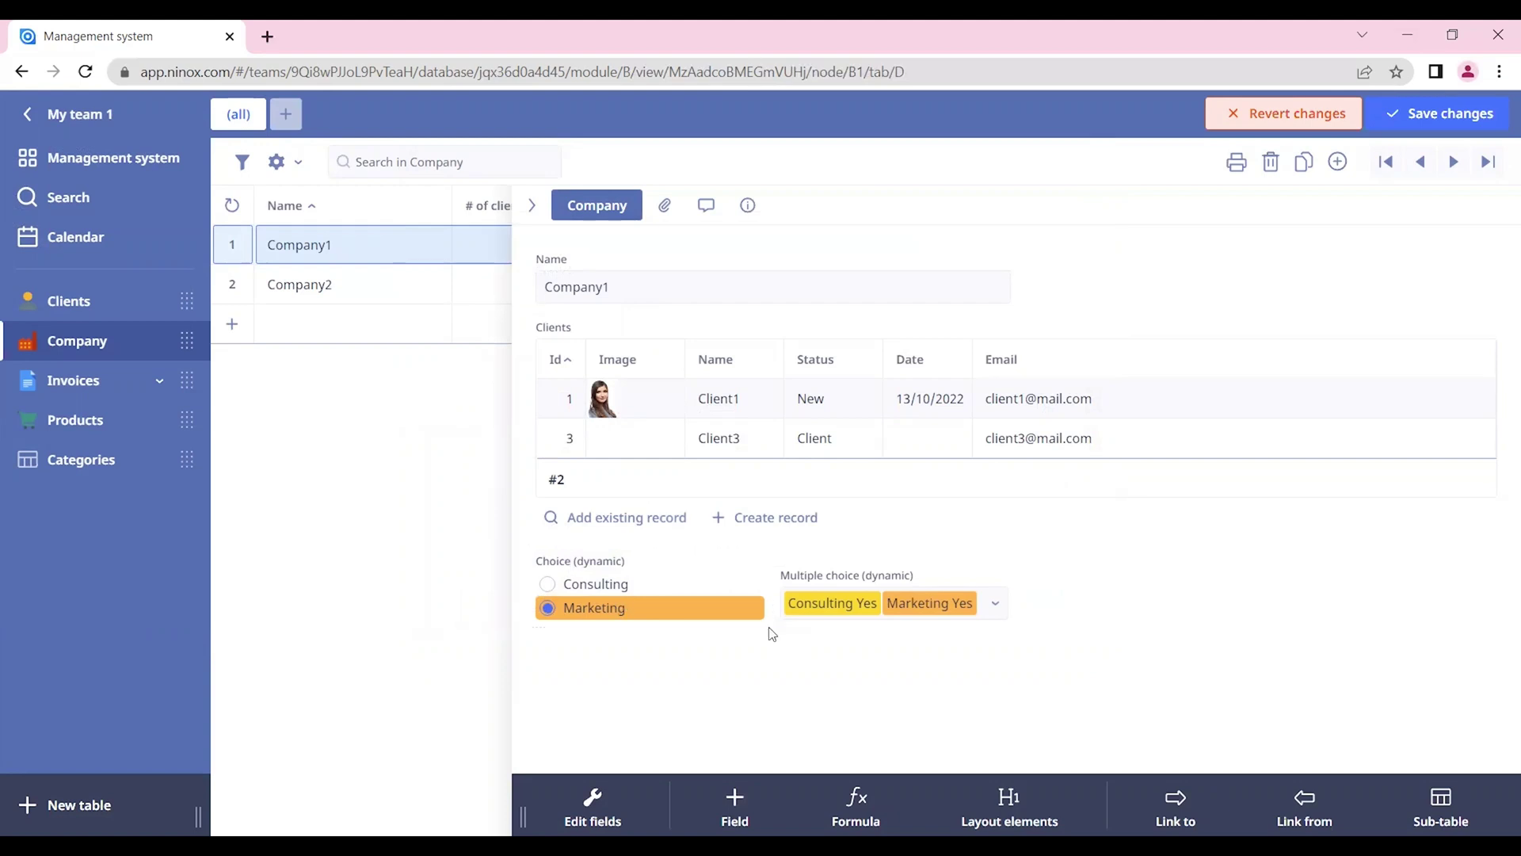
Step: Set the Multiple choice (dynamic) field's Show as to Switch
{"action": "left_click", "coordinate": [899, 598]}
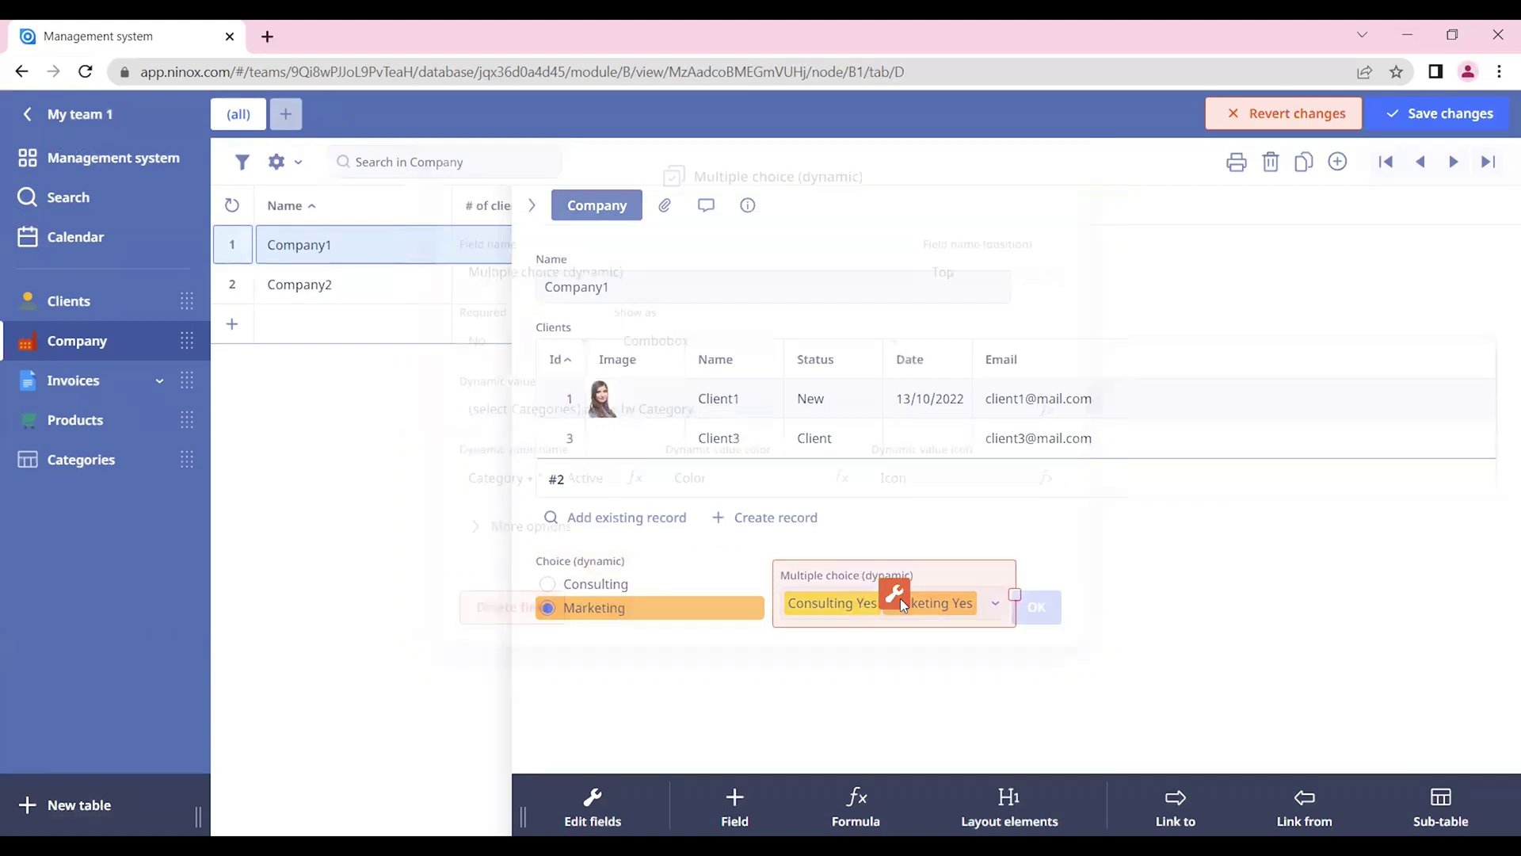
{"action": "left_click", "coordinate": [749, 333]}
{"action": "left_click", "coordinate": [689, 443]}
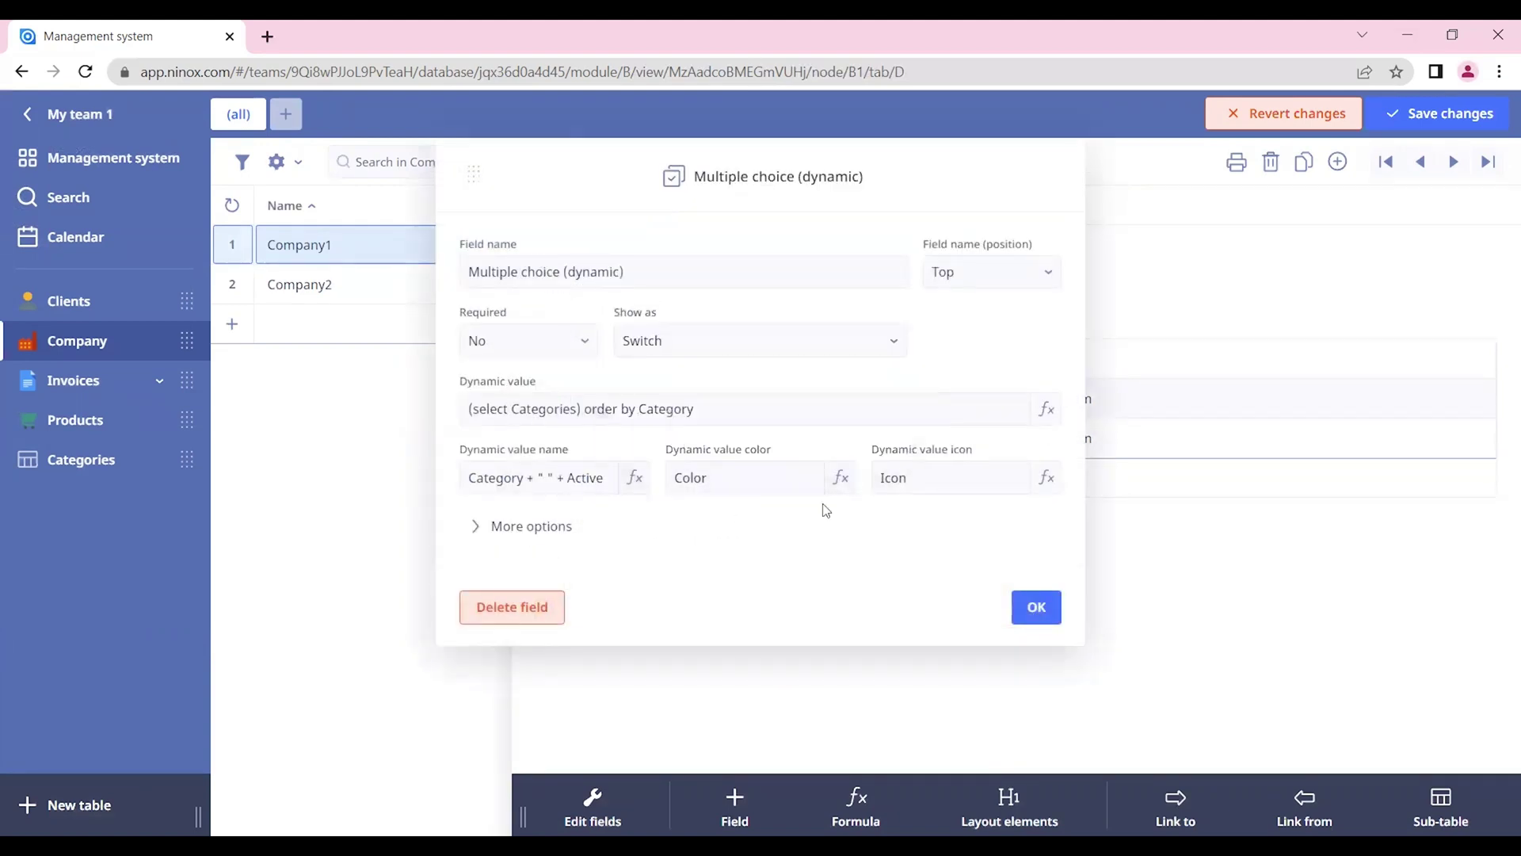
{"action": "left_click", "coordinate": [1034, 611]}
Step: Widen the Multiple choice field to fit all switches, save, and switch on NGO for Company1
{"action": "left_click", "coordinate": [1450, 112]}
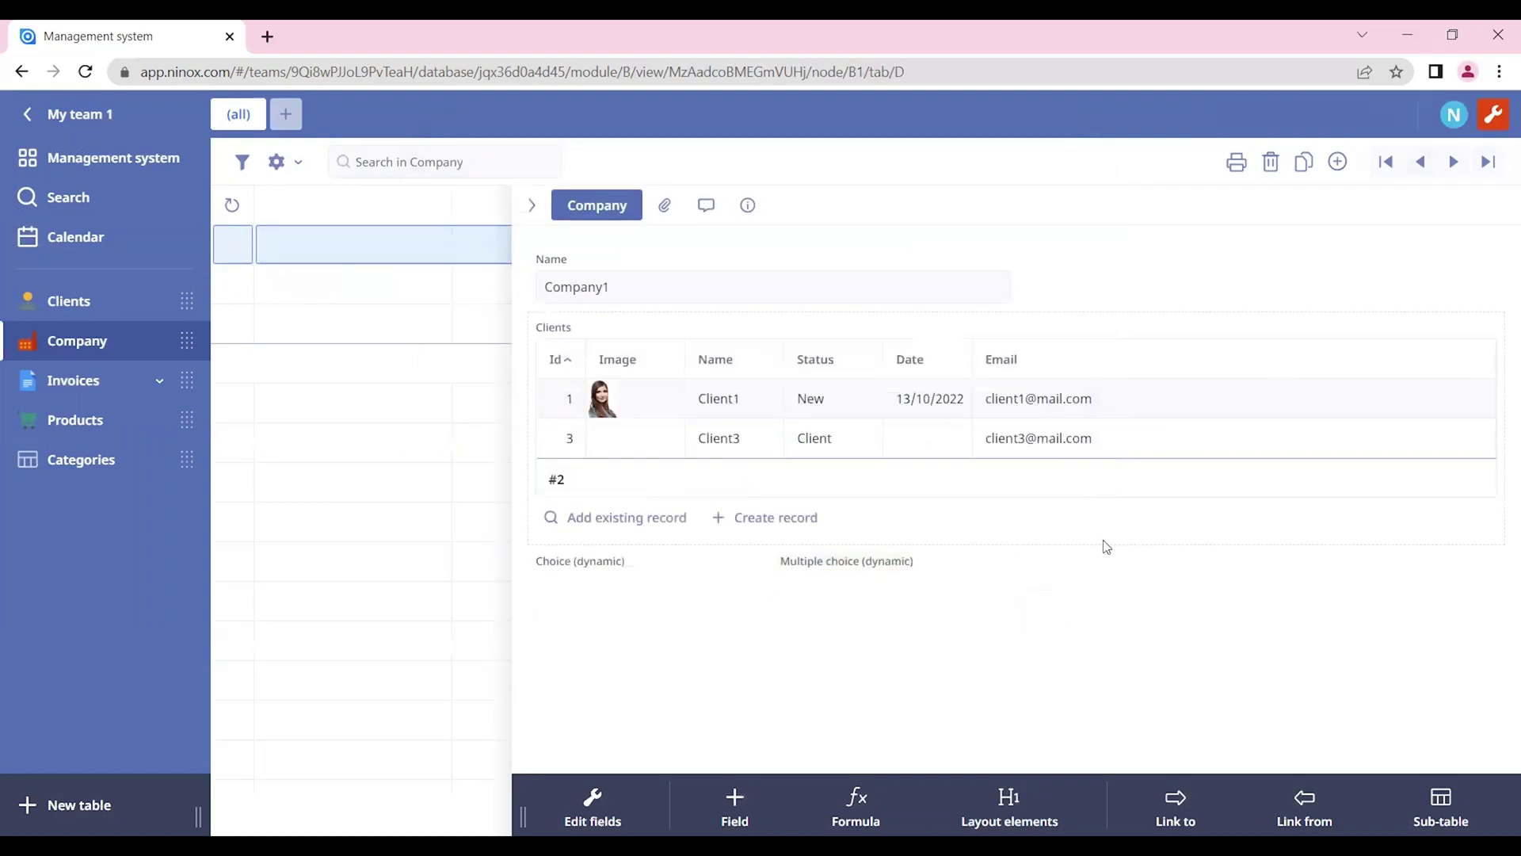
{"action": "mouse_move", "coordinate": [1014, 593]}
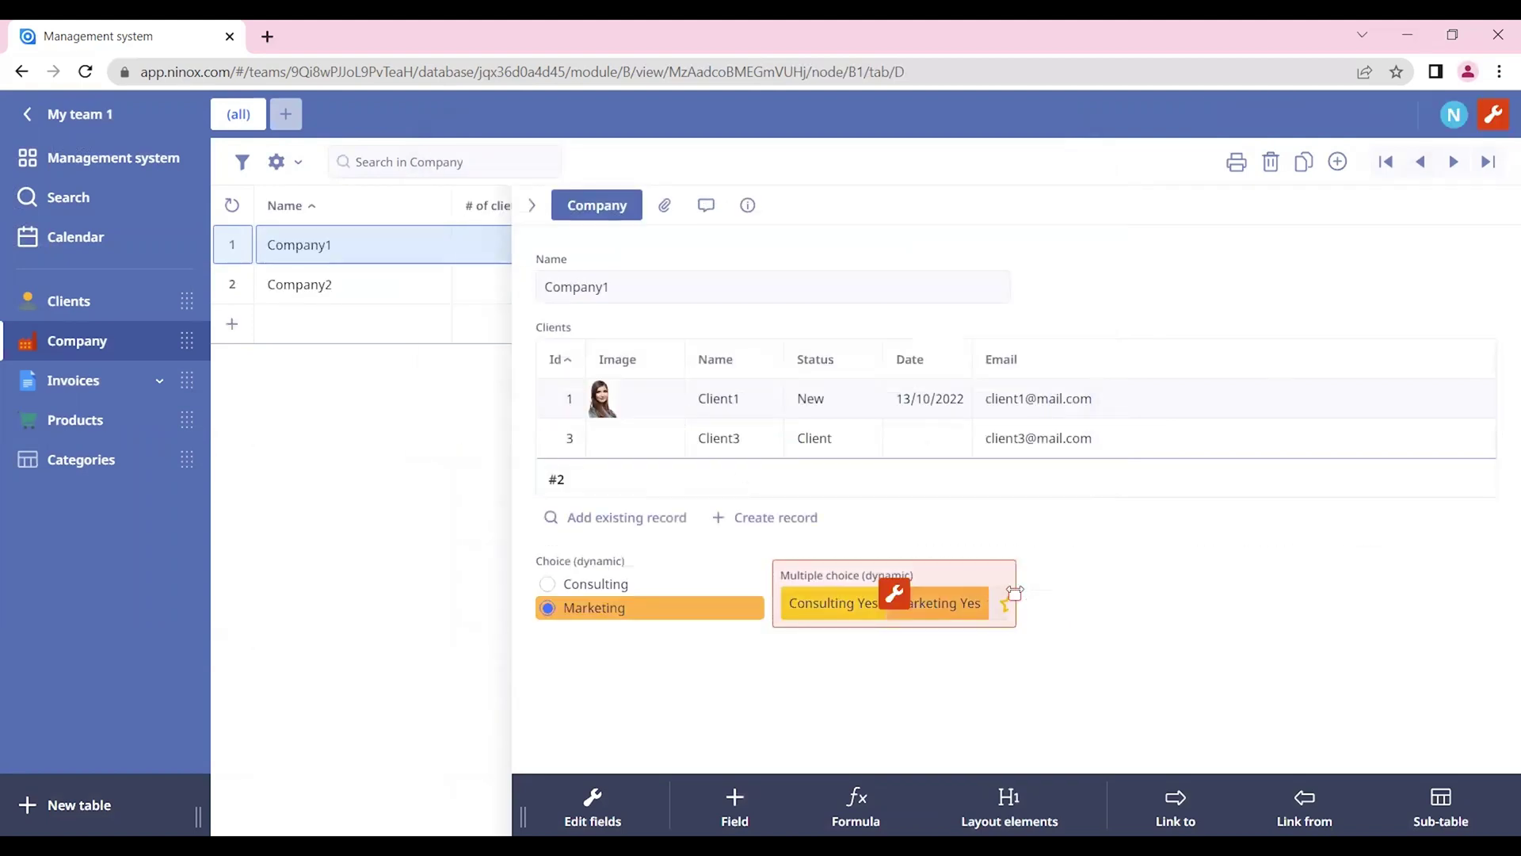
{"action": "left_click_drag", "start_coordinate": [1013, 595], "coordinate": [1351, 659]}
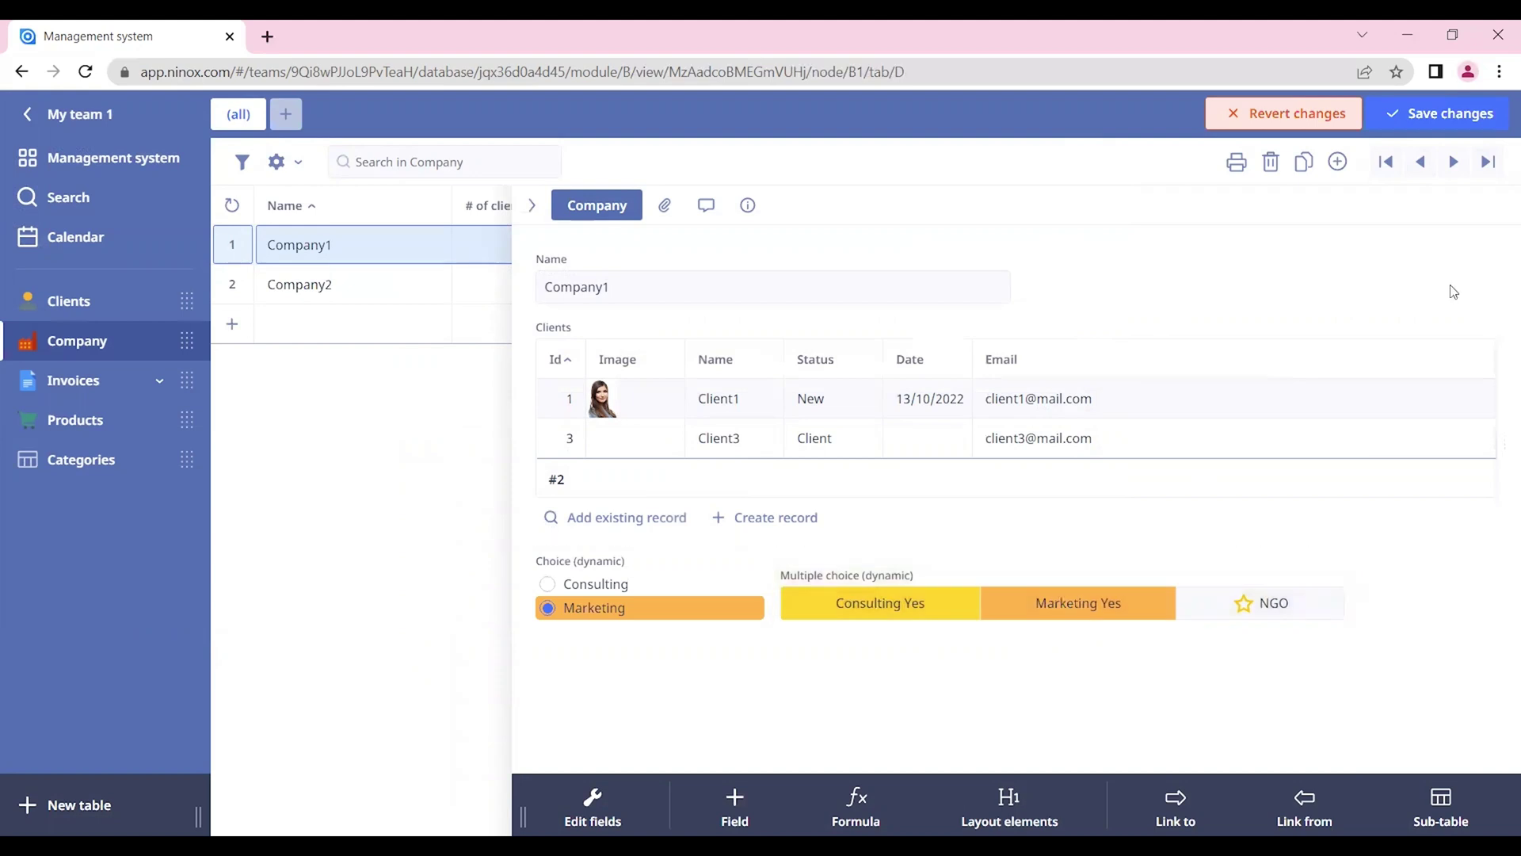
{"action": "left_click", "coordinate": [1456, 117]}
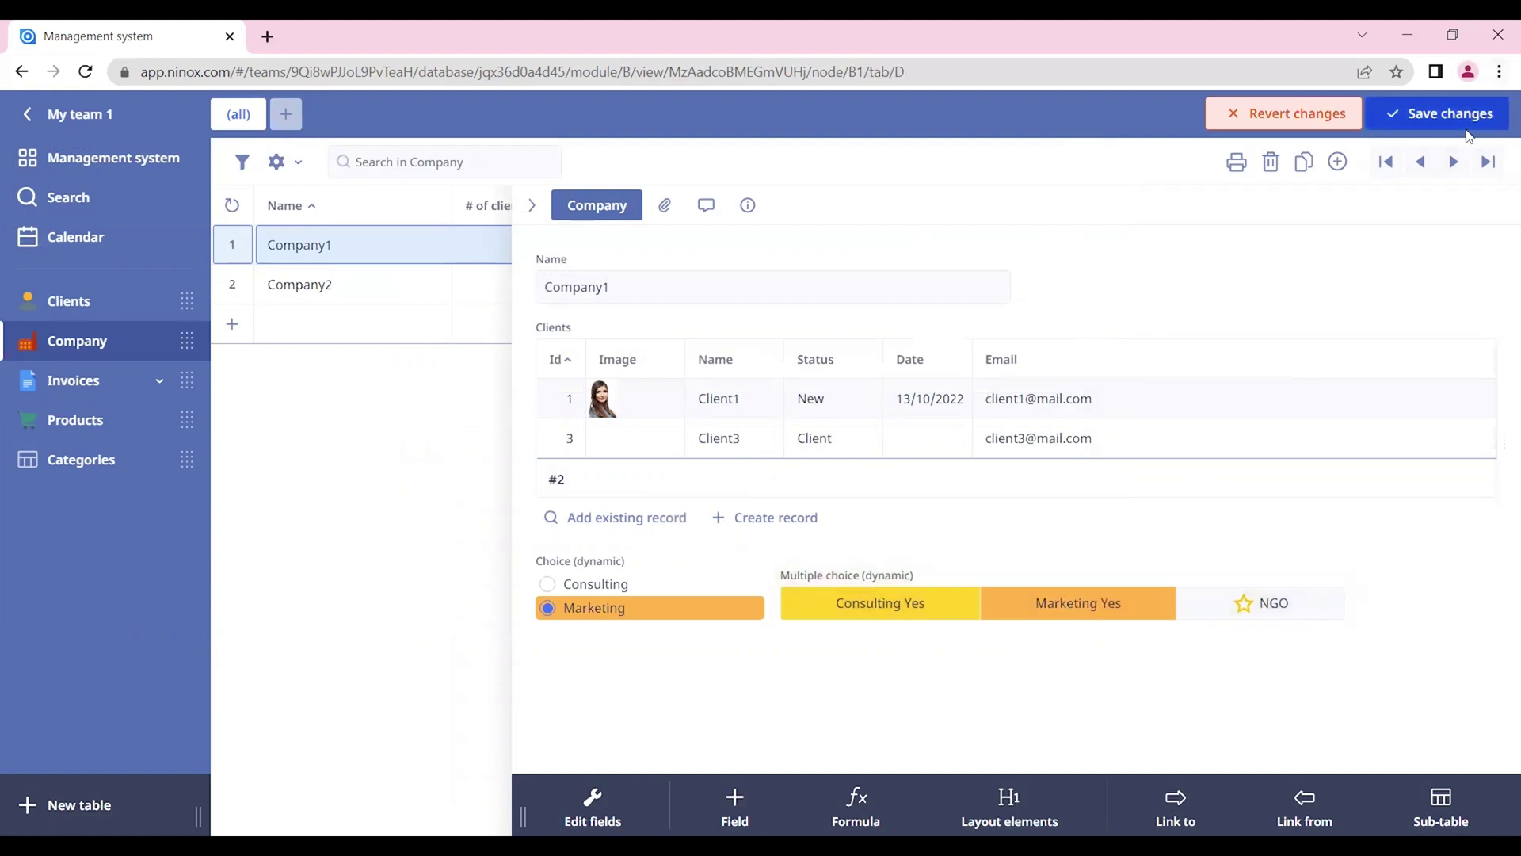
{"action": "left_click", "coordinate": [1247, 609]}
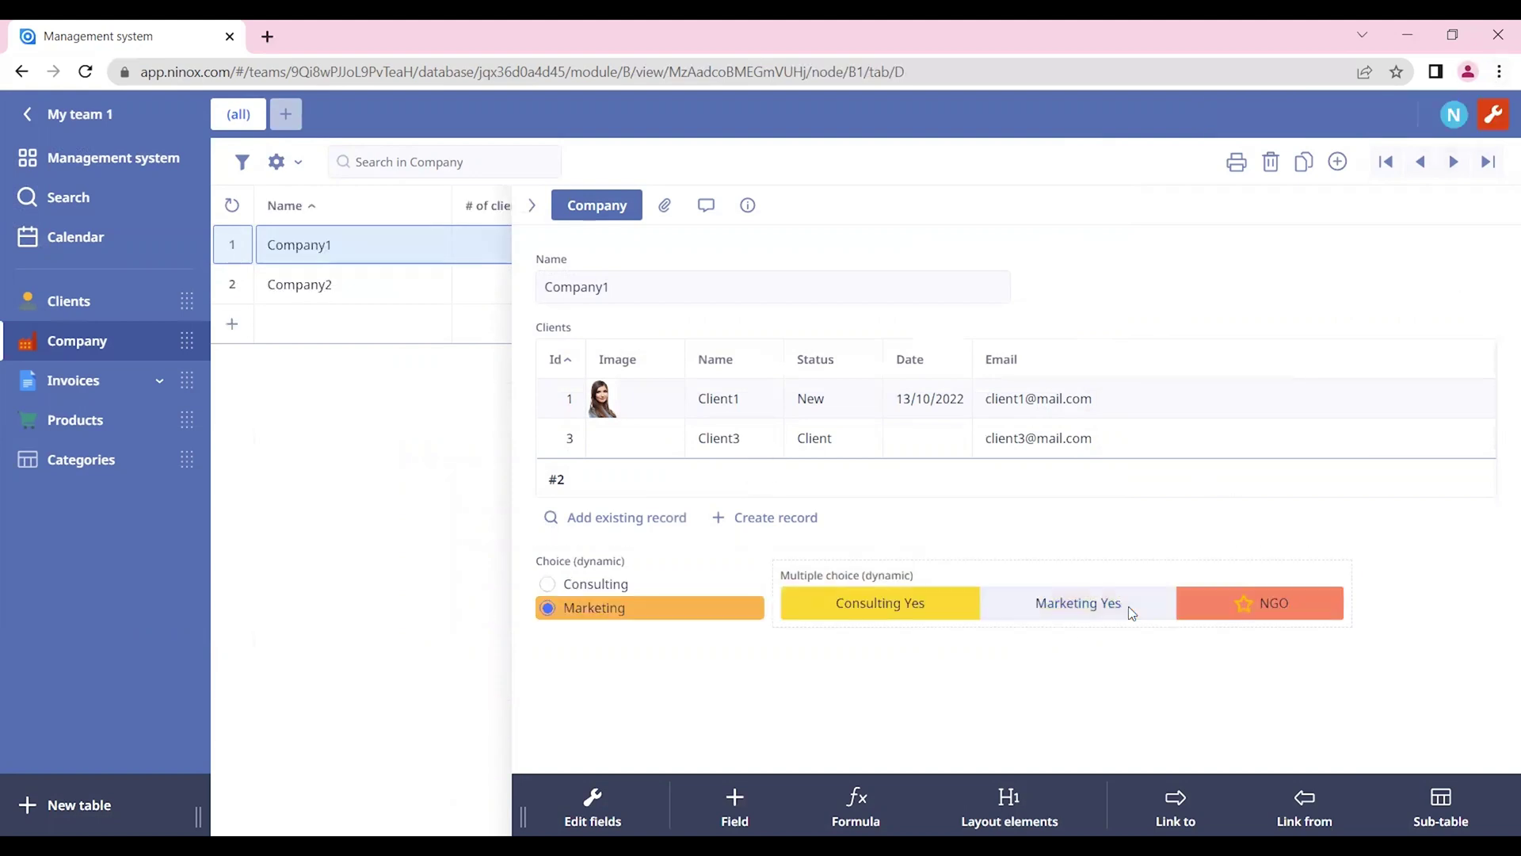
Step: Set the Choice (dynamic) field back to Combobox display
{"action": "left_click", "coordinate": [648, 563]}
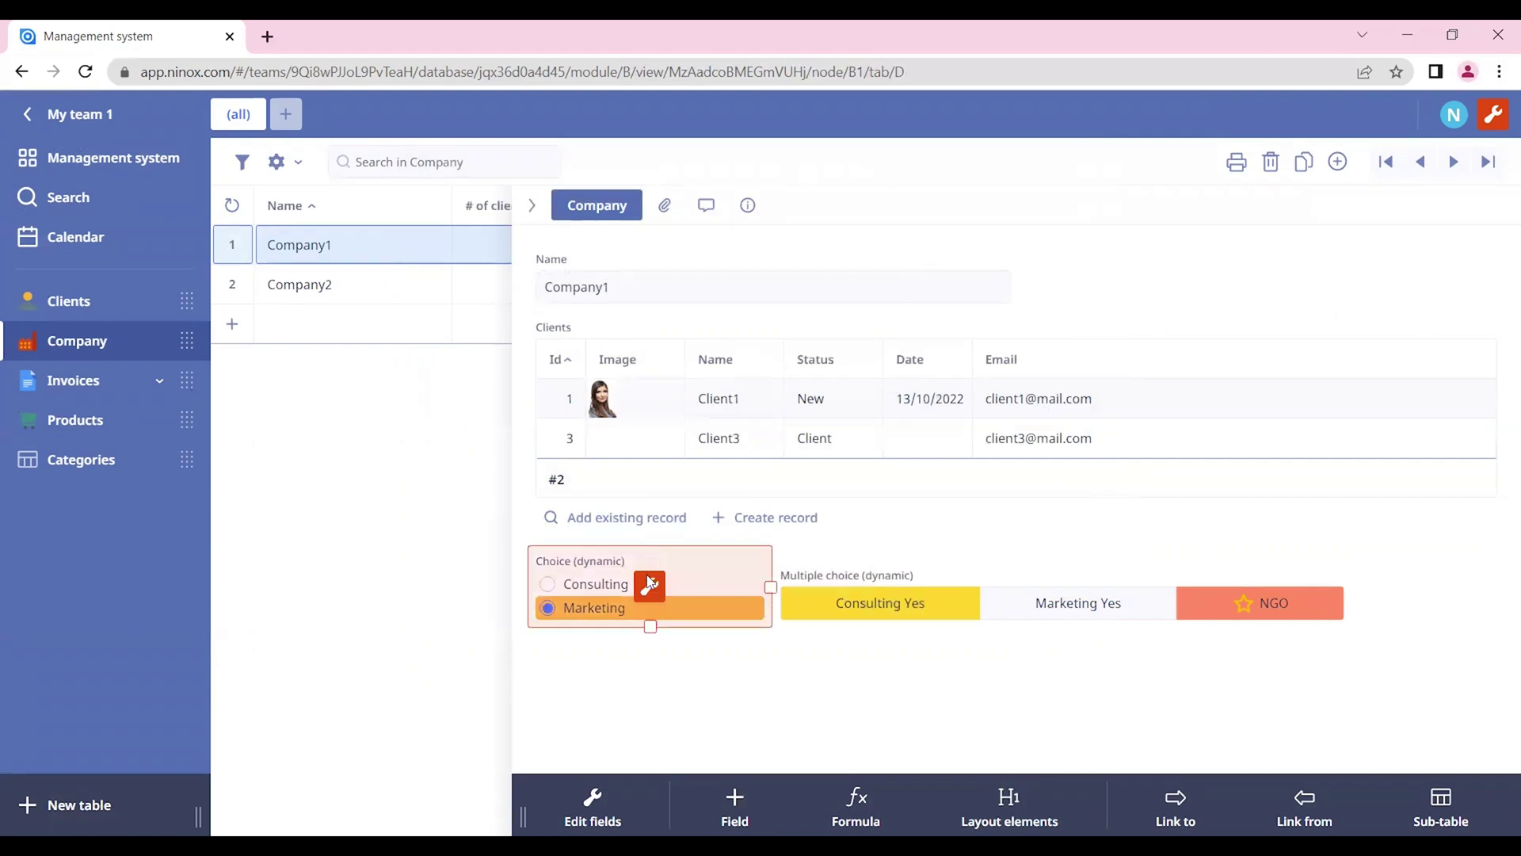
{"action": "left_click", "coordinate": [649, 585]}
{"action": "left_click", "coordinate": [730, 340]}
{"action": "left_click", "coordinate": [702, 375]}
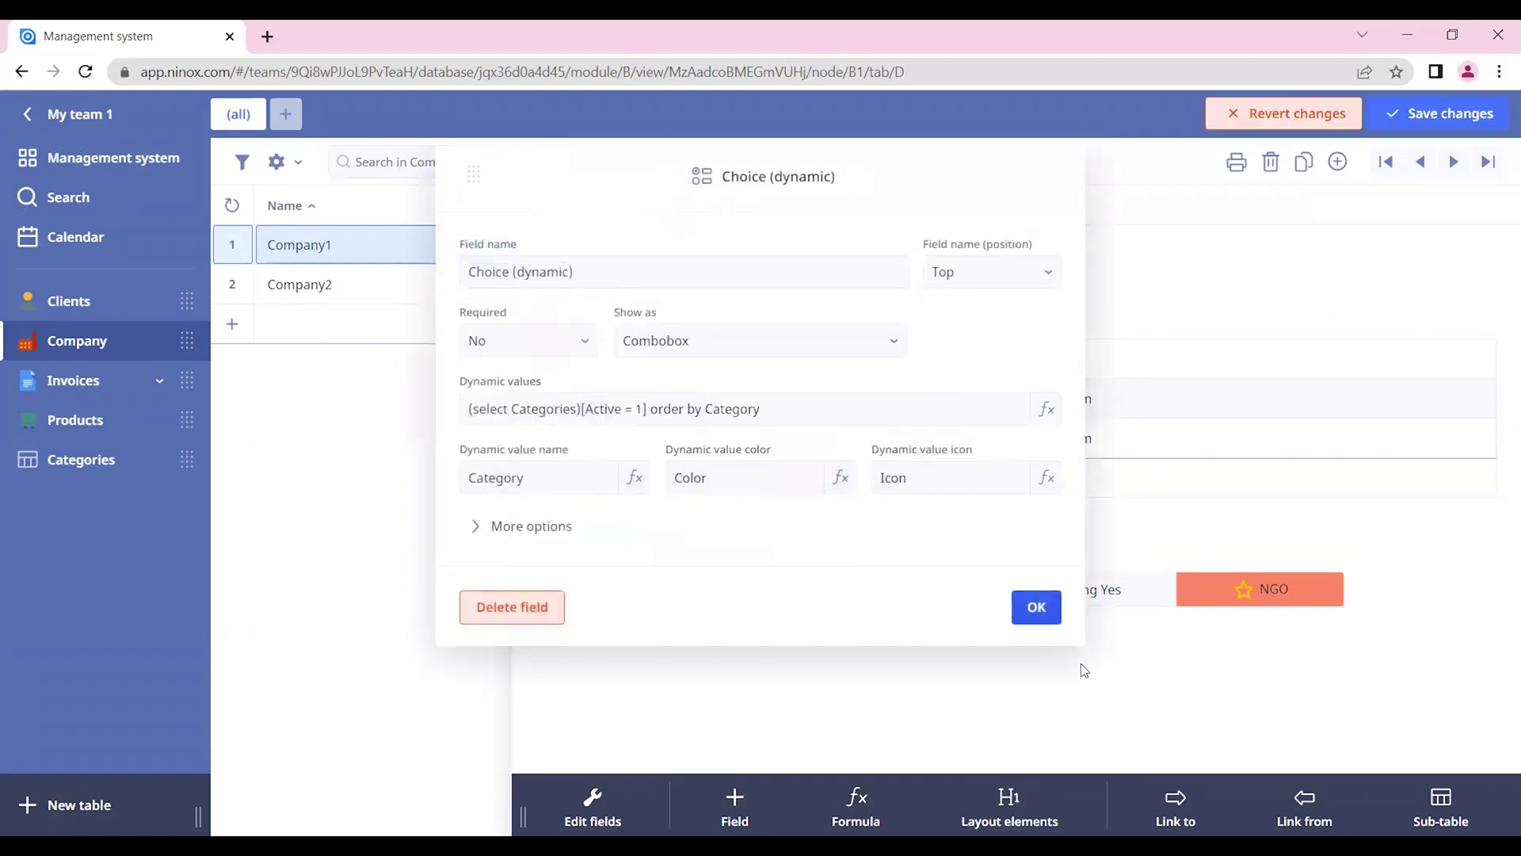
{"action": "left_click", "coordinate": [1043, 609]}
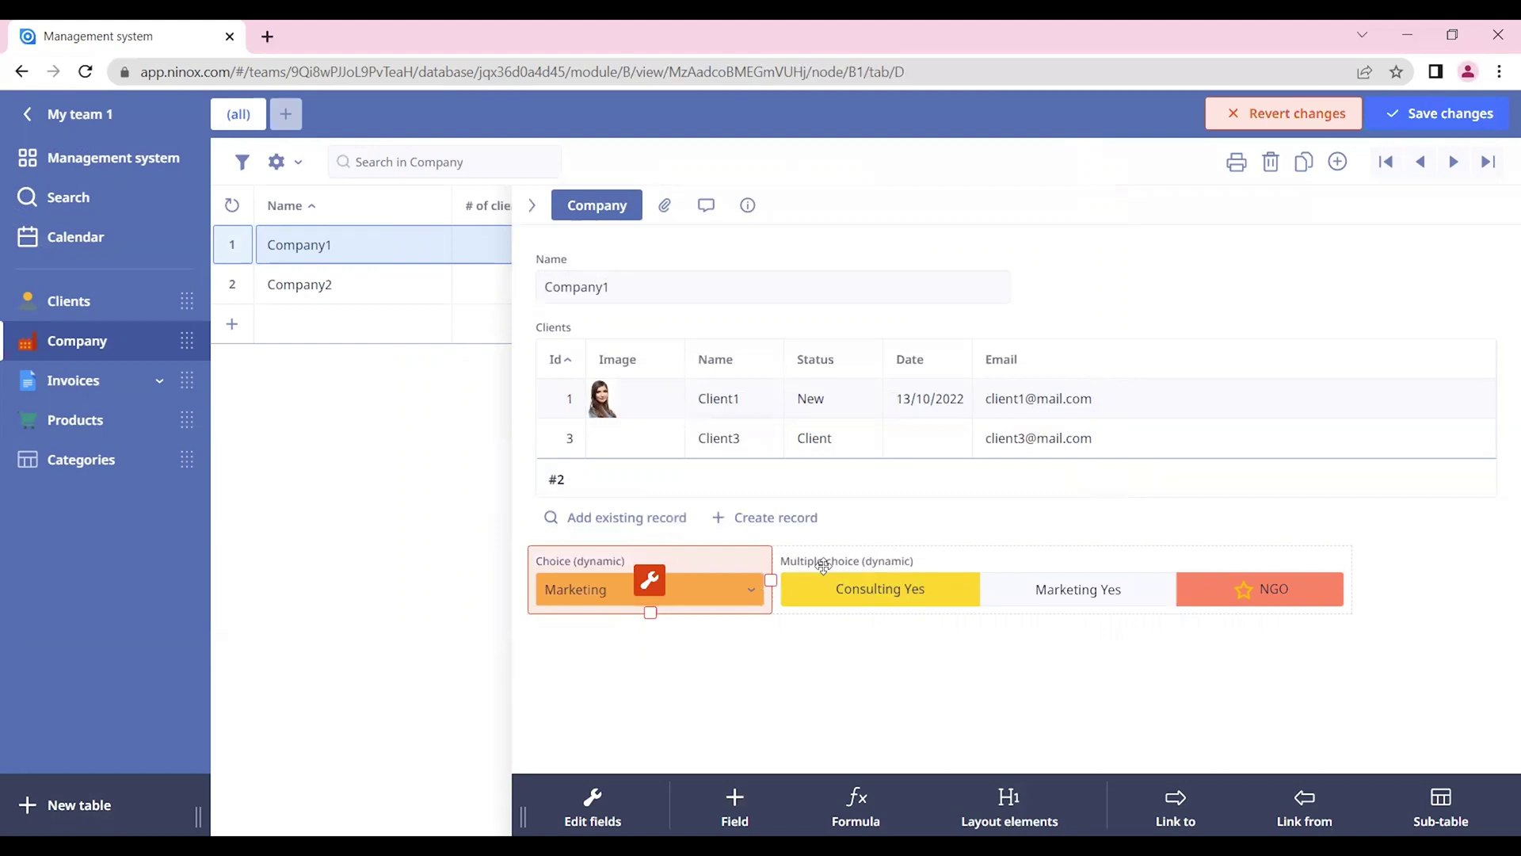
Step: Set the Multiple choice (dynamic) field to show as a checkbox list
{"action": "left_click", "coordinate": [838, 568]}
{"action": "left_click", "coordinate": [1058, 582]}
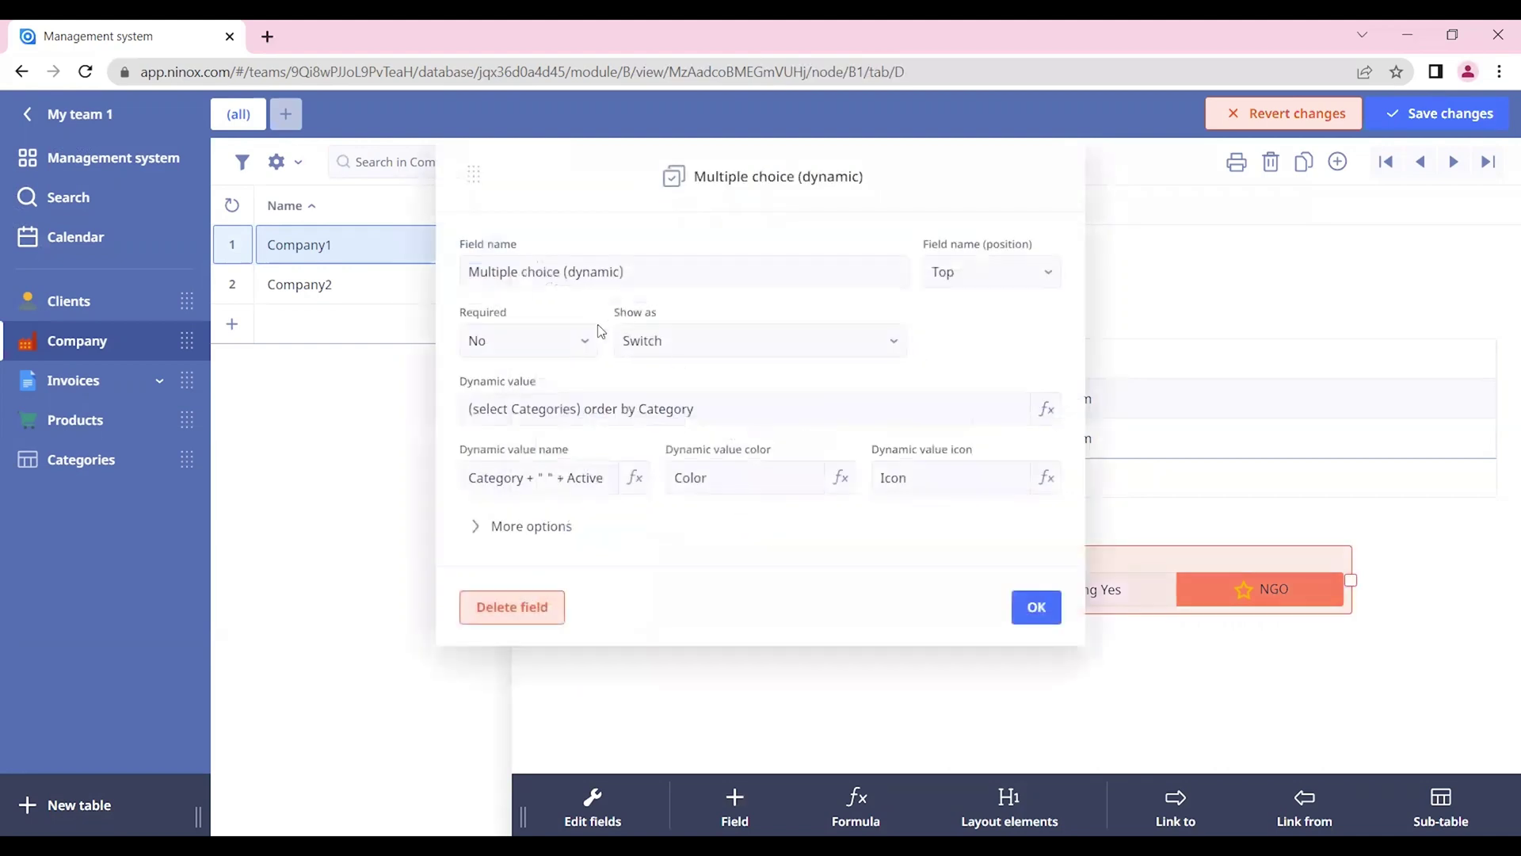
{"action": "left_click", "coordinate": [676, 345]}
{"action": "left_click", "coordinate": [693, 407]}
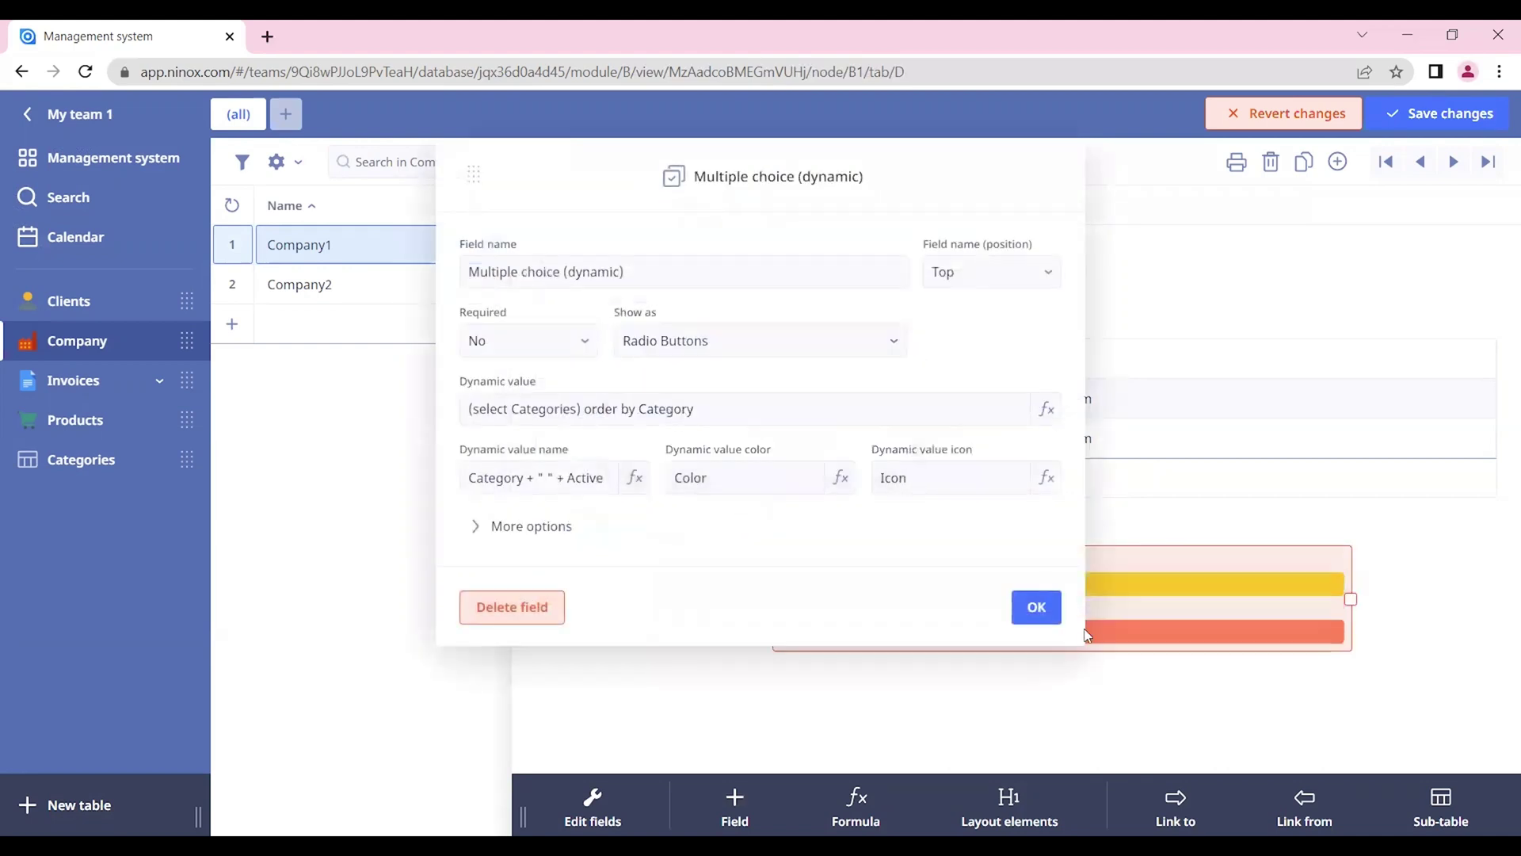
Step: Save the checkbox-list layout, then browse the Company table's field settings without changes
{"action": "left_click", "coordinate": [1035, 606]}
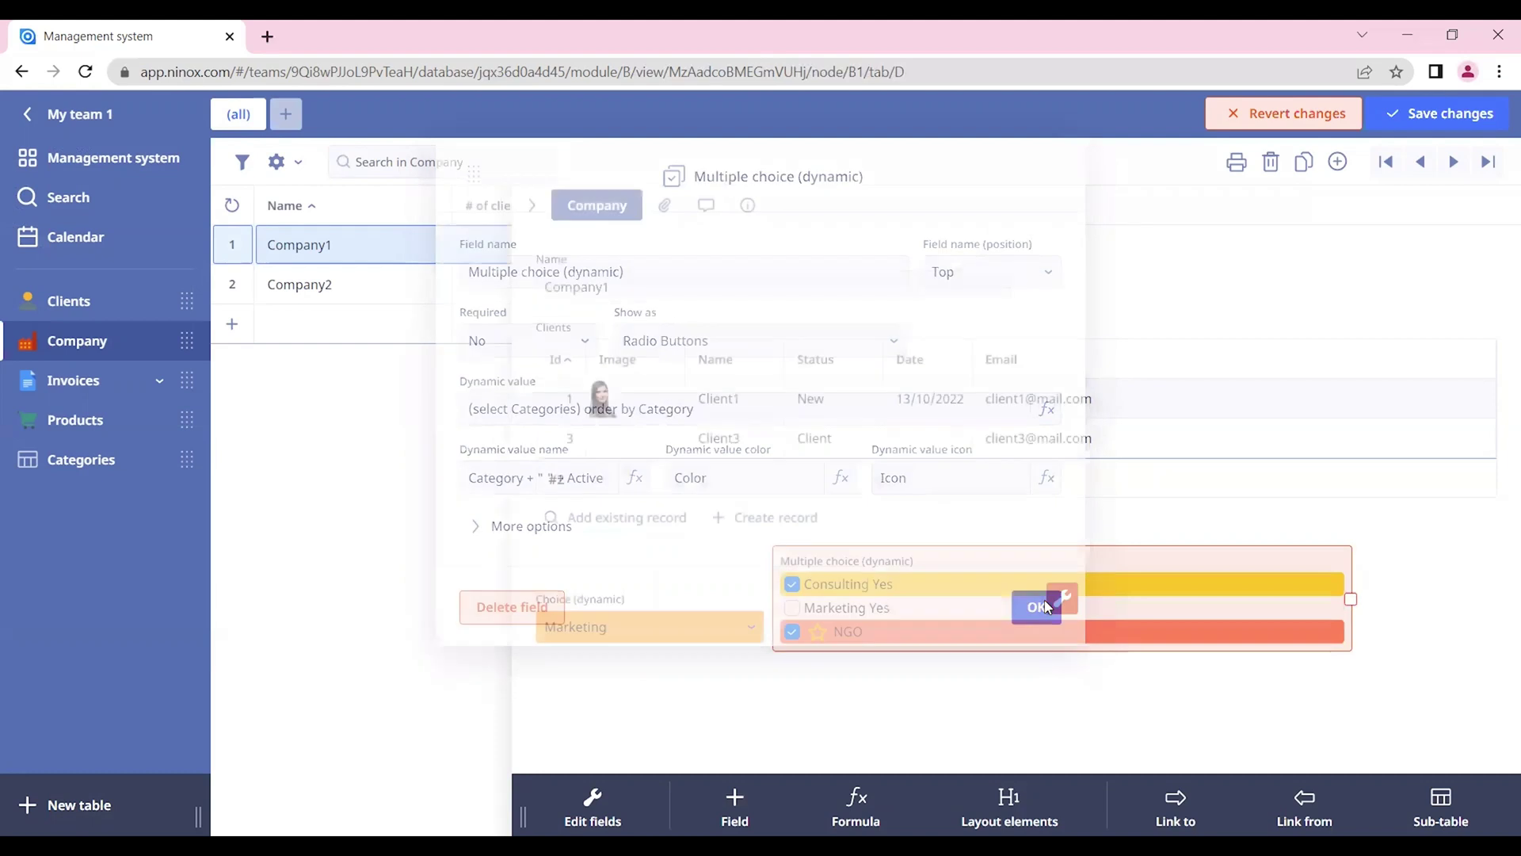
{"action": "left_click", "coordinate": [1440, 113]}
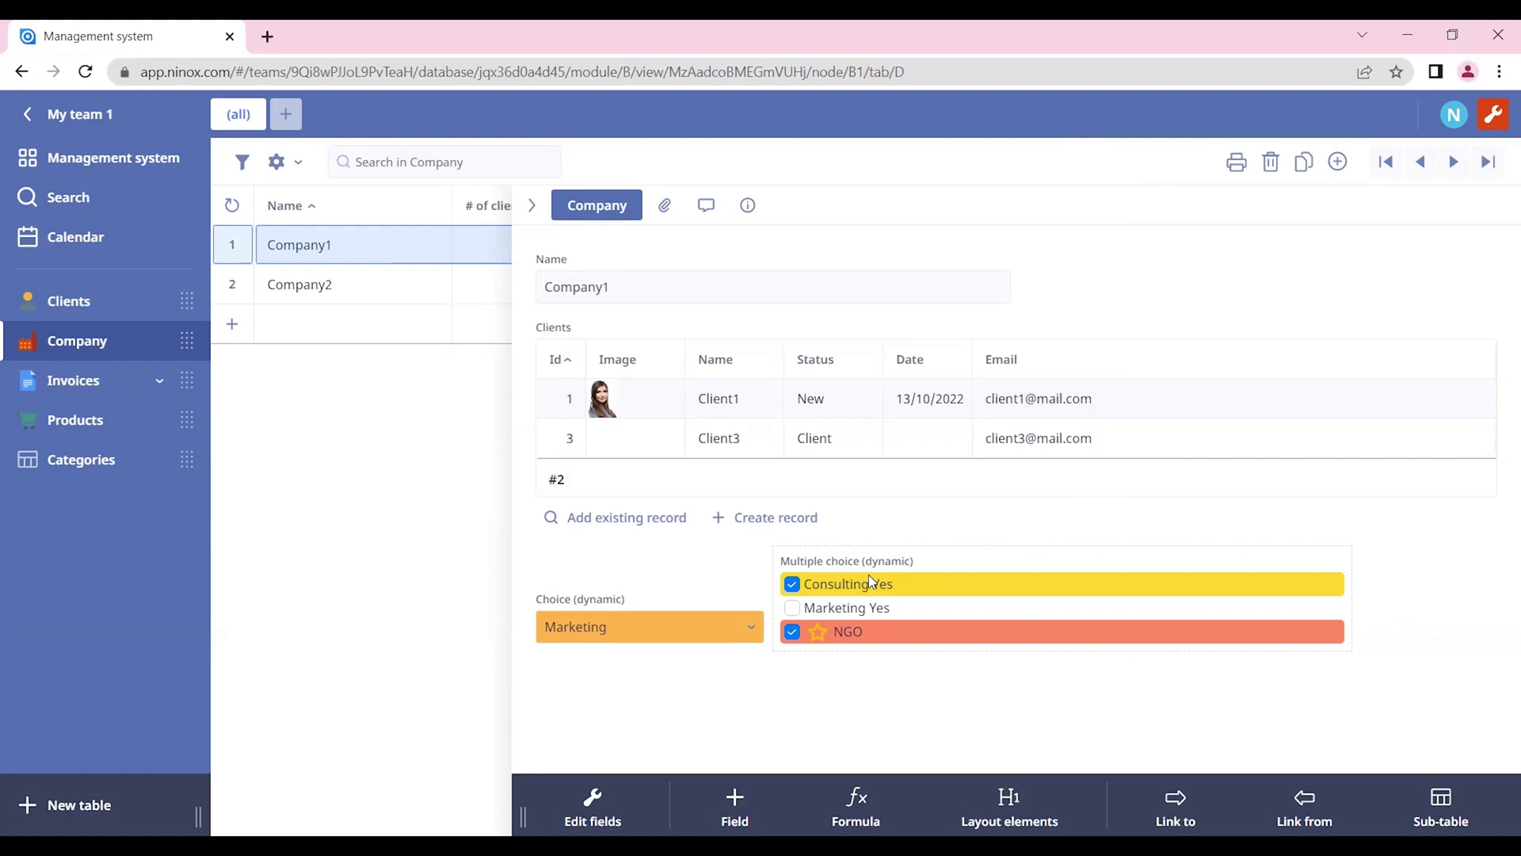
{"action": "left_click", "coordinate": [592, 806]}
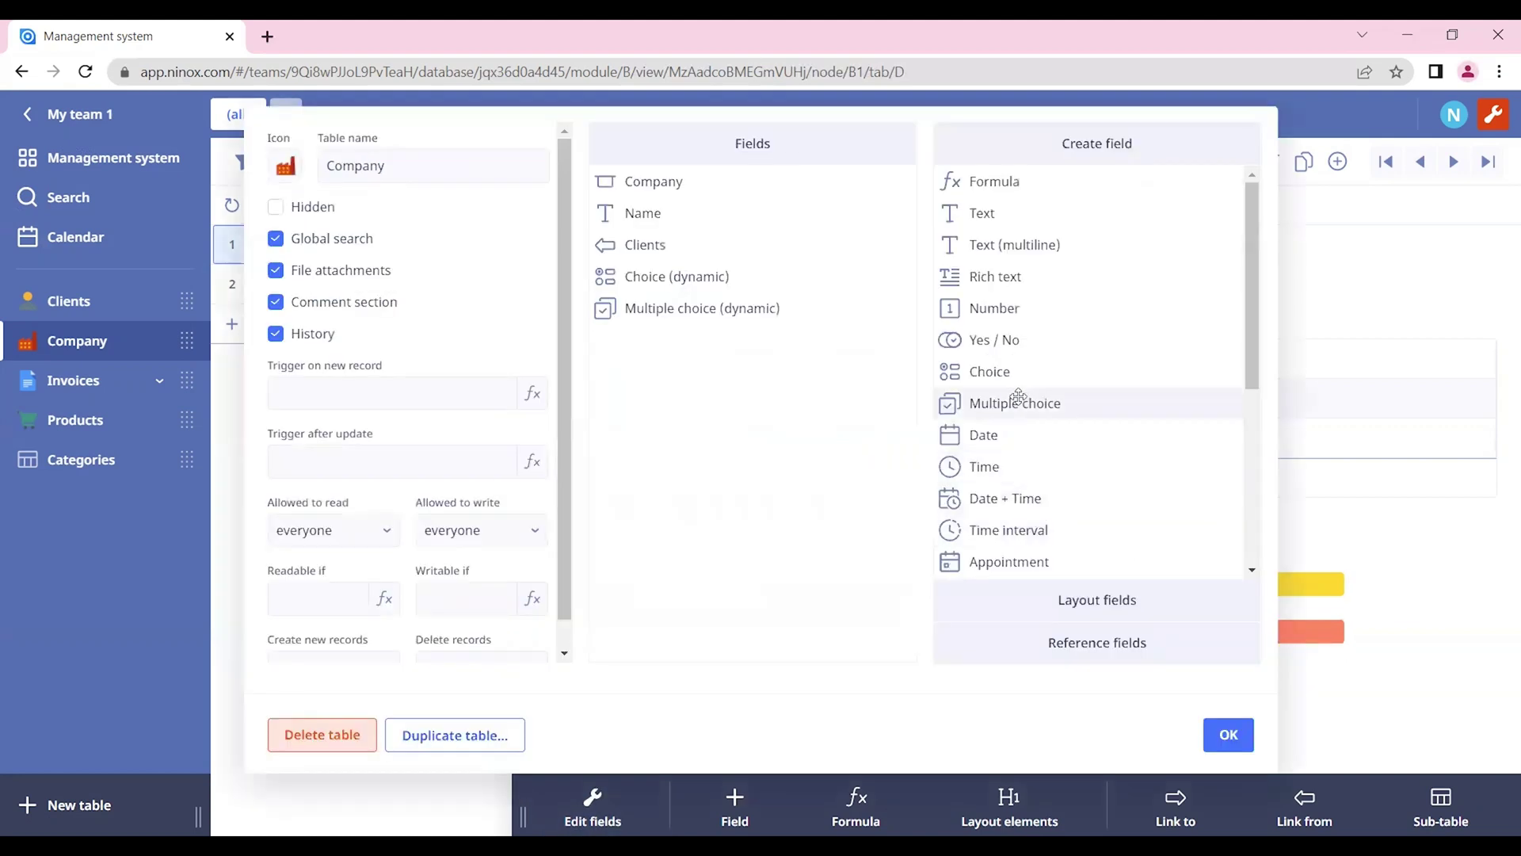
{"action": "scroll", "coordinate": [1013, 397], "scroll_direction": "down", "scroll_amount": 1}
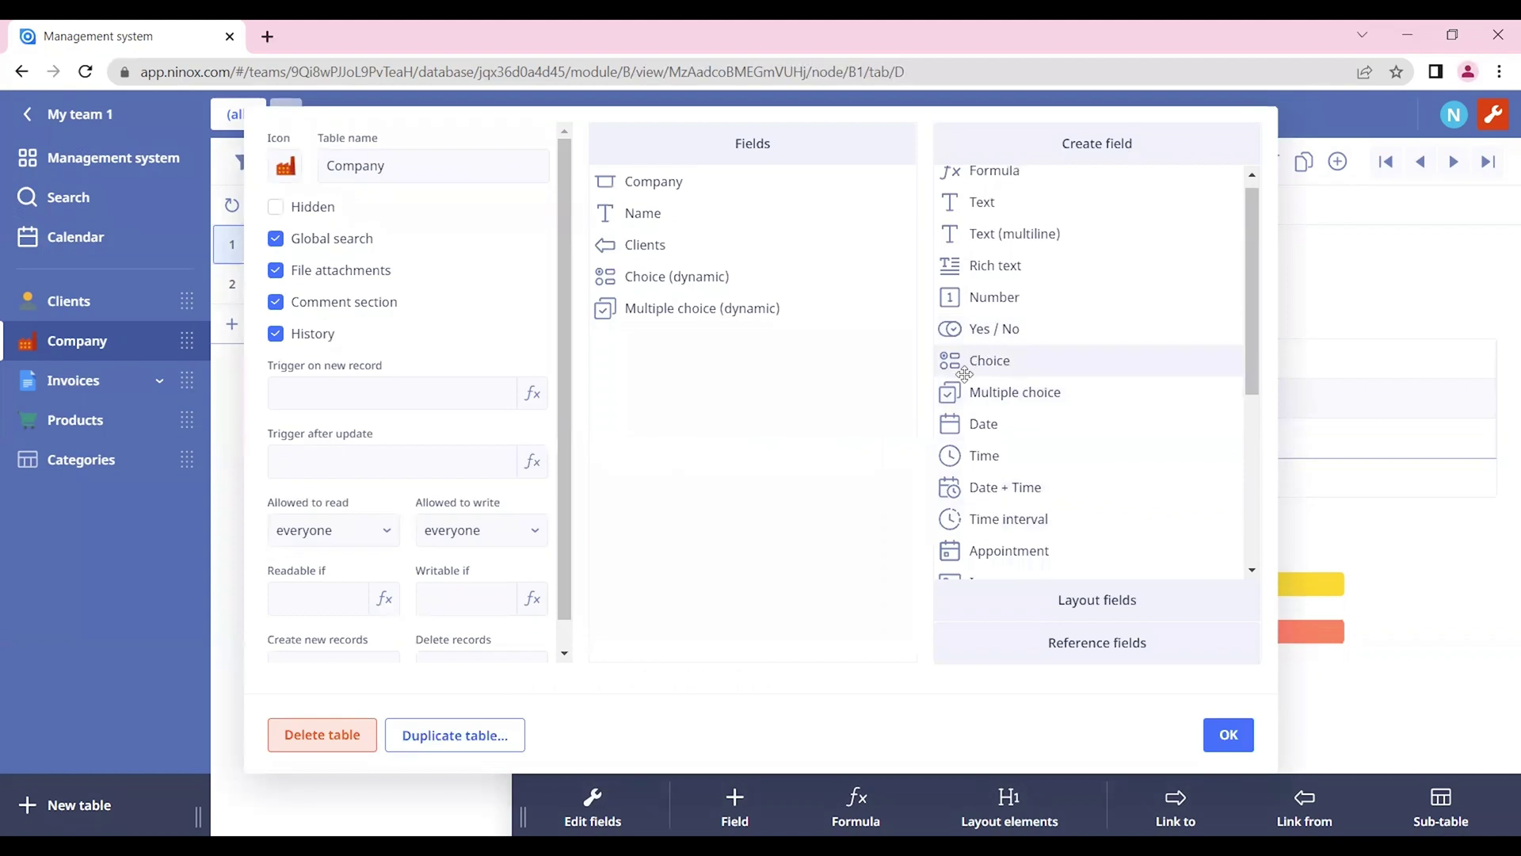
{"action": "scroll", "coordinate": [1090, 475], "scroll_direction": "down", "scroll_amount": 3}
{"action": "scroll", "coordinate": [1091, 486], "scroll_direction": "down", "scroll_amount": 3}
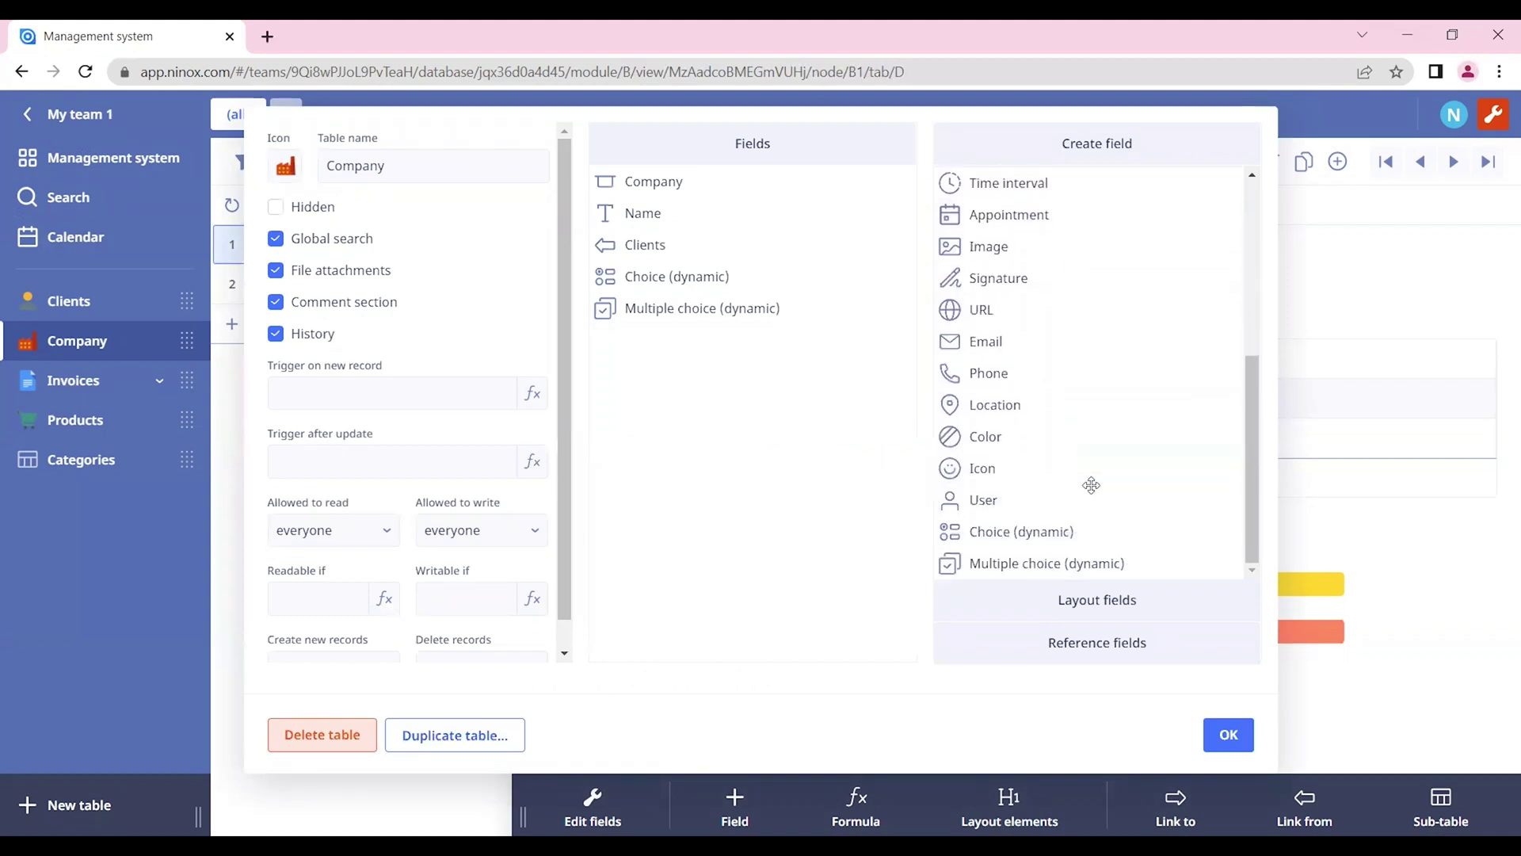
{"action": "left_click", "coordinate": [1229, 734]}
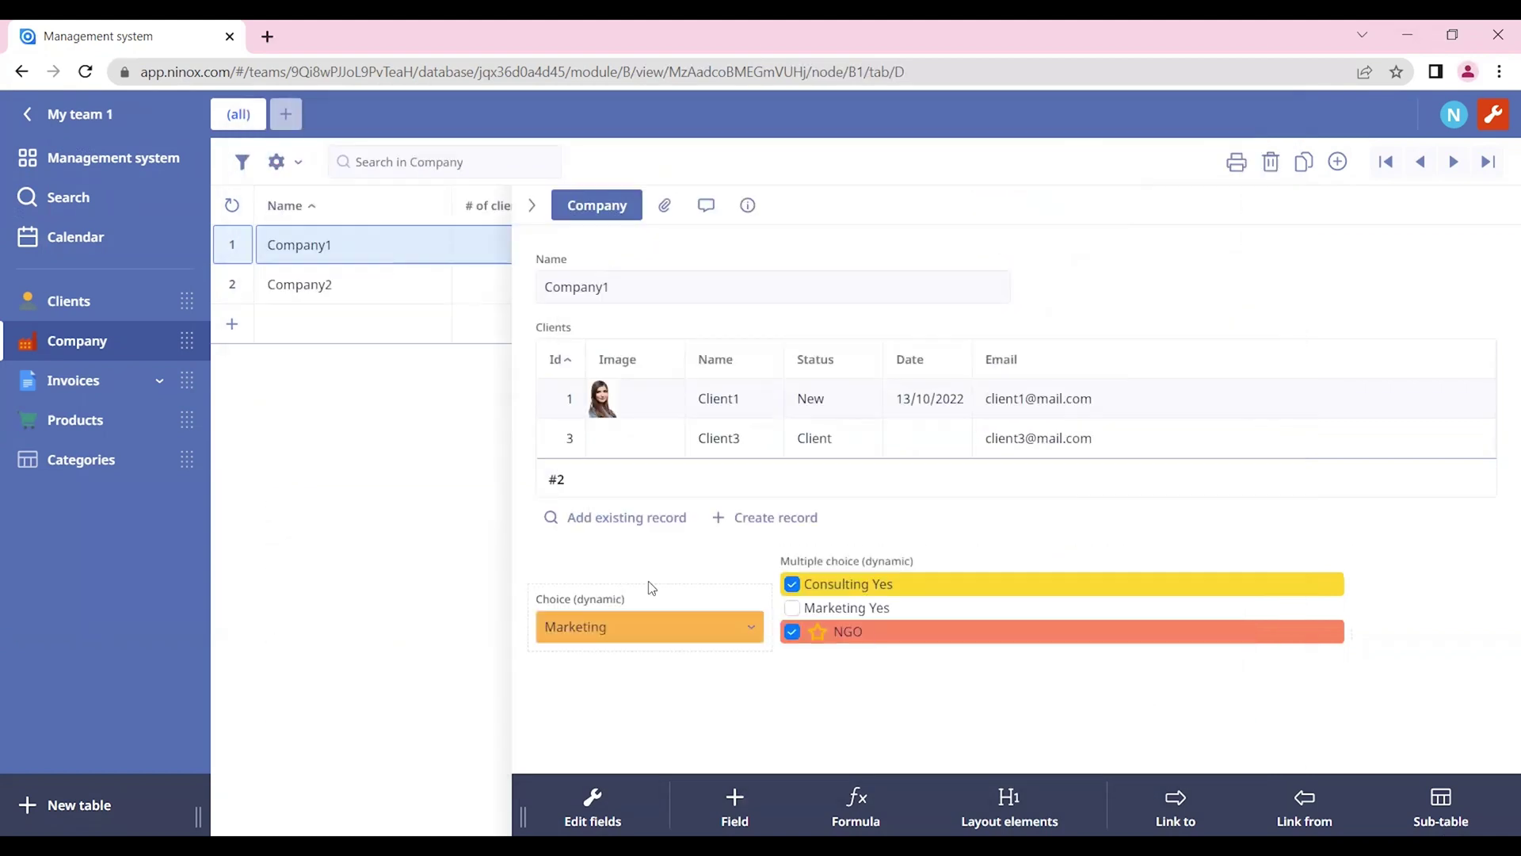
{"action": "left_click", "coordinate": [104, 465]}
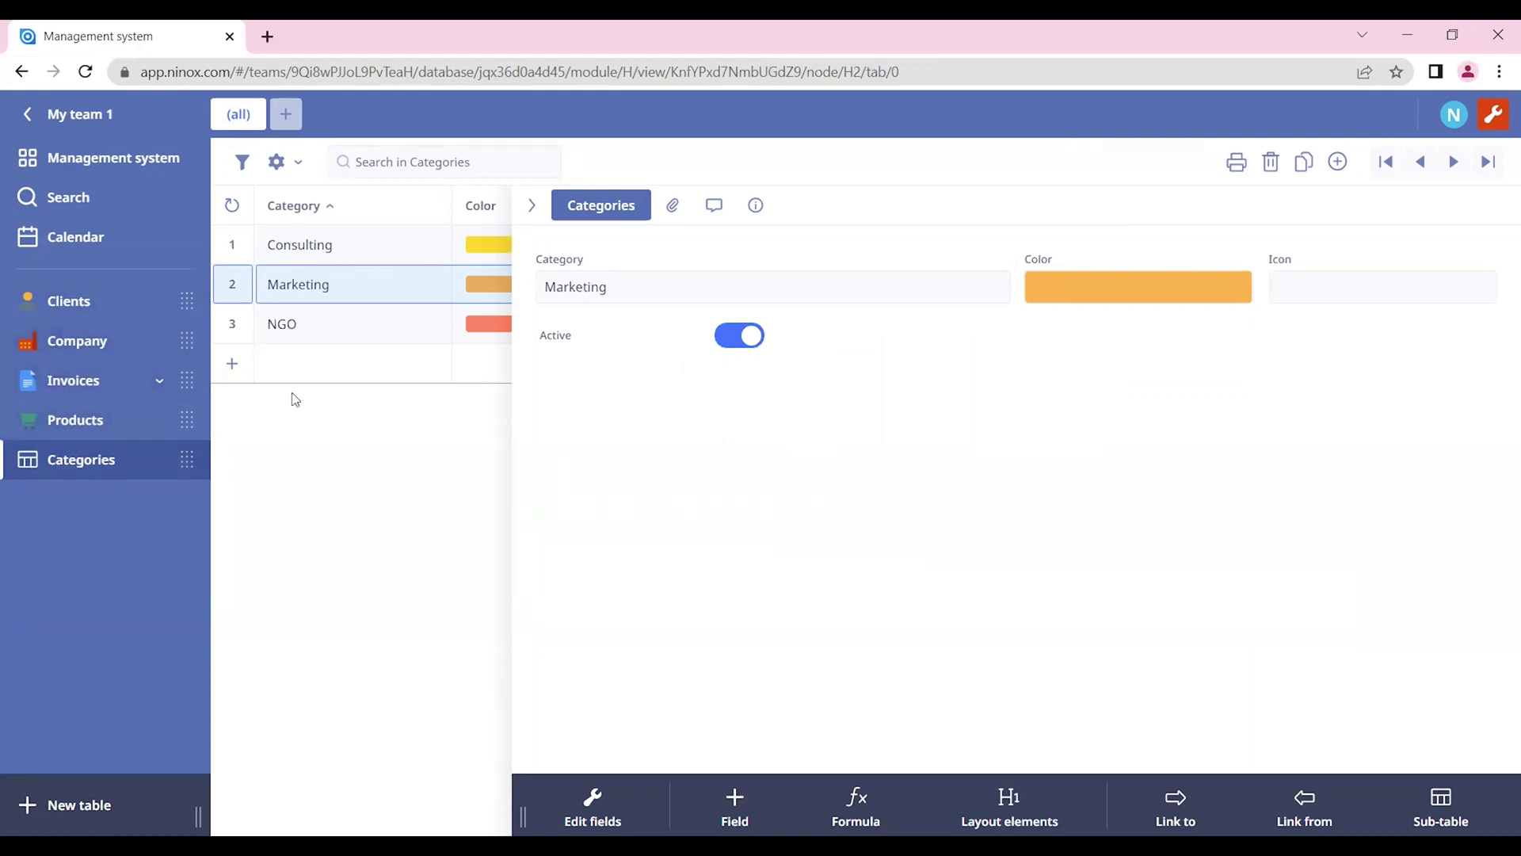
{"action": "left_click", "coordinate": [101, 345]}
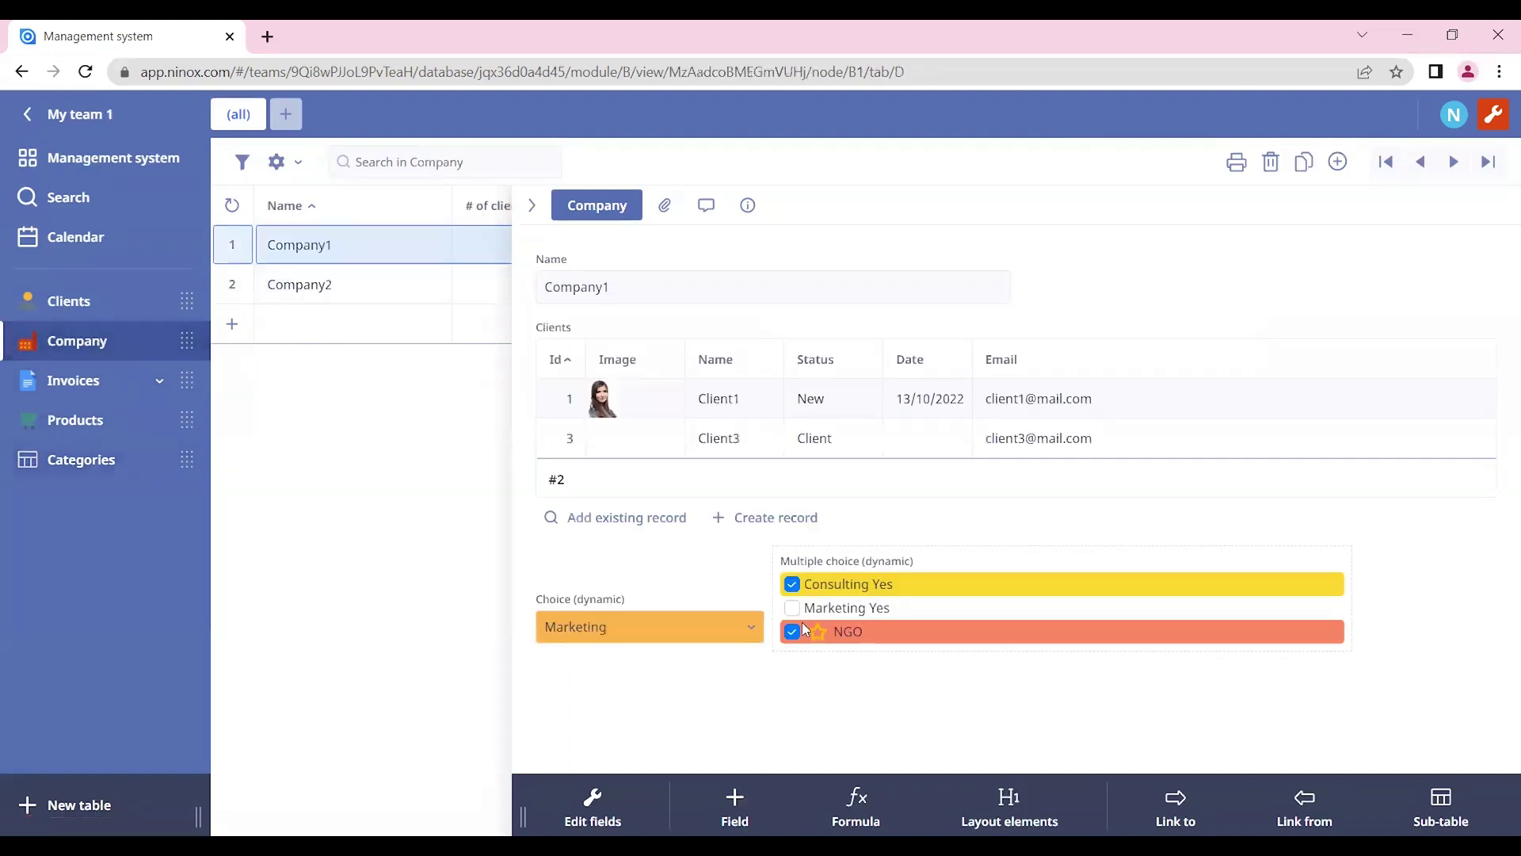
{"action": "left_click", "coordinate": [626, 600]}
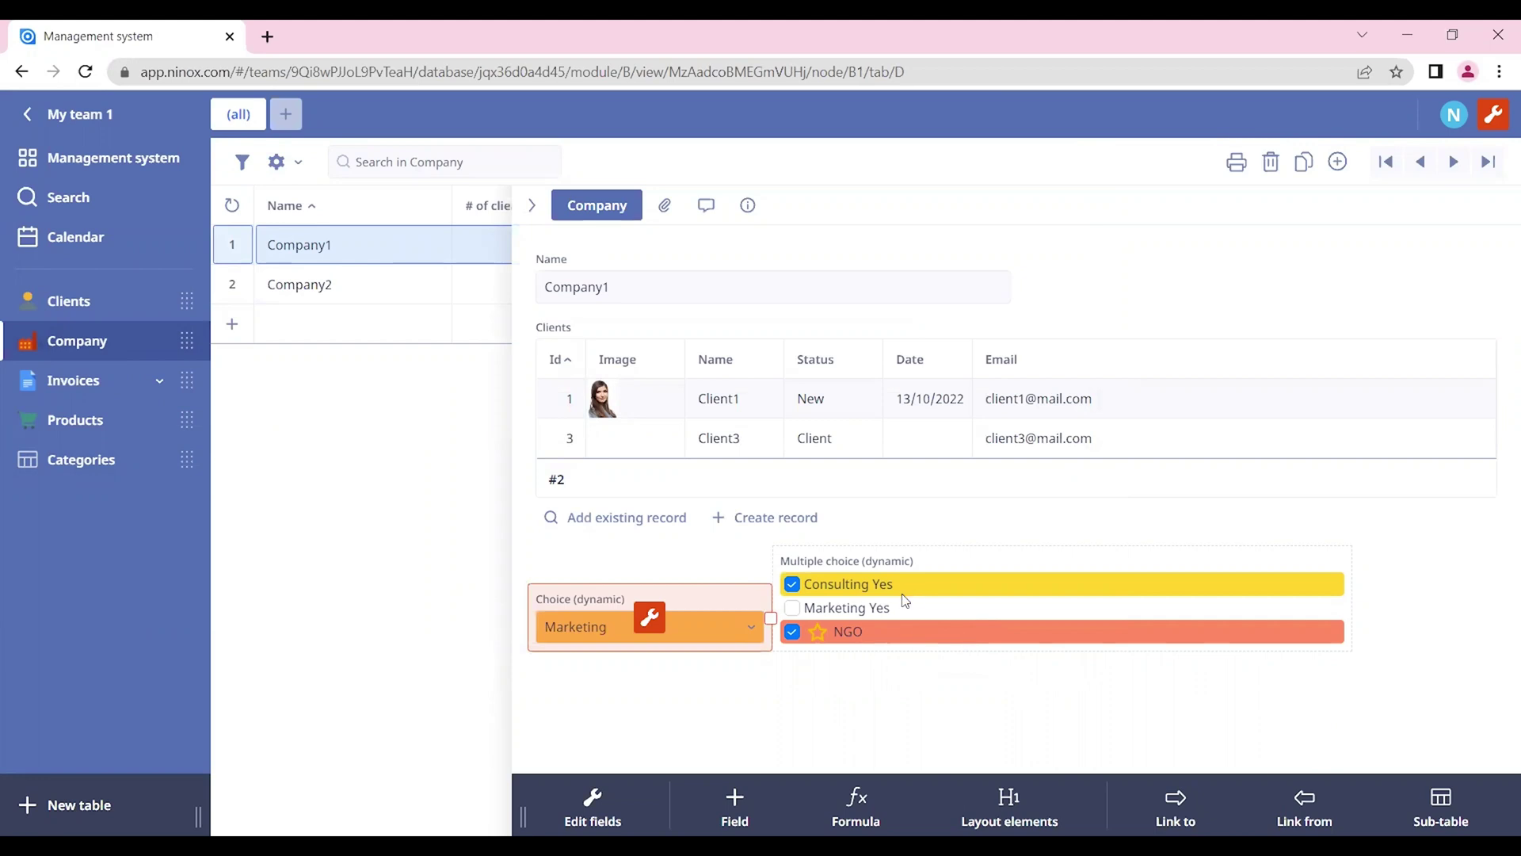
{"action": "left_click", "coordinate": [746, 669]}
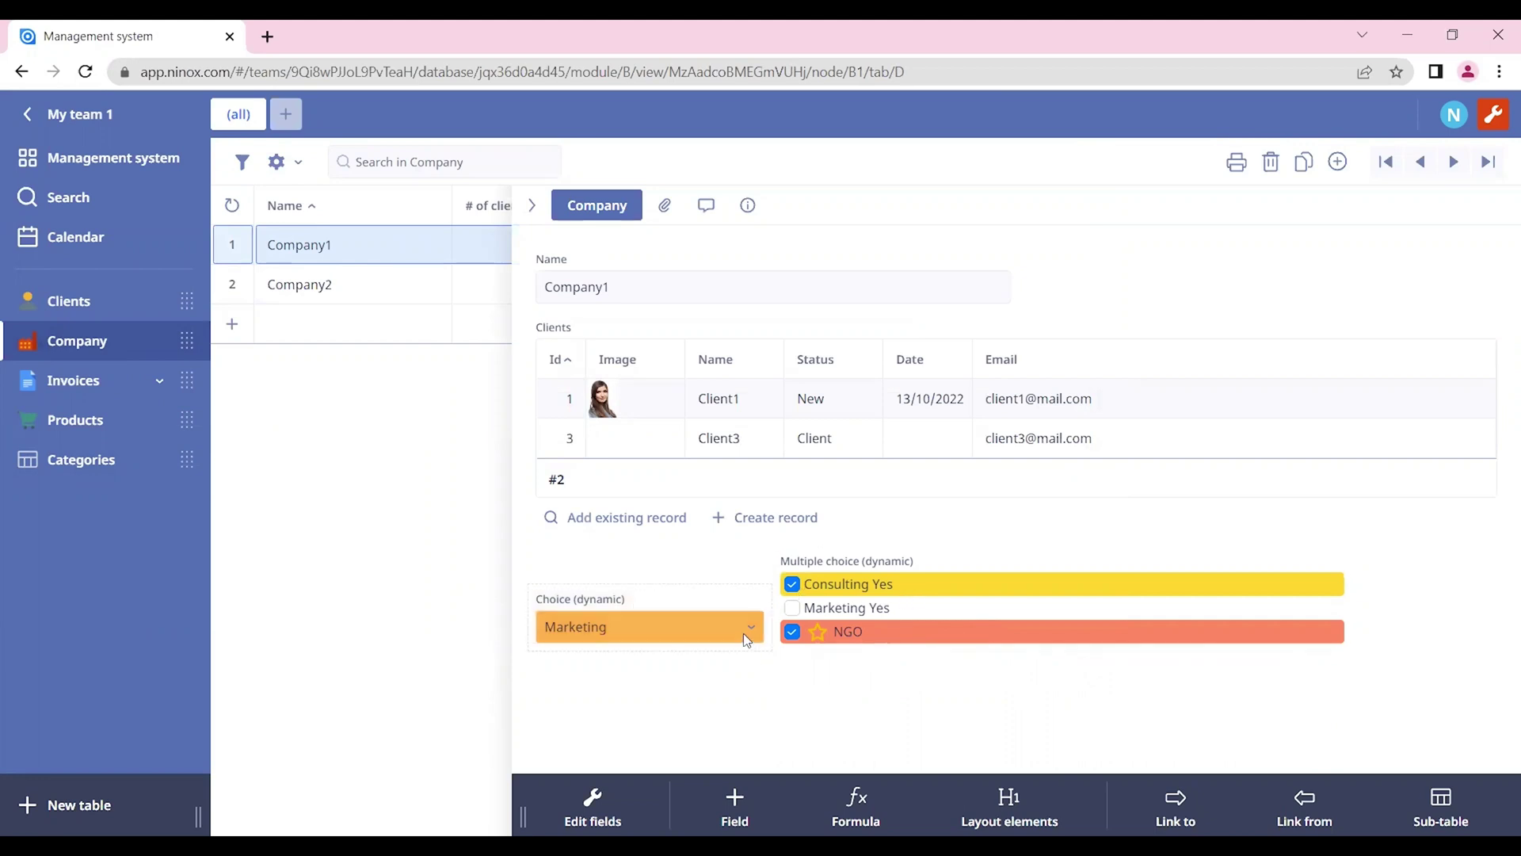
{"action": "left_click", "coordinate": [749, 629]}
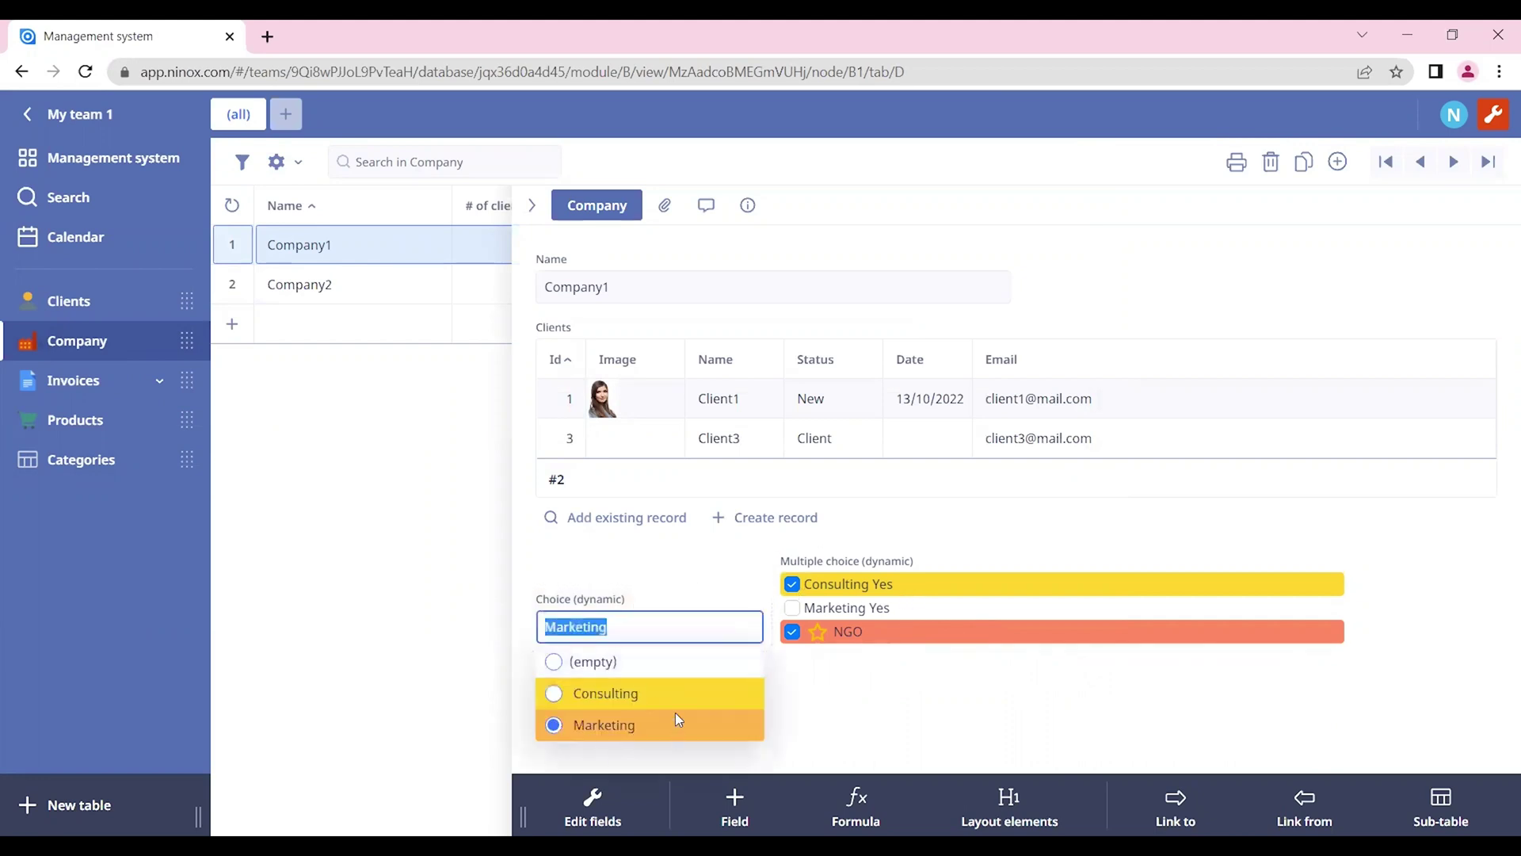
{"action": "left_click", "coordinate": [591, 713]}
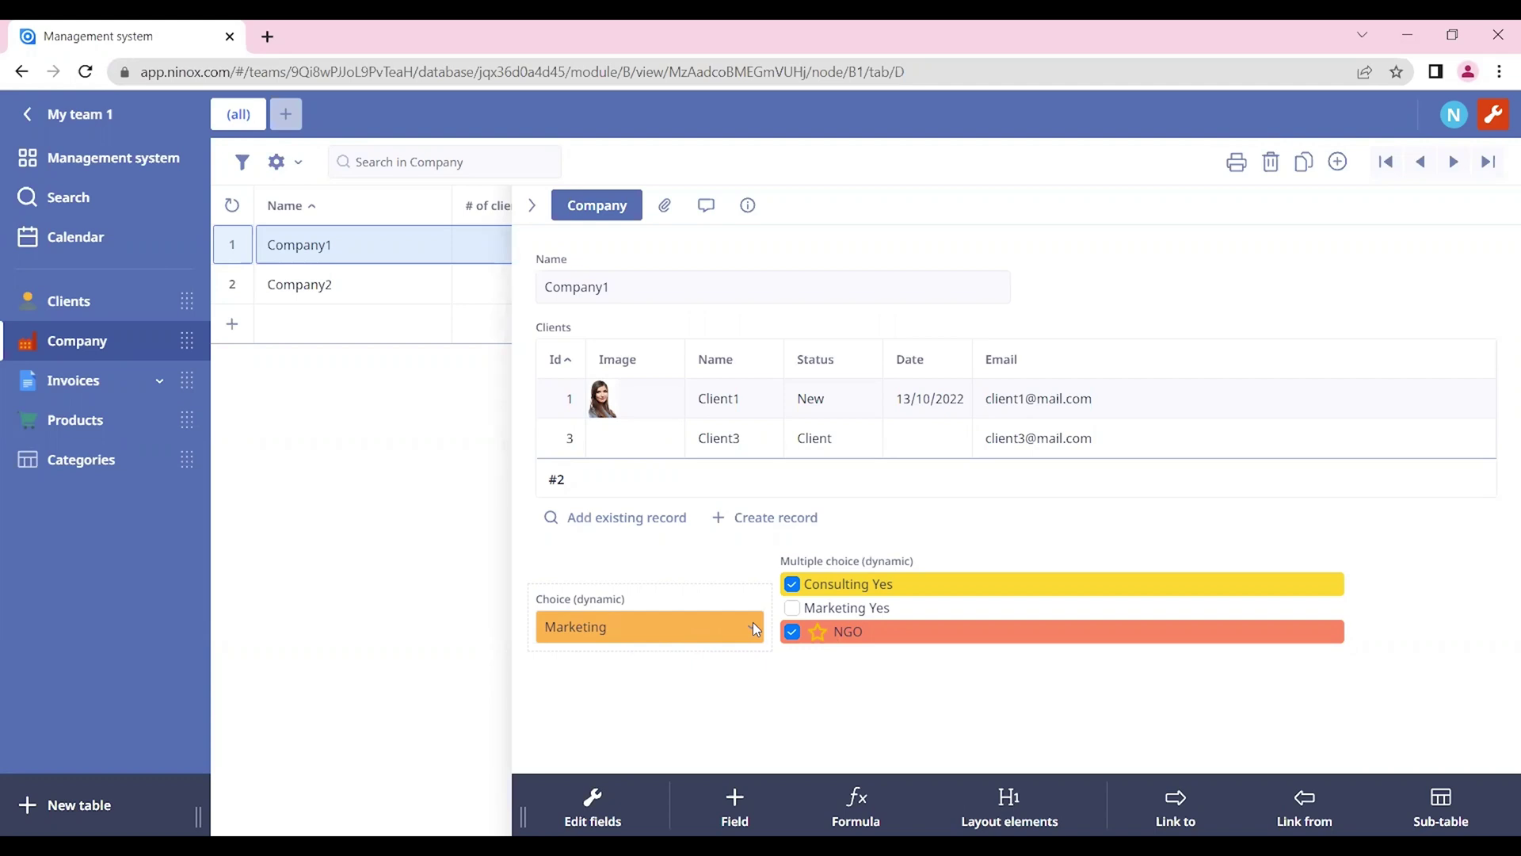
{"action": "left_click", "coordinate": [88, 468]}
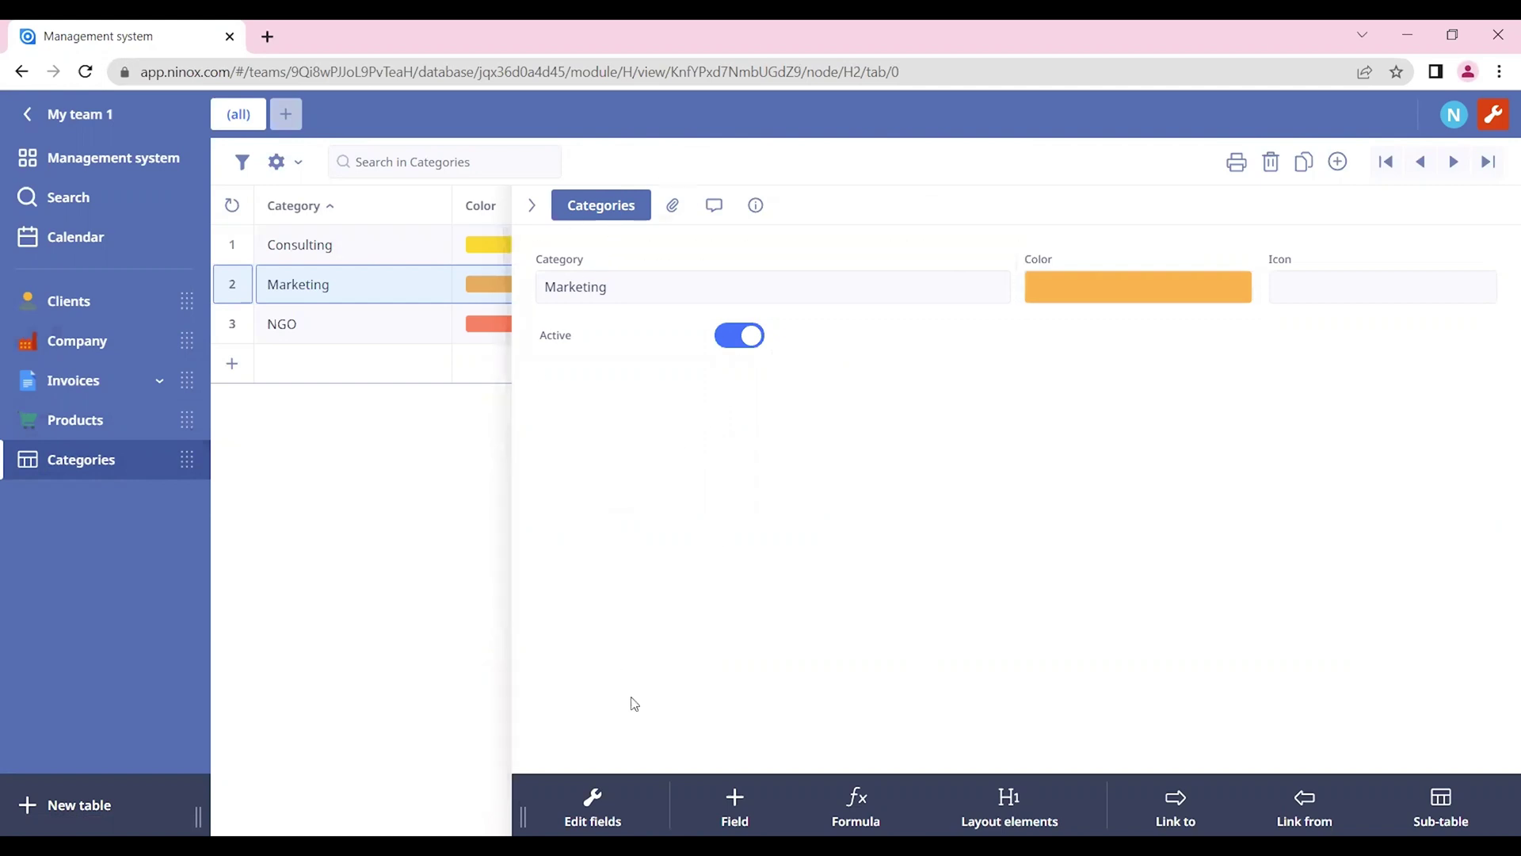
{"action": "left_click", "coordinate": [77, 342]}
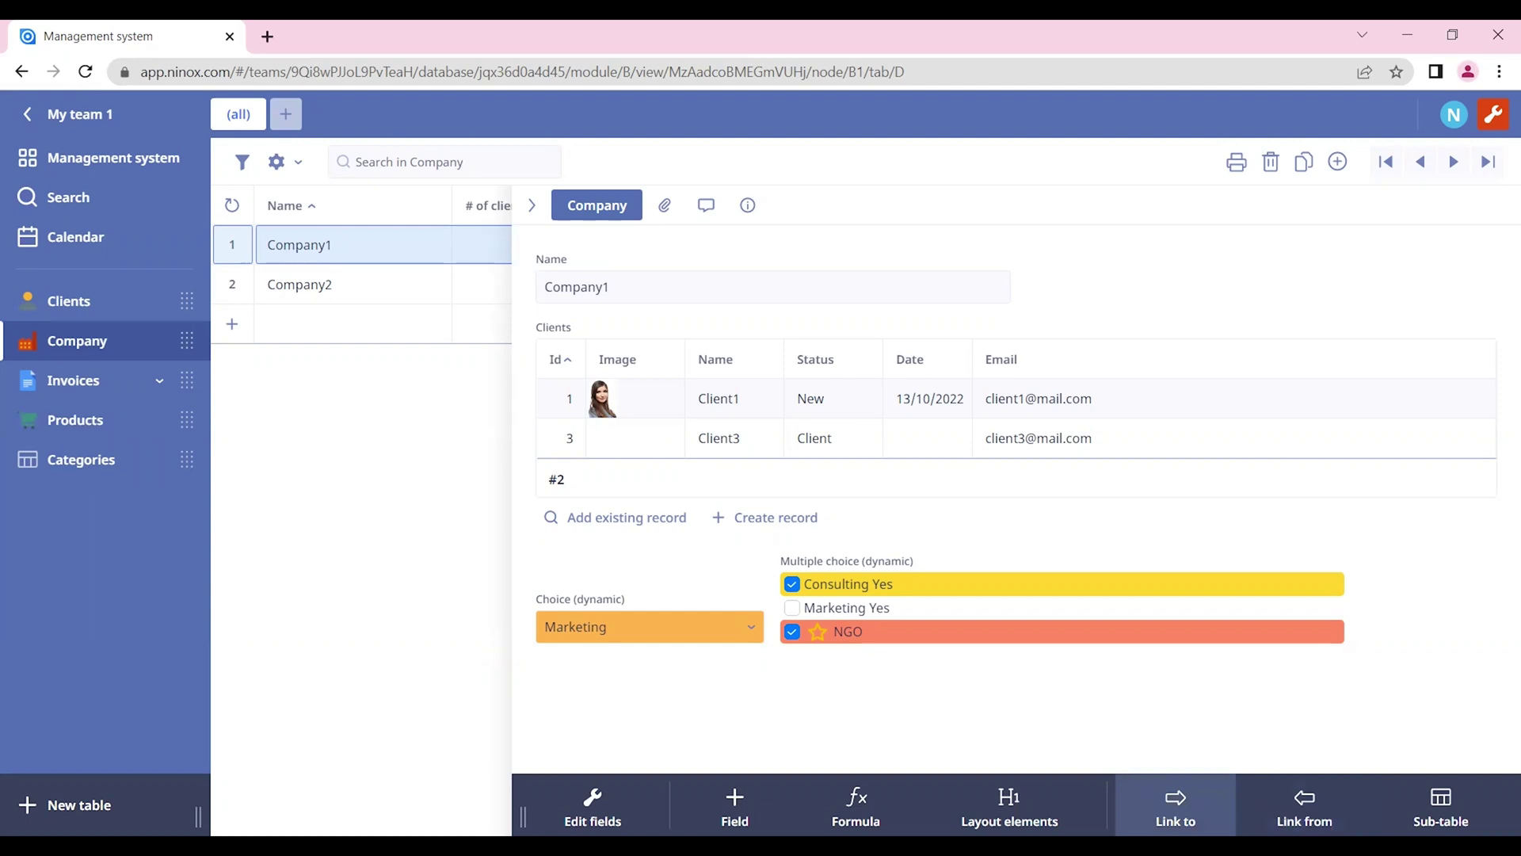
Step: Add a link field to the Categories table and show it as a Combo Box
{"action": "left_click", "coordinate": [1175, 808]}
{"action": "left_click", "coordinate": [1039, 648]}
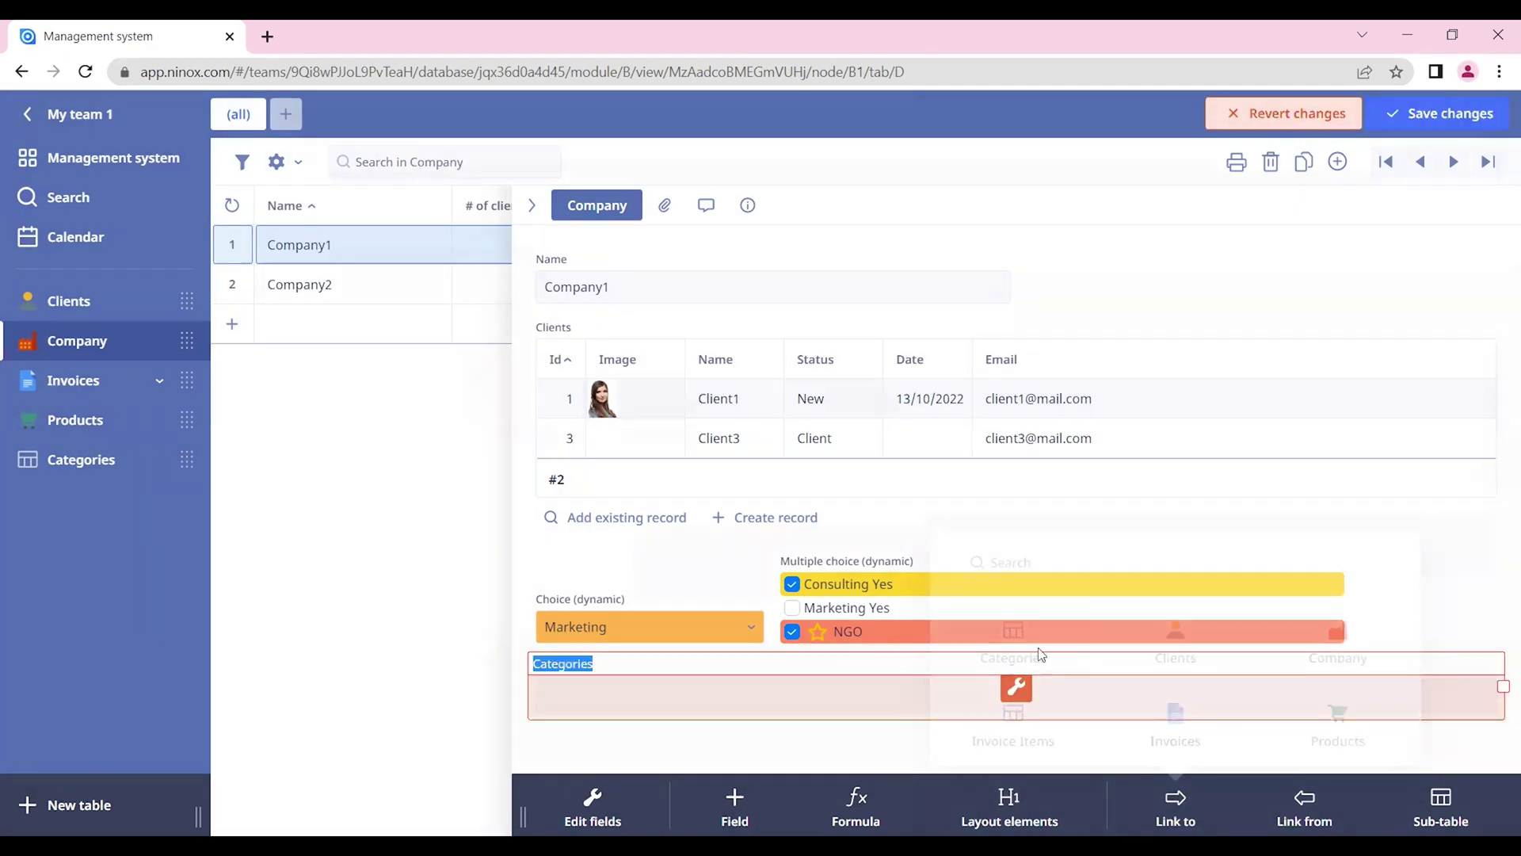
{"action": "left_click", "coordinate": [1016, 688]}
{"action": "left_click", "coordinate": [854, 344]}
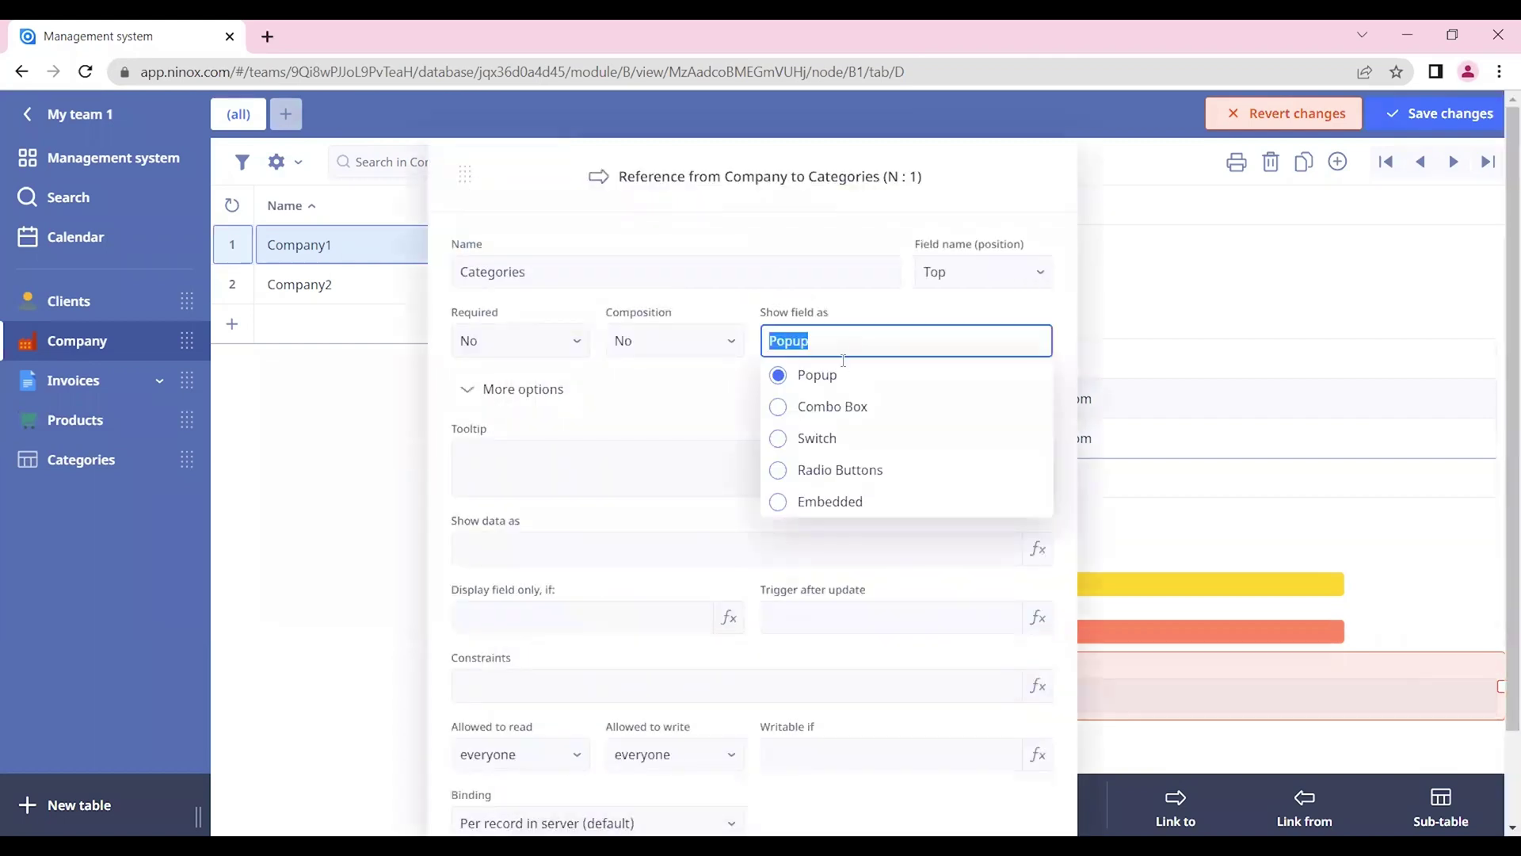
{"action": "left_click", "coordinate": [819, 410]}
{"action": "scroll", "coordinate": [666, 744], "scroll_direction": "down", "scroll_amount": 2}
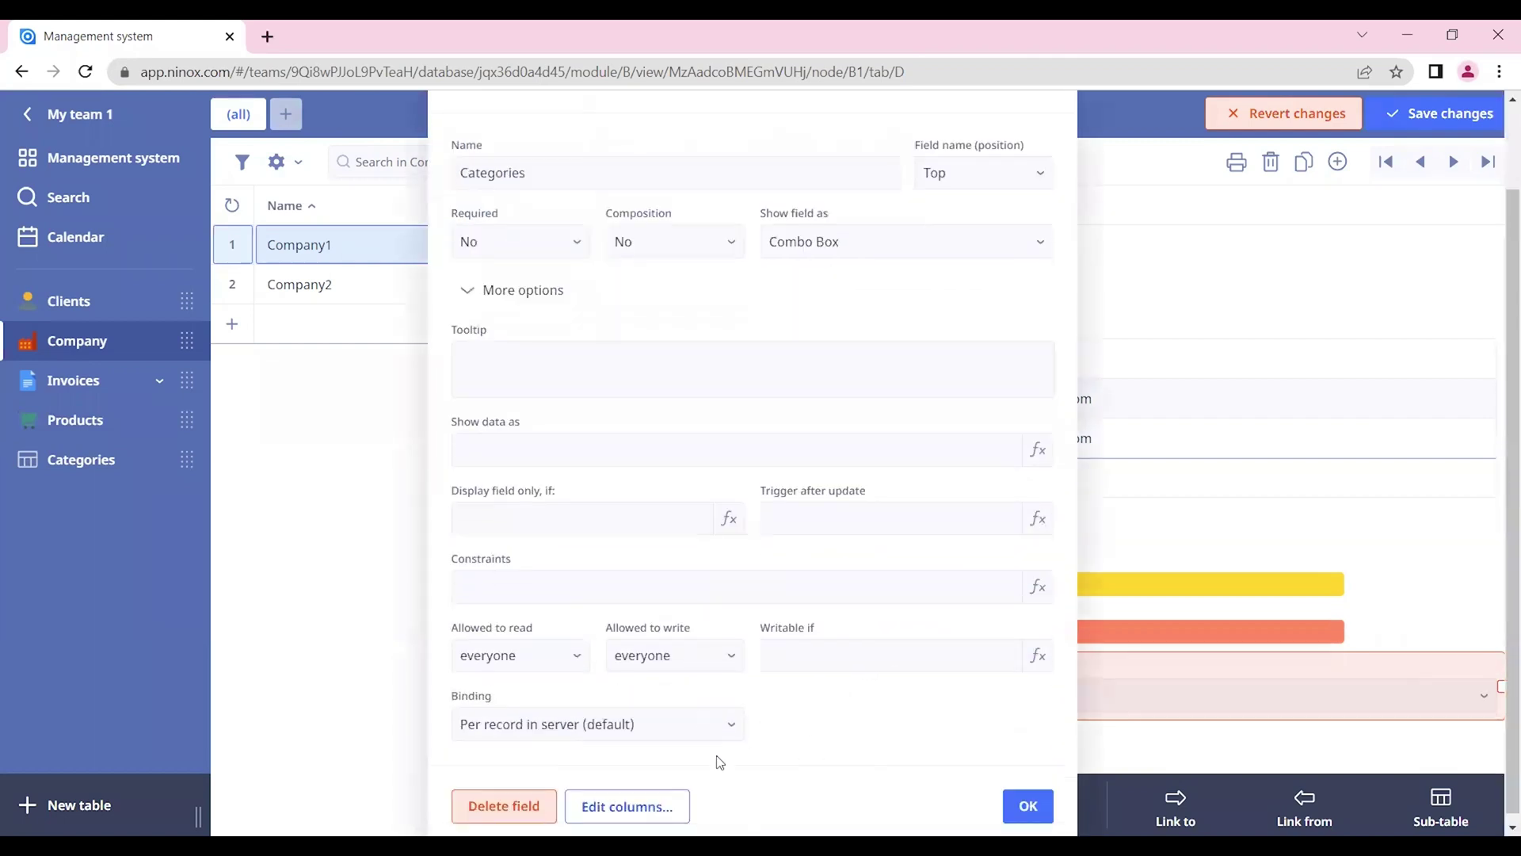
Step: Make Category, Color and Icon the combo box's visible columns and confirm the field settings
{"action": "left_click", "coordinate": [663, 807]}
{"action": "left_click_drag", "start_coordinate": [816, 241], "coordinate": [537, 194]}
{"action": "left_click_drag", "start_coordinate": [805, 242], "coordinate": [645, 243]}
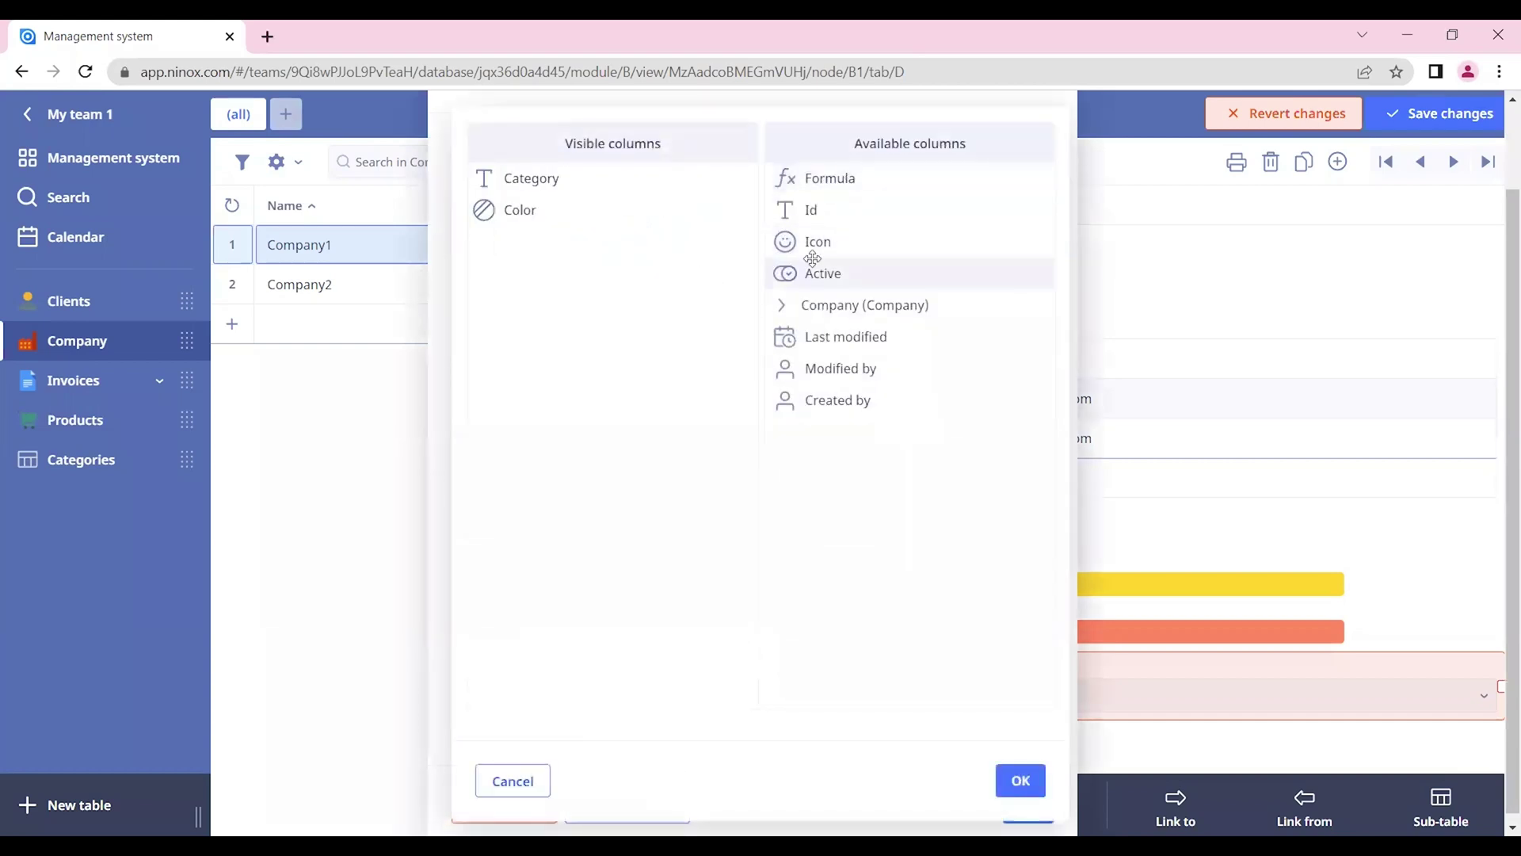
{"action": "left_click_drag", "start_coordinate": [812, 258], "coordinate": [594, 255]}
{"action": "left_click", "coordinate": [1021, 782]}
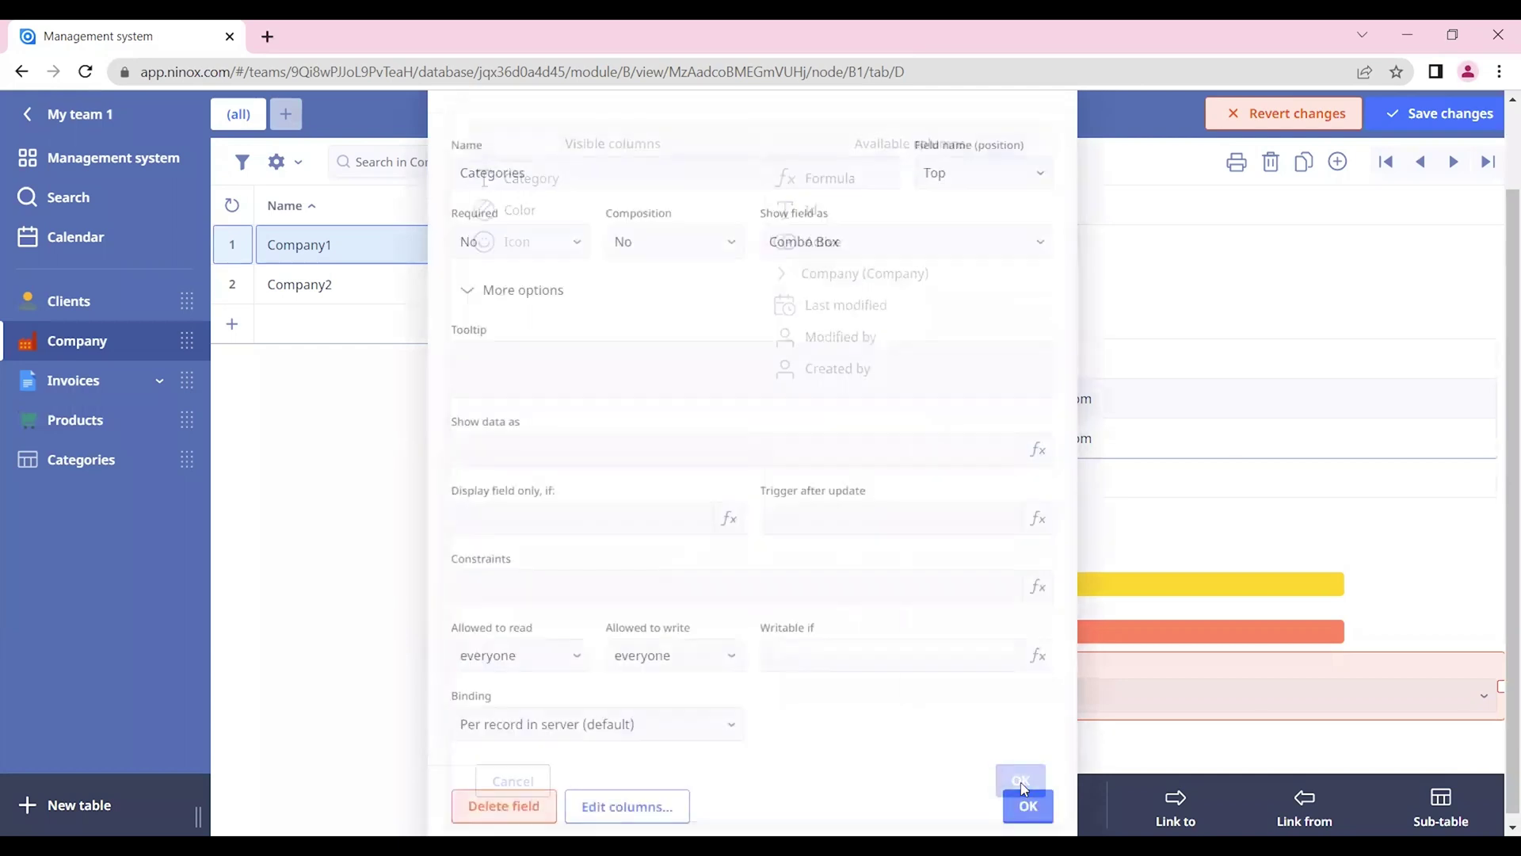
{"action": "left_click", "coordinate": [1028, 806]}
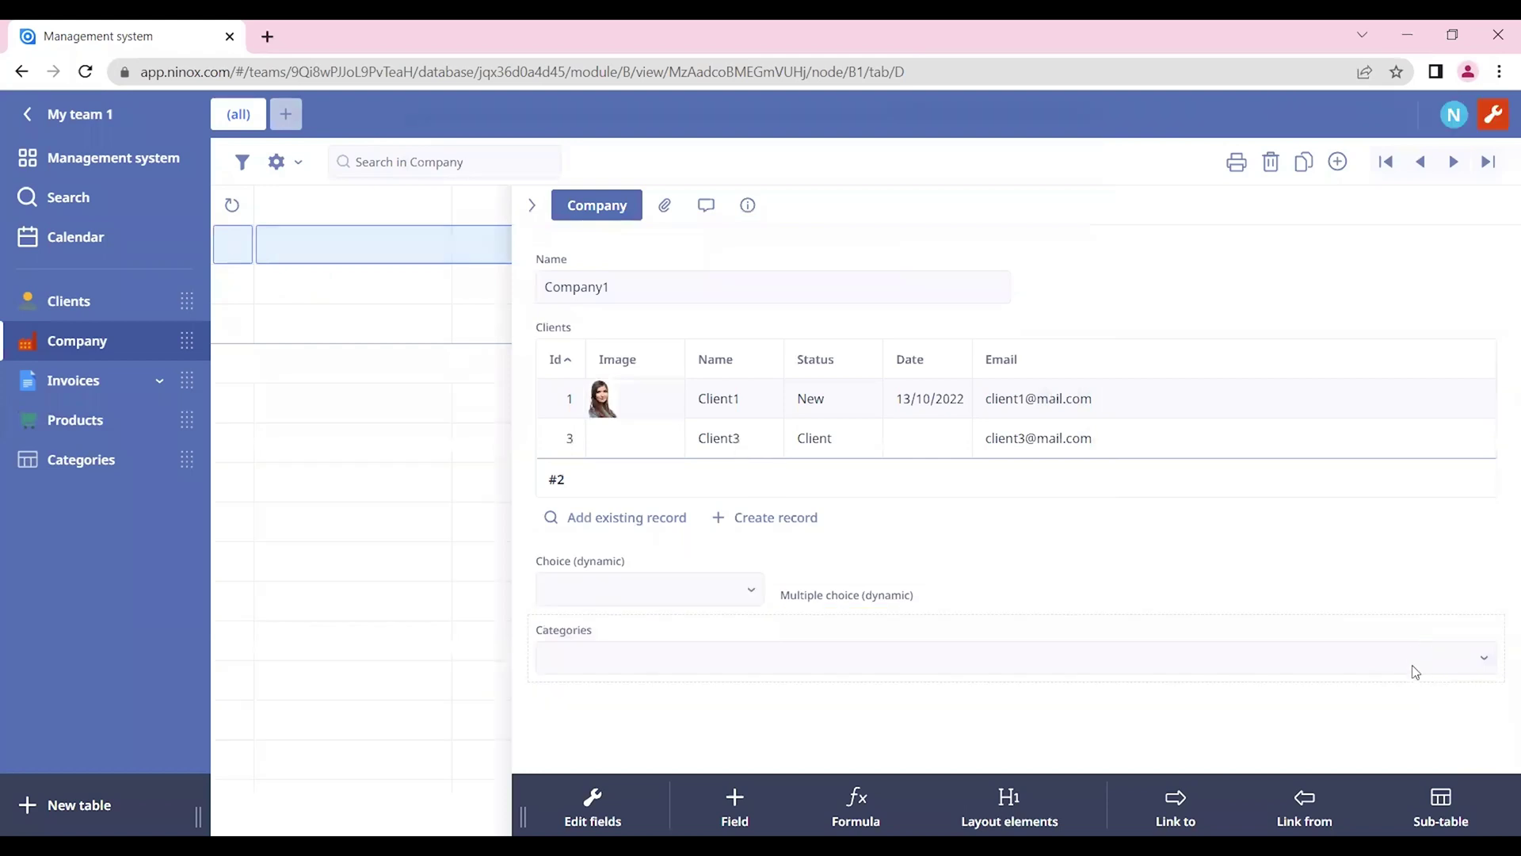
Step: Narrow the Categories field to half width and preview its coloured Consulting, Marketing and NGO options
{"action": "left_click", "coordinate": [959, 659]}
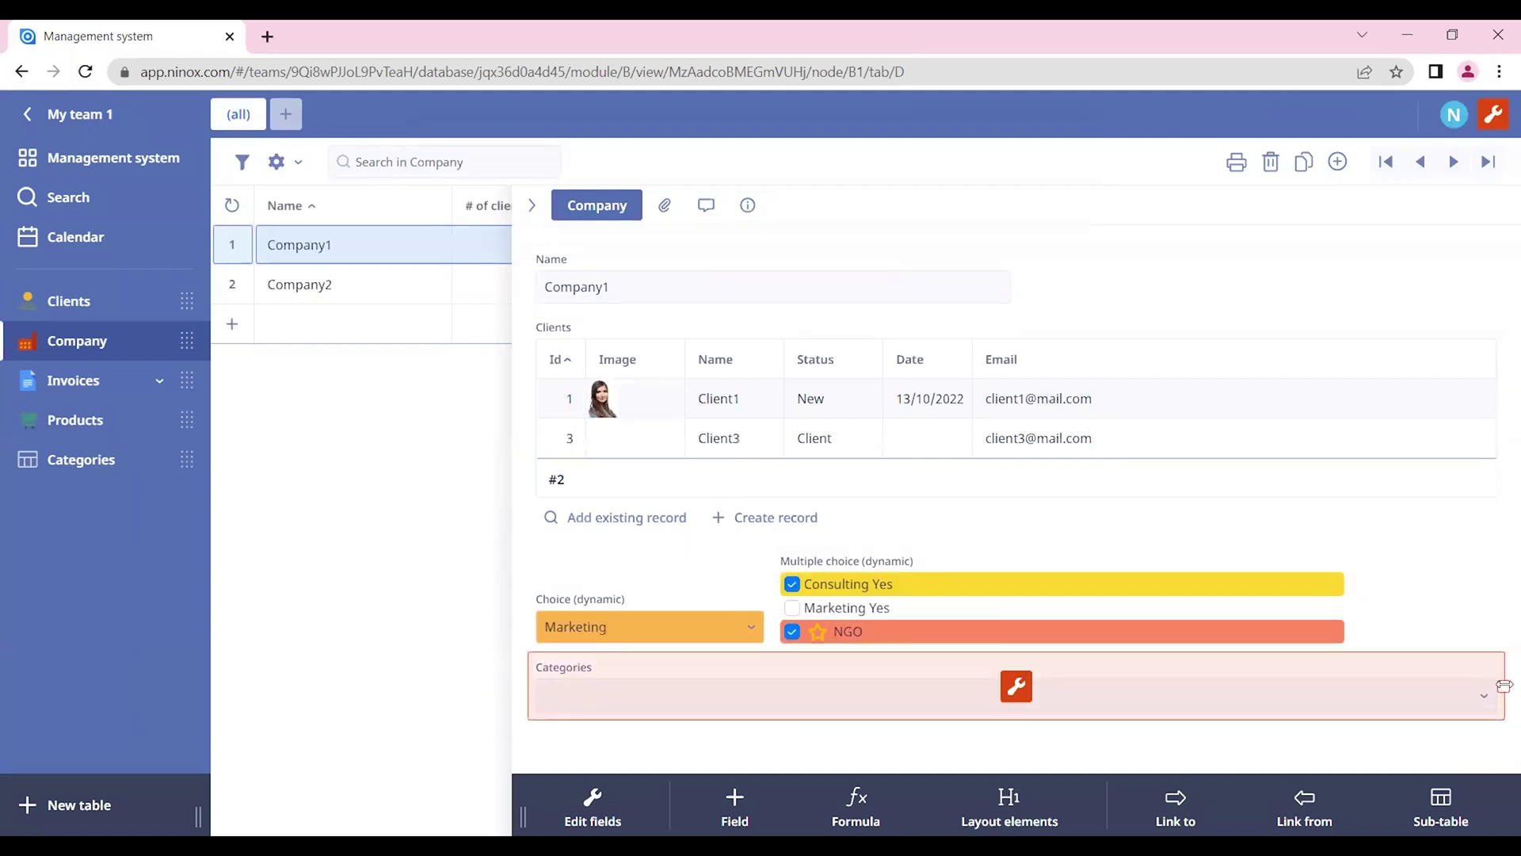
{"action": "left_click_drag", "start_coordinate": [1498, 690], "coordinate": [784, 683]}
{"action": "left_click", "coordinate": [843, 692]}
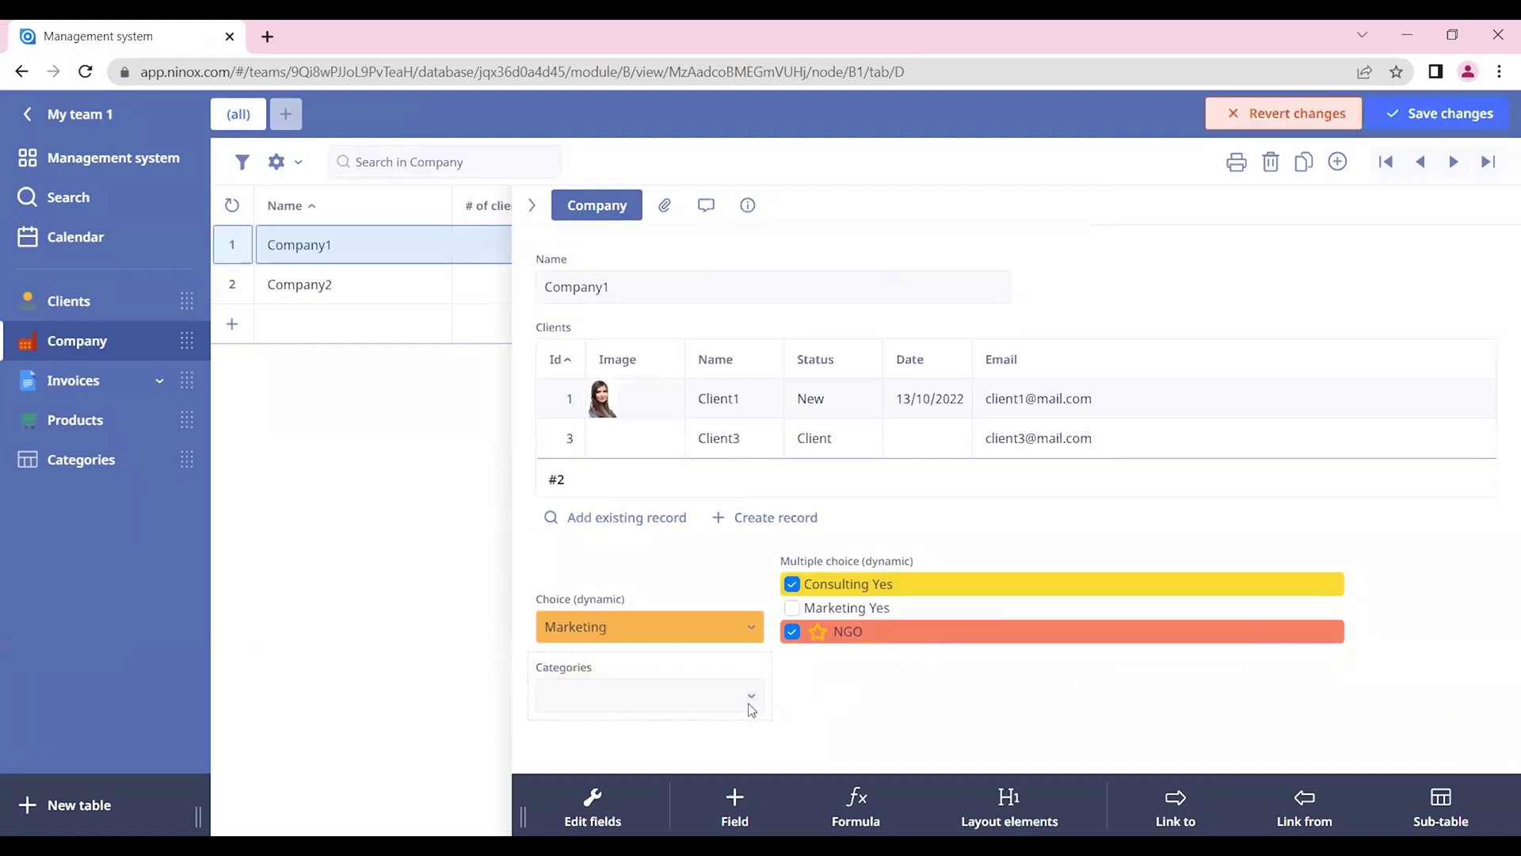
{"action": "left_click", "coordinate": [571, 694]}
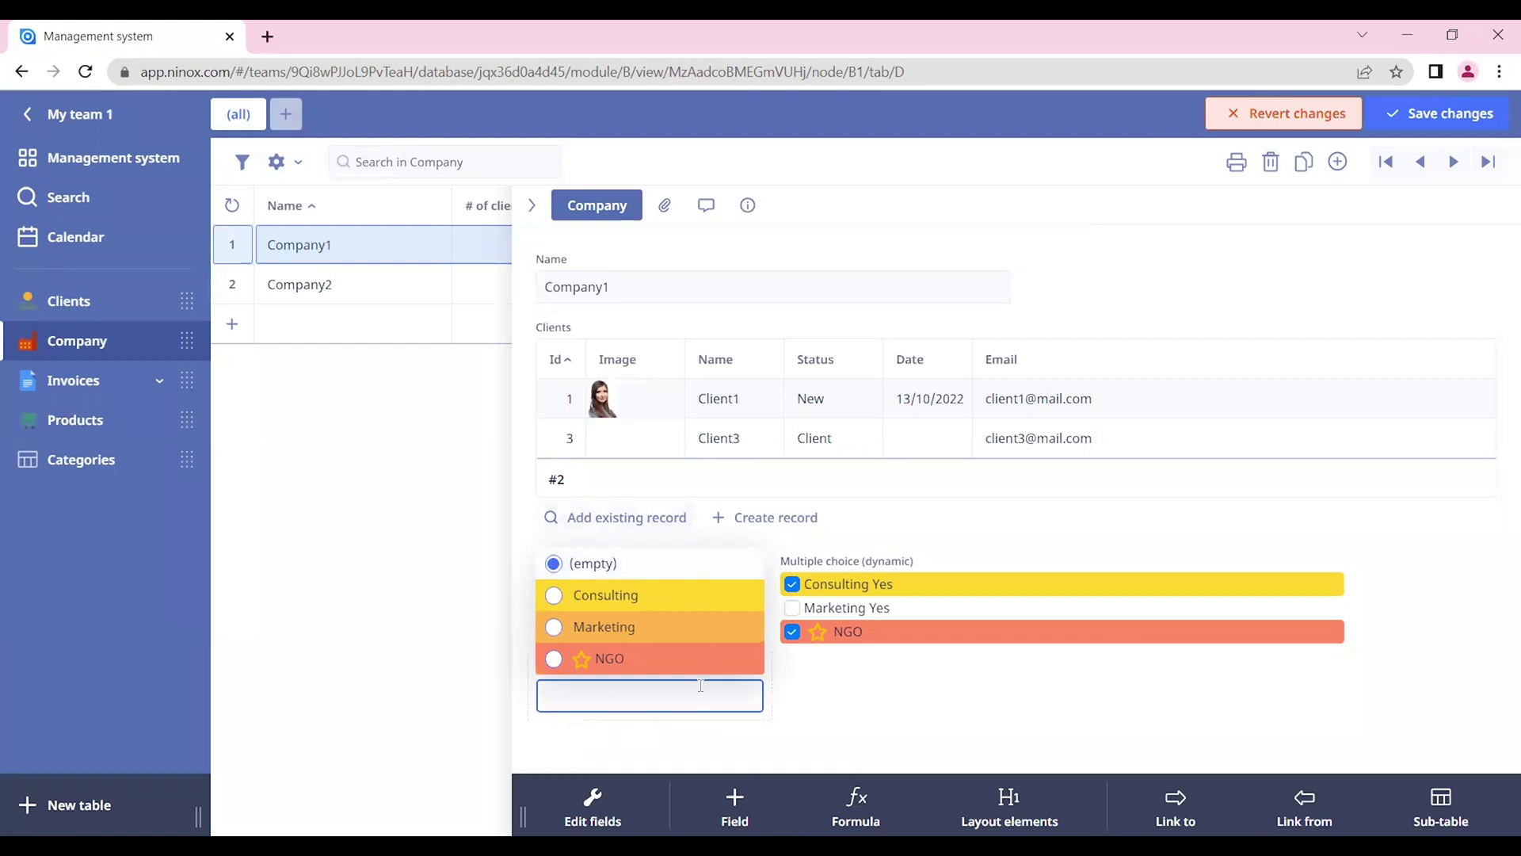
{"action": "left_click", "coordinate": [812, 703]}
{"action": "left_click", "coordinate": [750, 700]}
{"action": "left_click", "coordinate": [804, 710]}
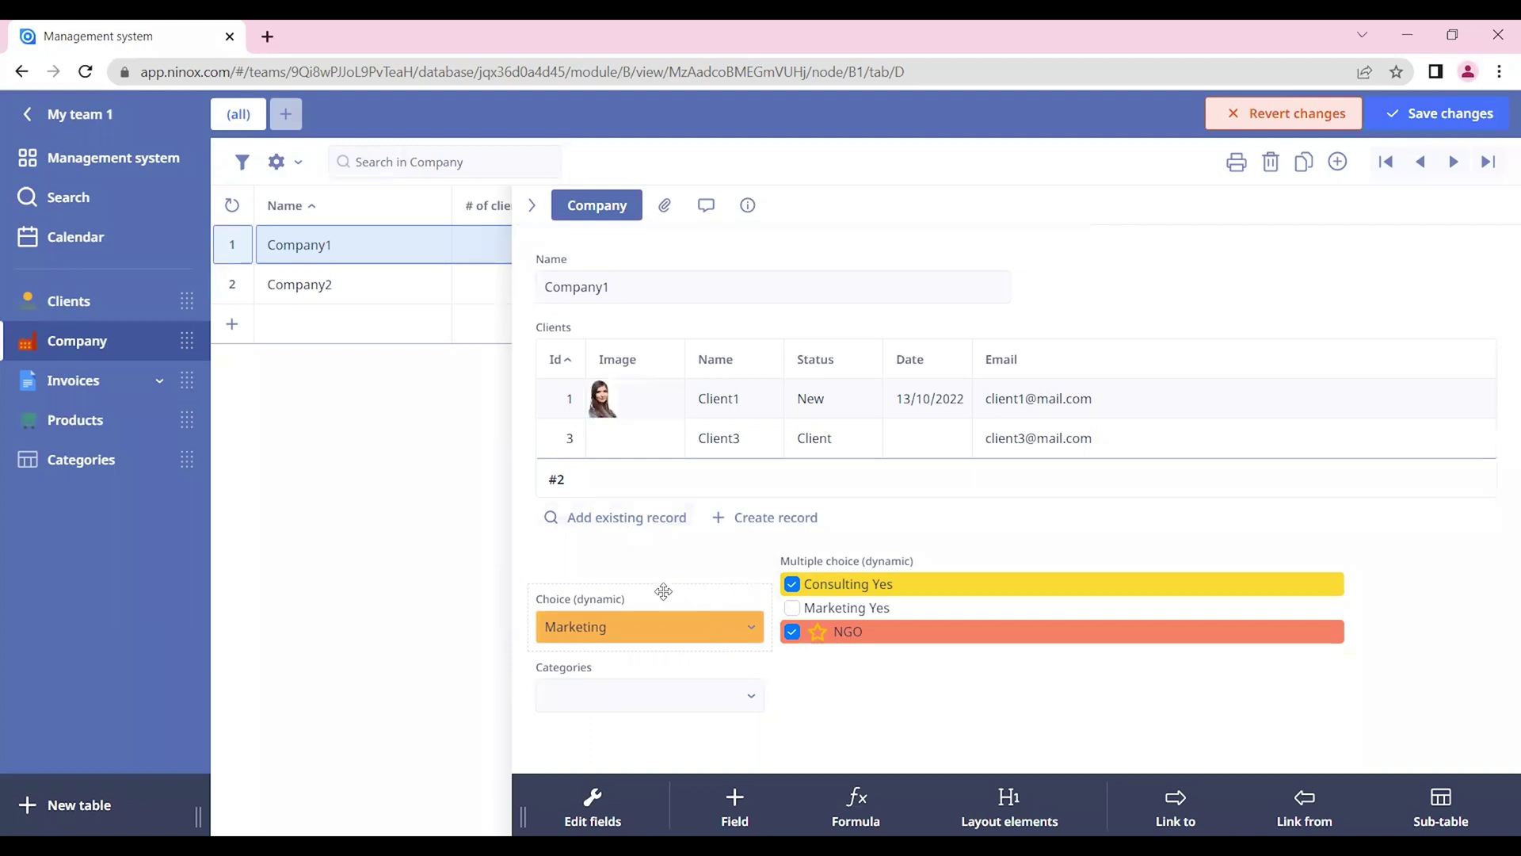
Step: Check the Choice (dynamic) dropdown and review its field settings
{"action": "left_click", "coordinate": [751, 626]}
{"action": "left_click", "coordinate": [856, 692]}
{"action": "left_click", "coordinate": [678, 601]}
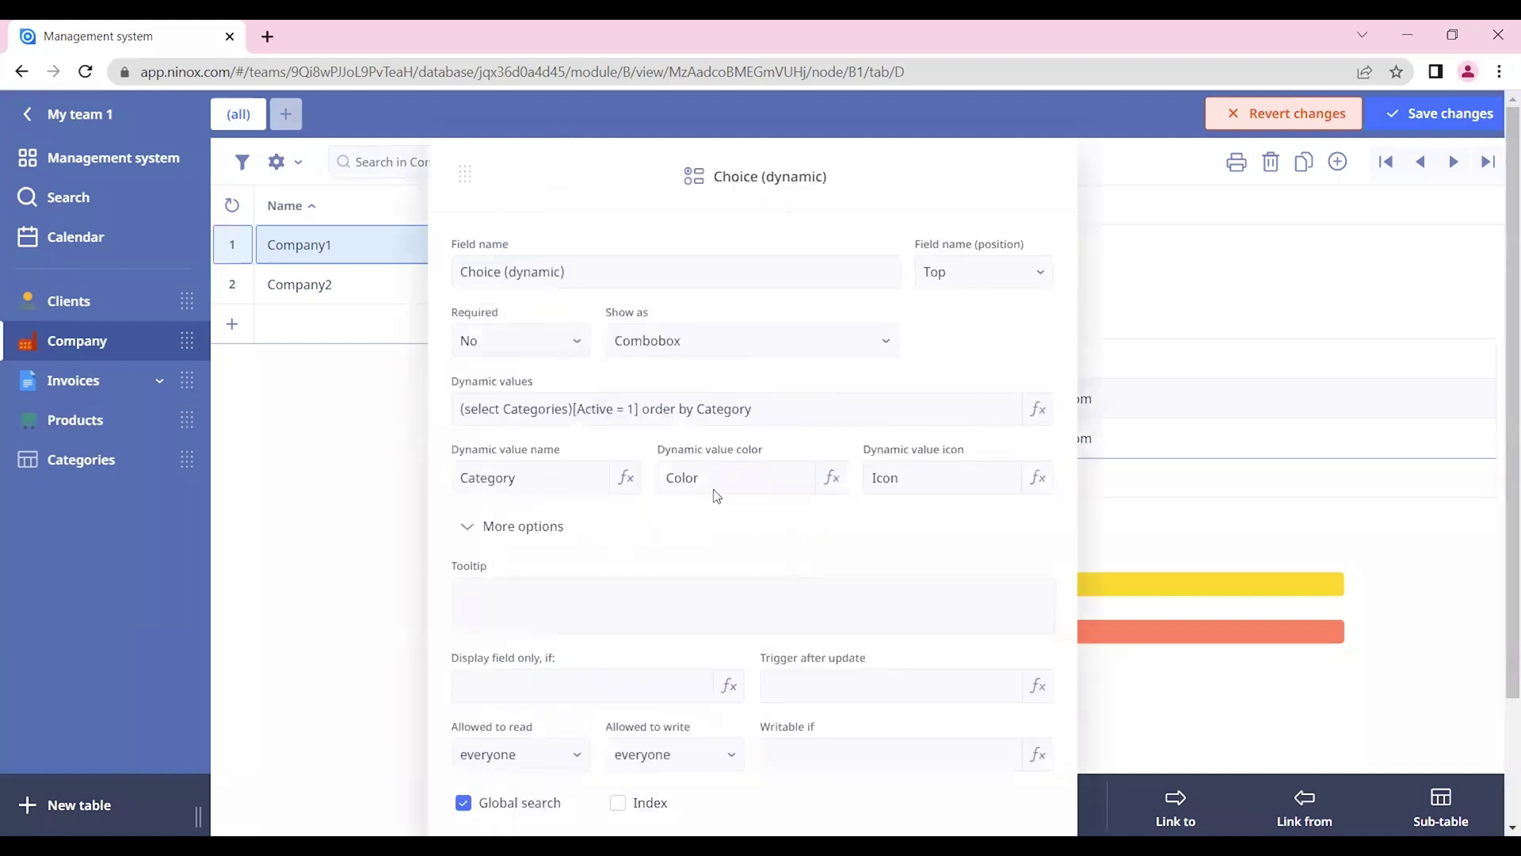
Step: Give the Categories link field the constraint b.Active = 1 so only active categories are offered
{"action": "left_click", "coordinate": [1279, 724]}
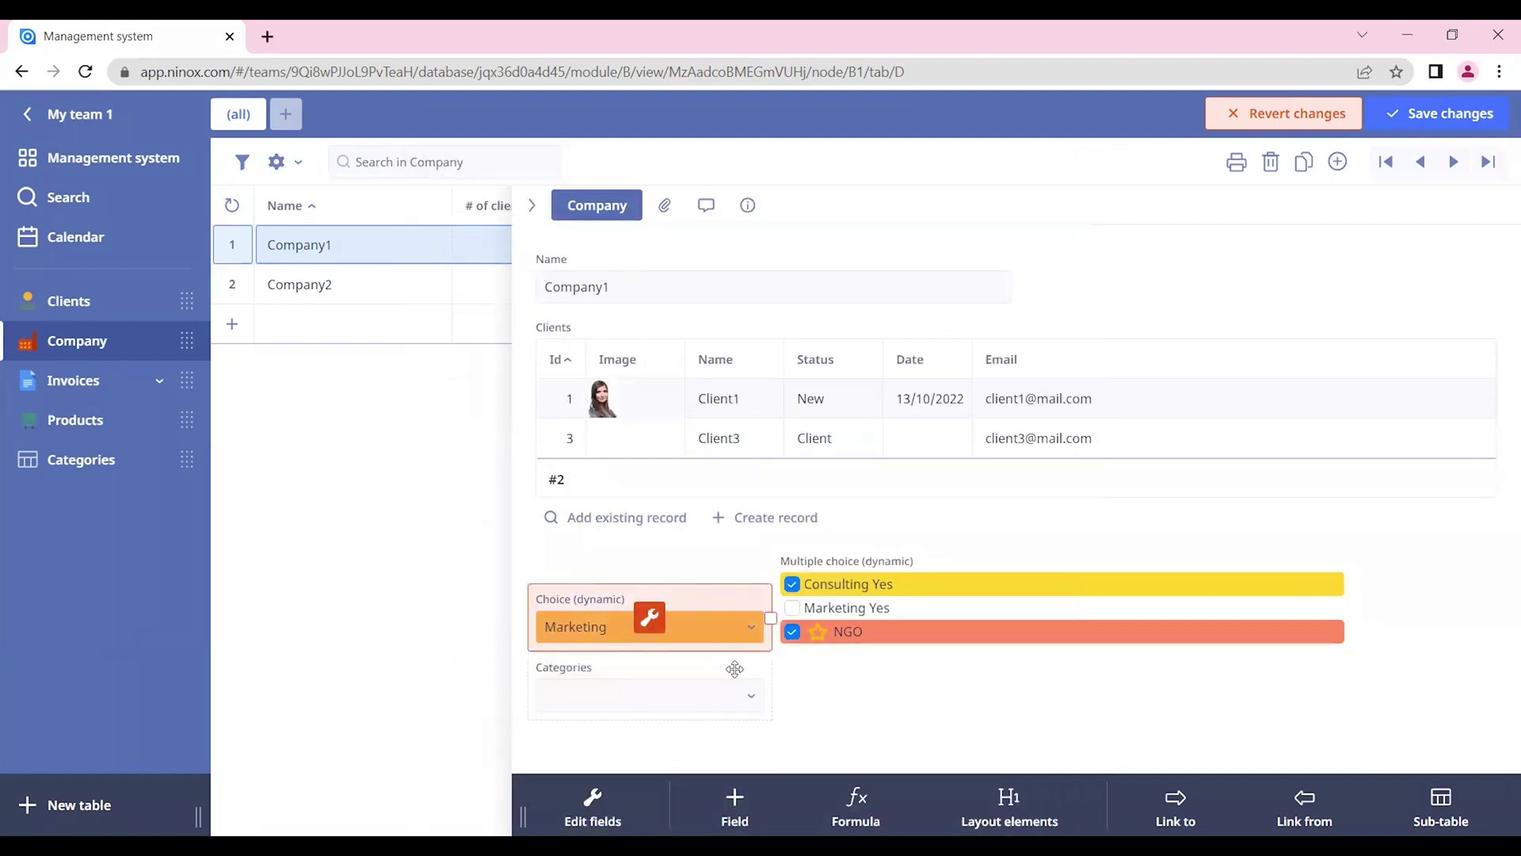
{"action": "left_click", "coordinate": [678, 659]}
{"action": "left_click", "coordinate": [654, 695]}
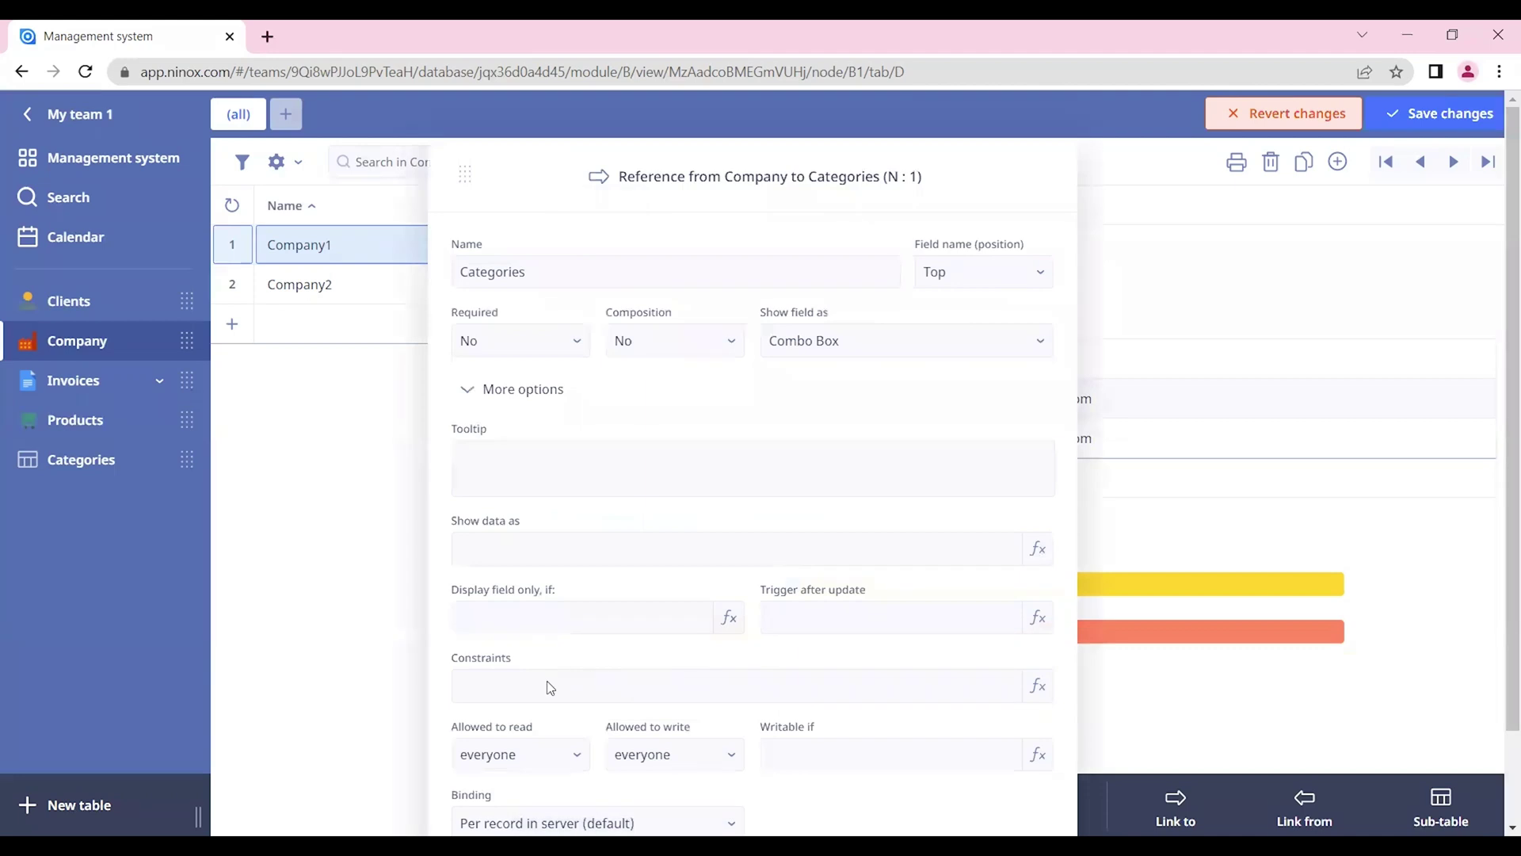
{"action": "left_click", "coordinate": [547, 688]}
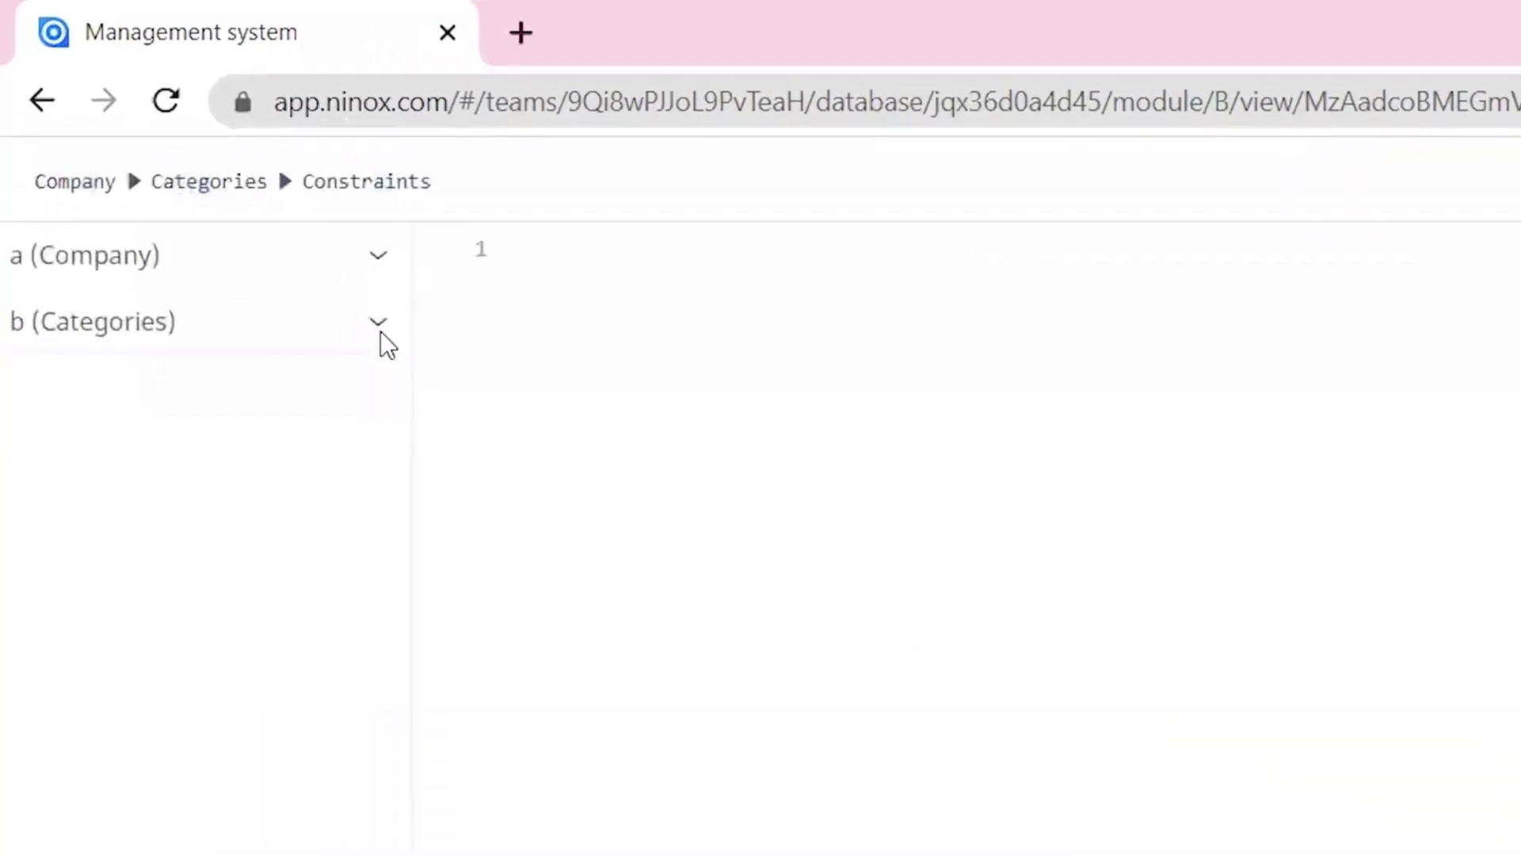
{"action": "left_click", "coordinate": [378, 326]}
{"action": "left_click", "coordinate": [336, 587]}
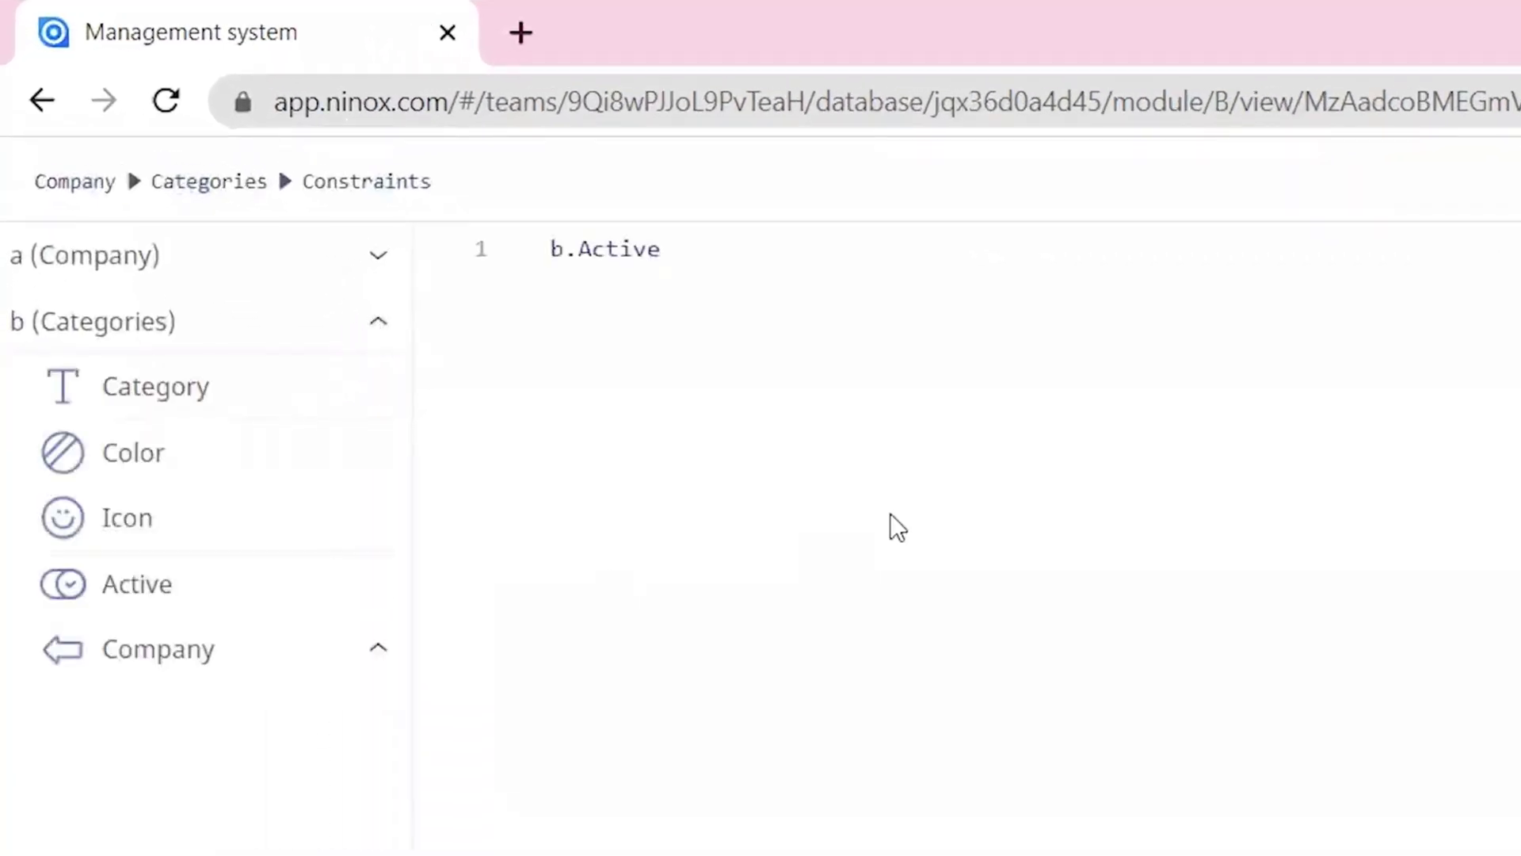
{"action": "type", "text": "=1"}
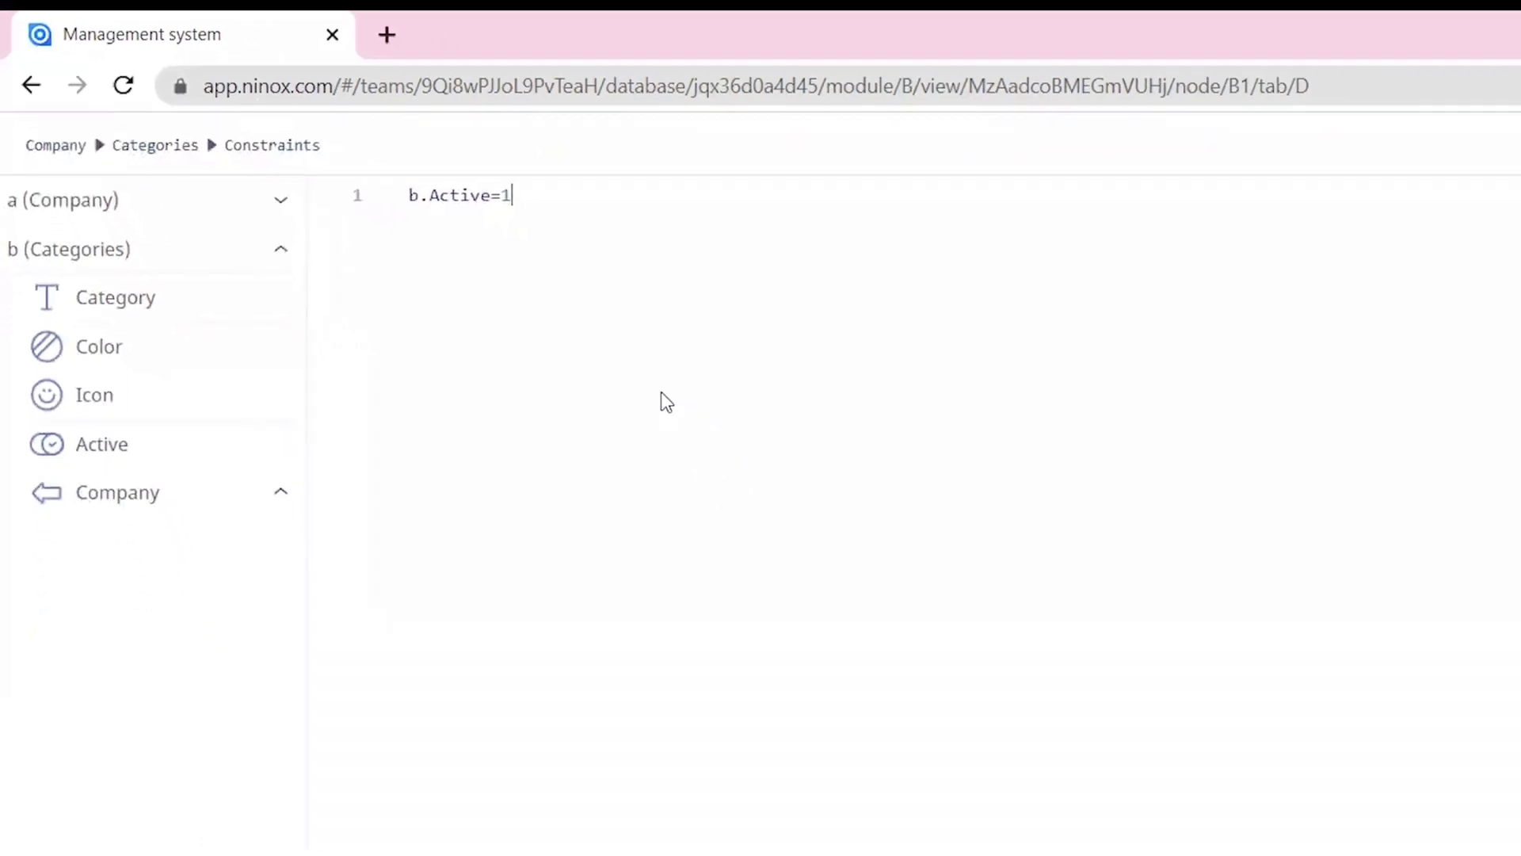
{"action": "left_click", "coordinate": [1458, 116]}
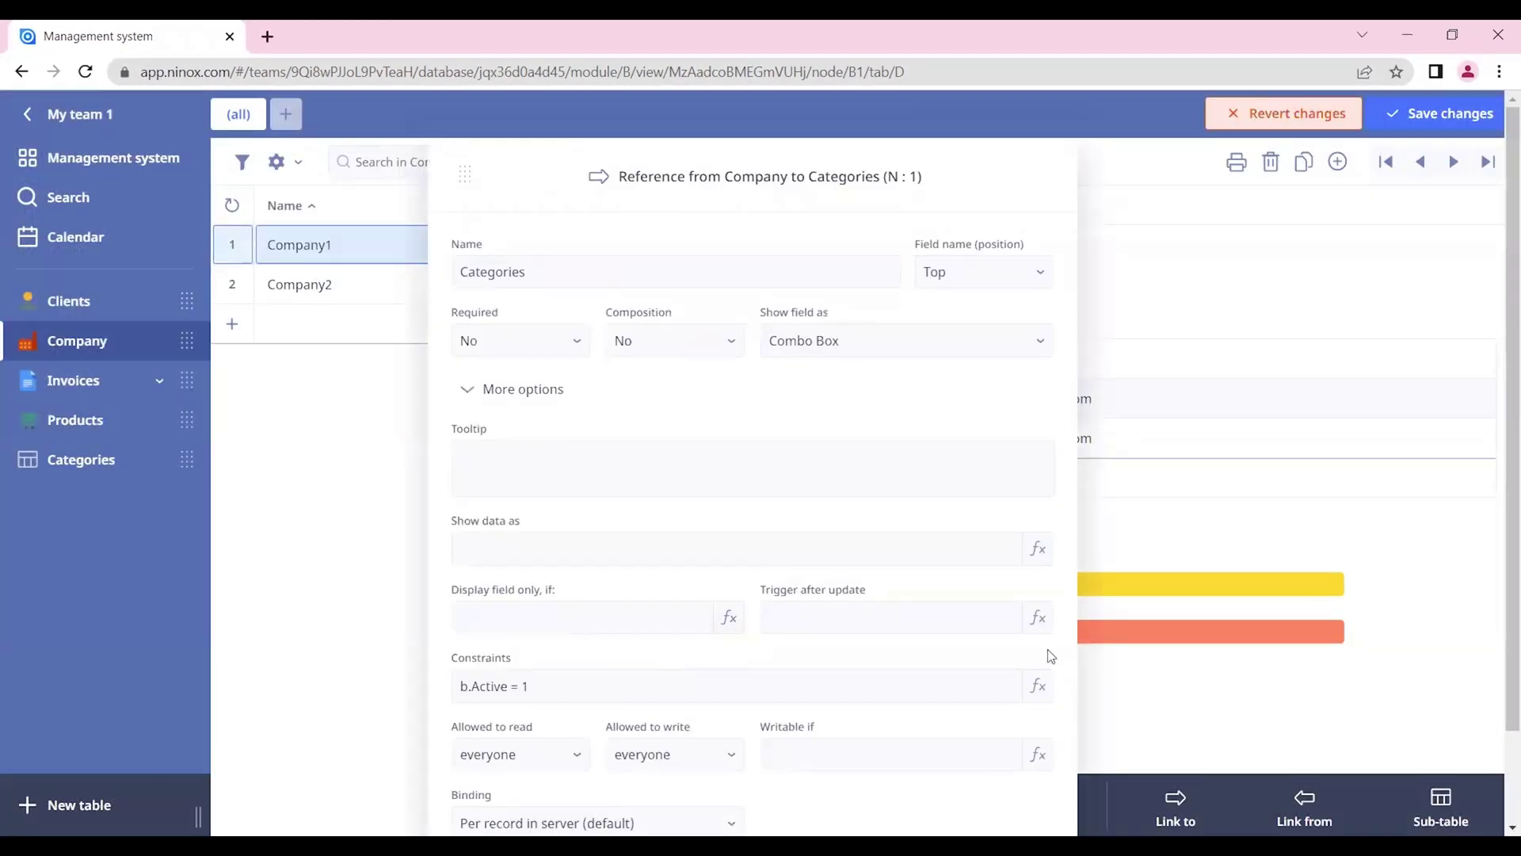
{"action": "key", "text": "Escape"}
Step: Choose Marketing as Company1's category and verify Company1 appears in Marketing's linked companies
{"action": "left_click", "coordinate": [758, 707]}
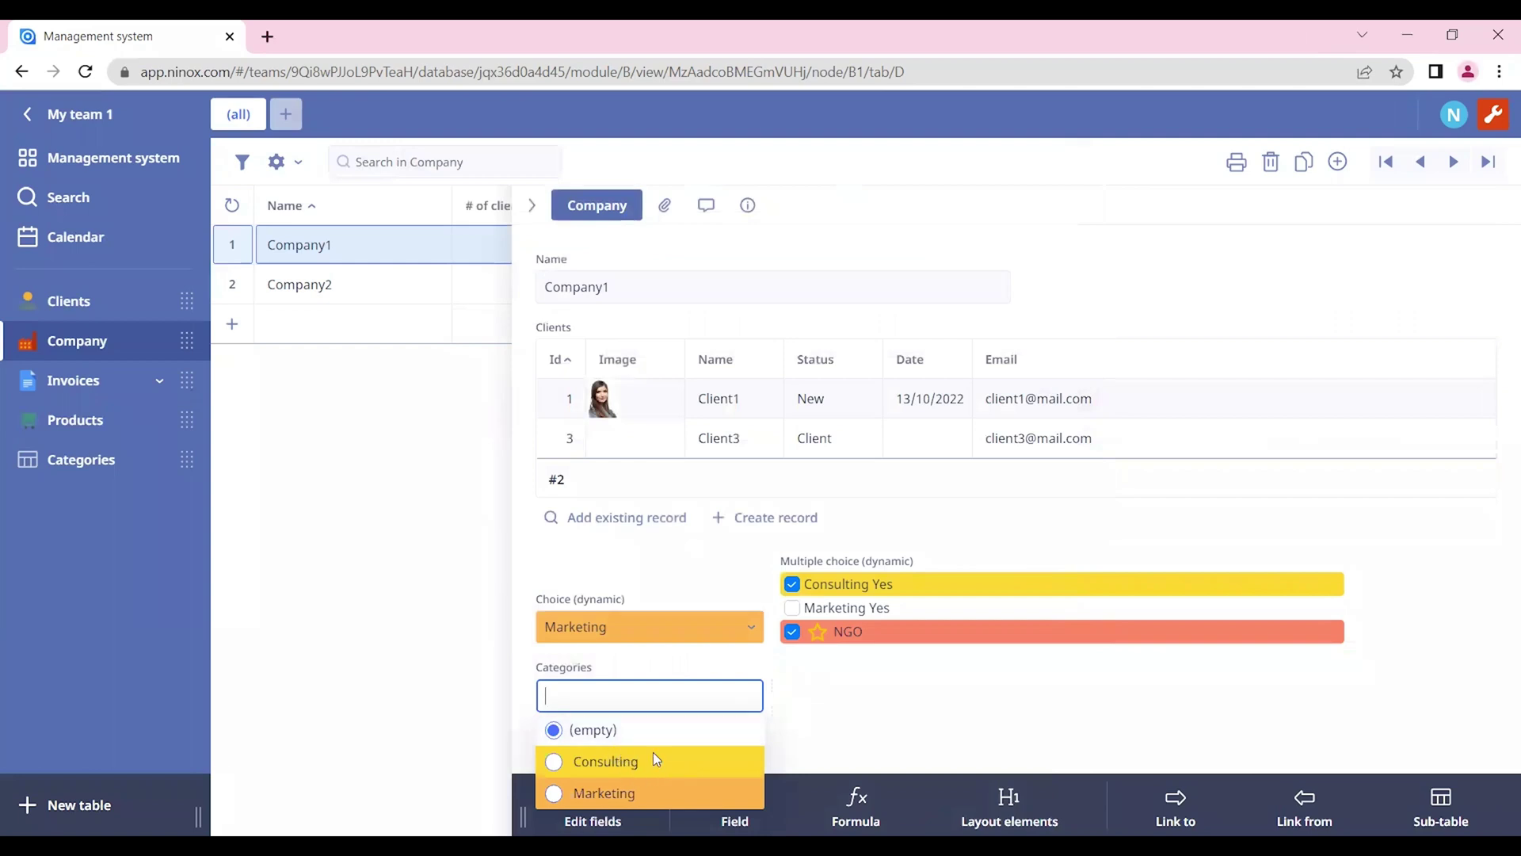
{"action": "left_click", "coordinate": [700, 791]}
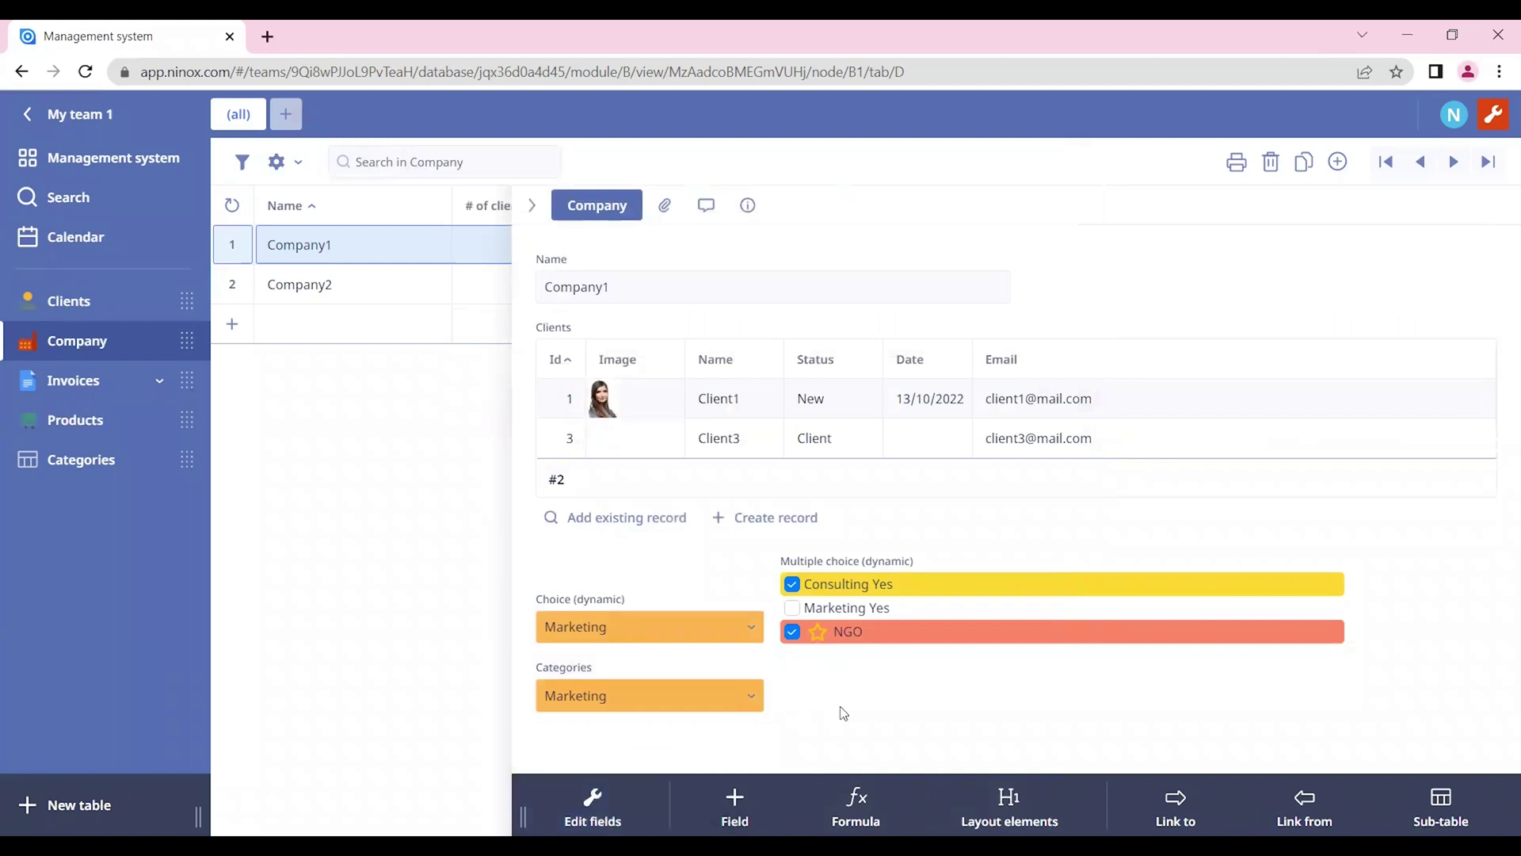
{"action": "left_click", "coordinate": [85, 466]}
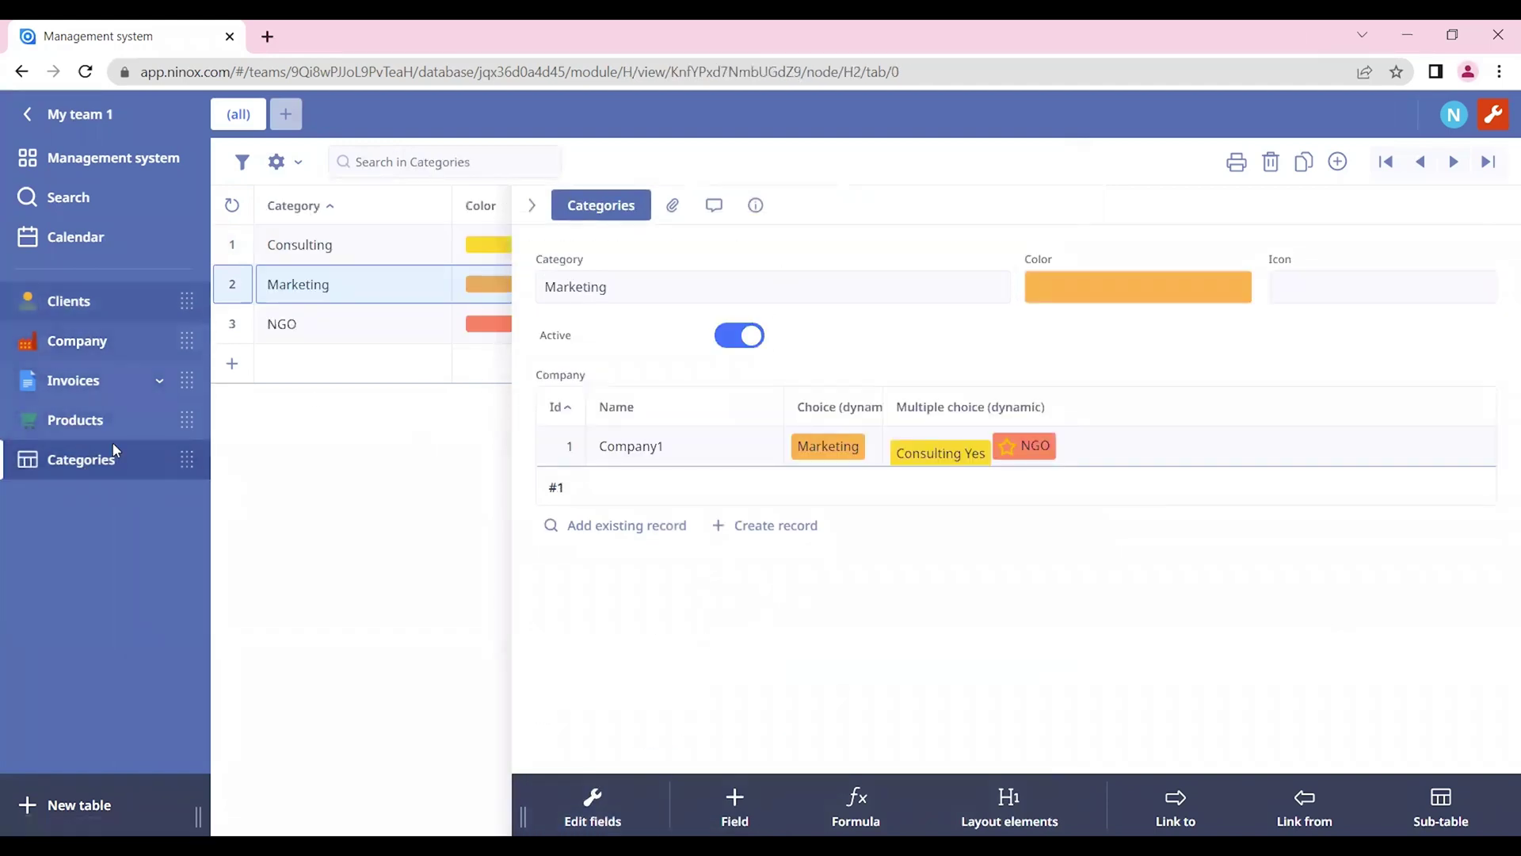
{"action": "left_click", "coordinate": [123, 342]}
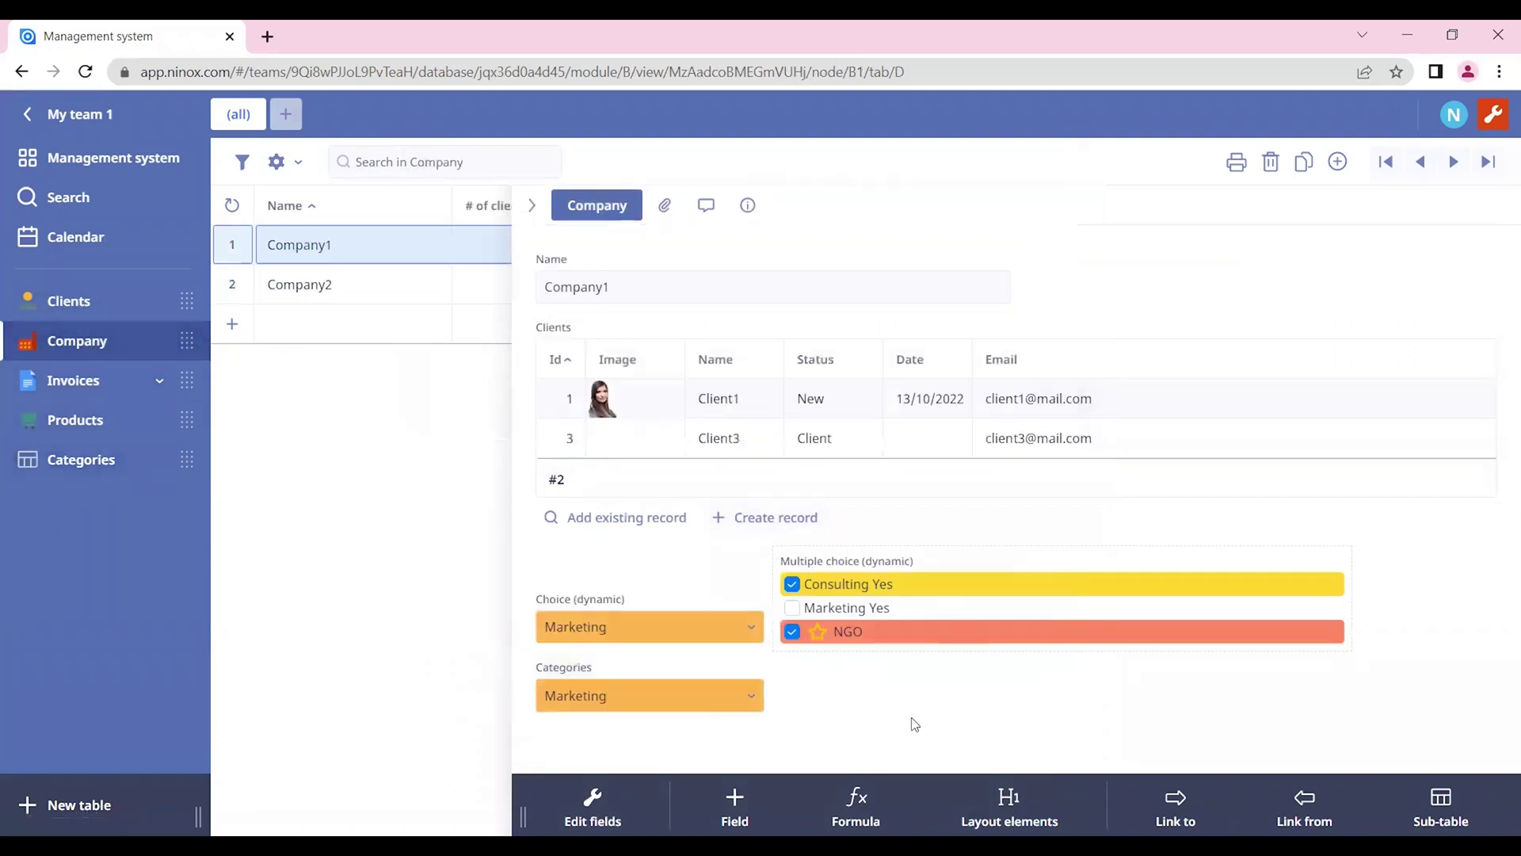